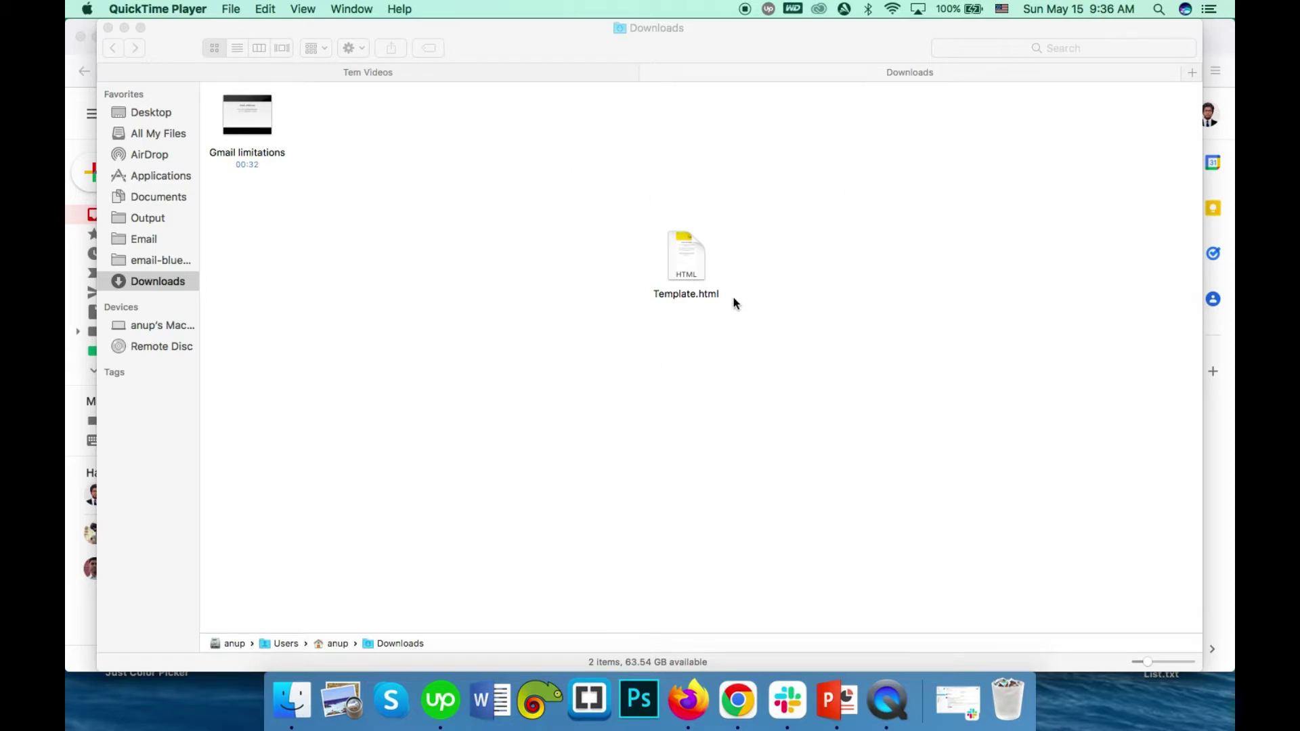
- Open Template.html from Downloads in Firefox and scroll through the Fetch email
left_click_drag(692, 261, 584, 272)
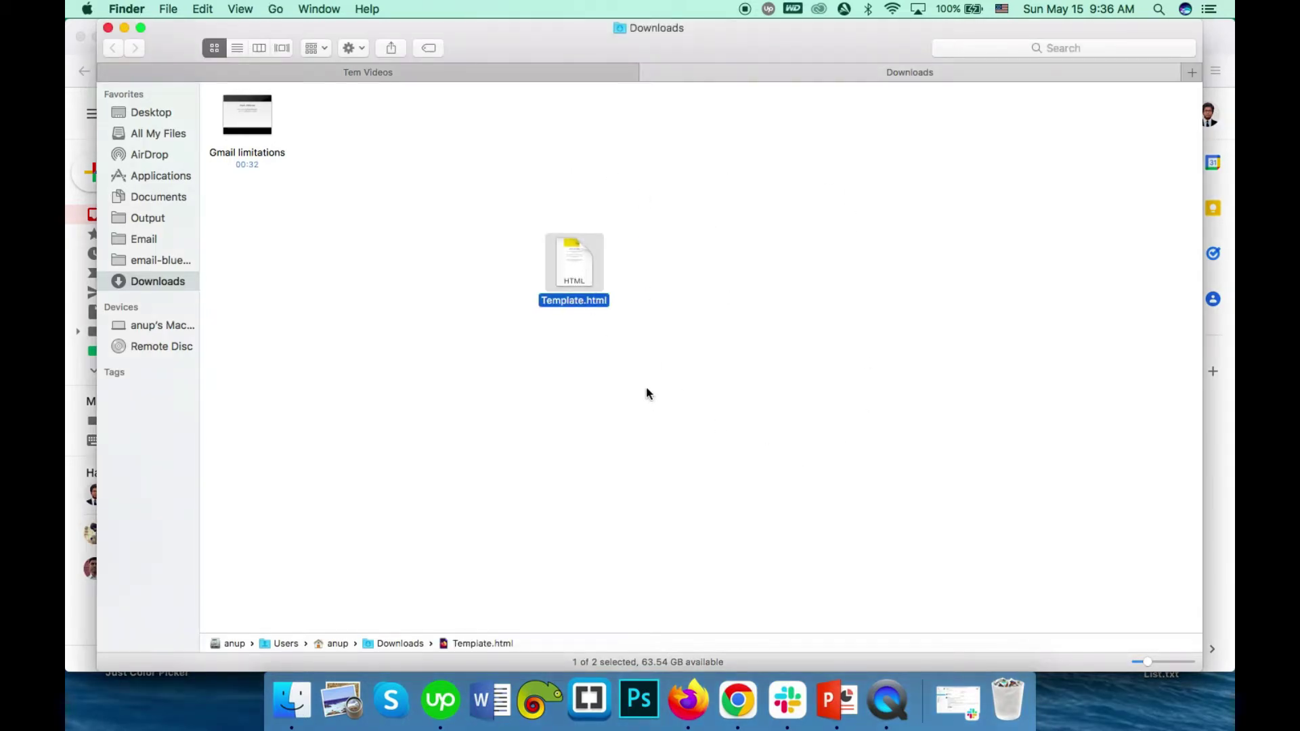
left_click(705, 368)
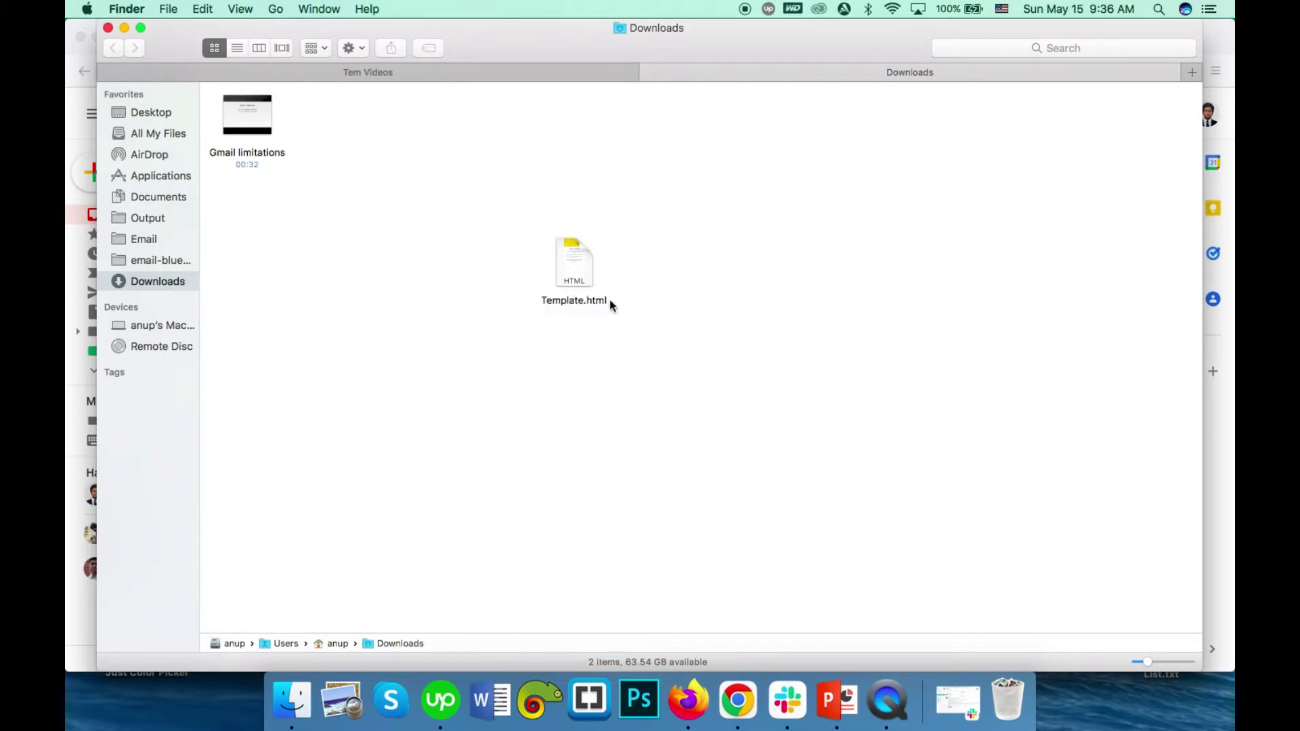
double_click(588, 264)
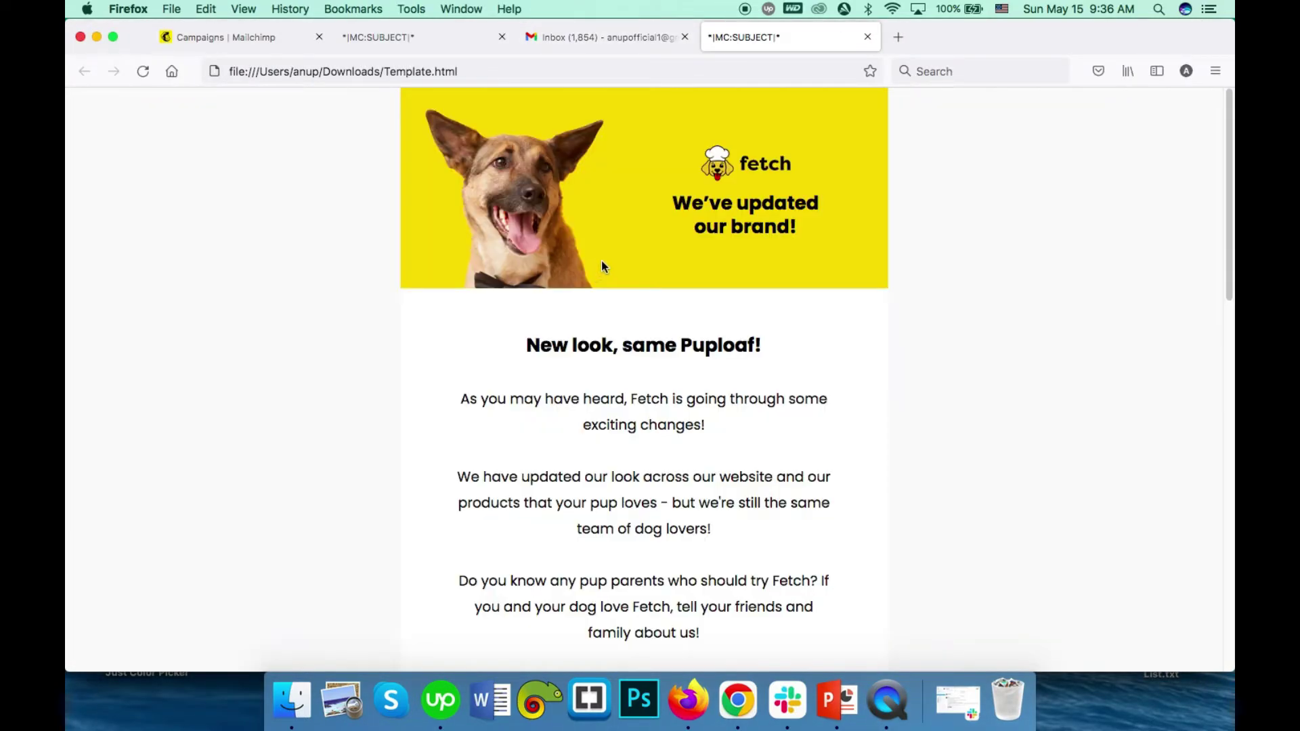
scroll(622, 240, "down", 10)
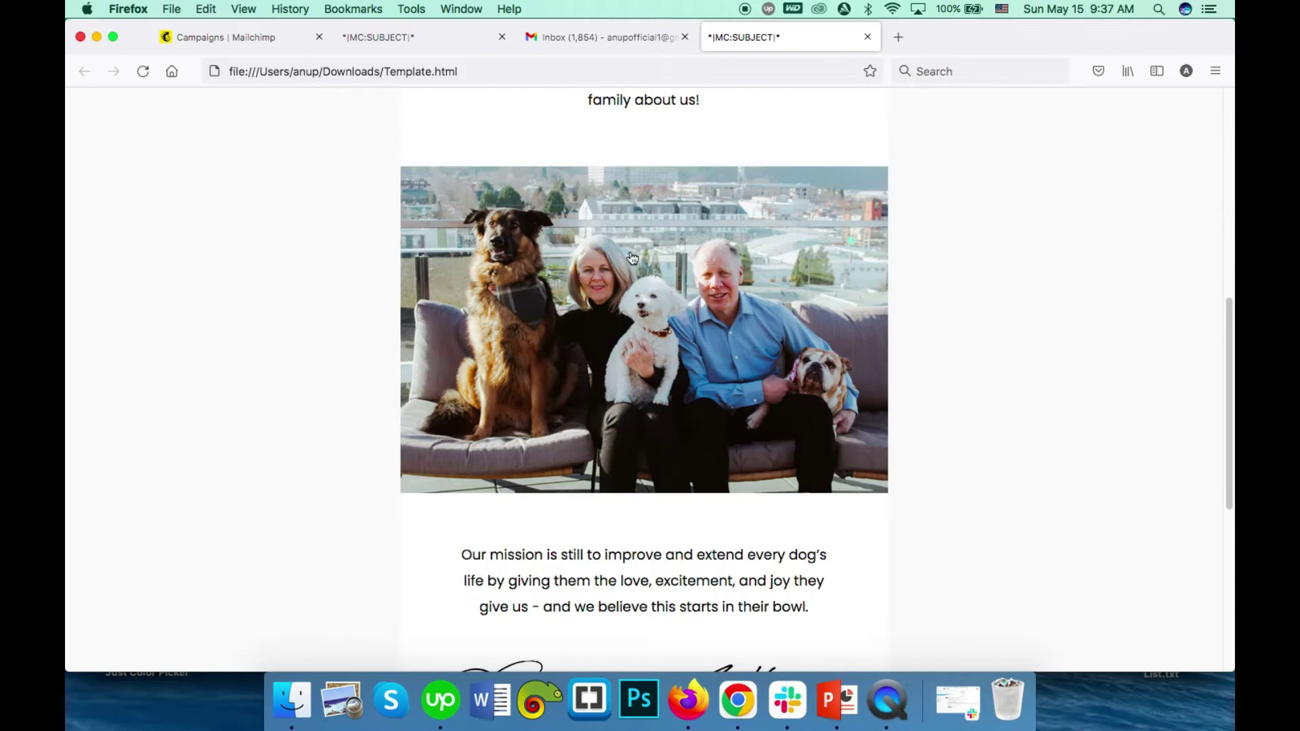
scroll(631, 258, "down", 8)
scroll(630, 259, "up", 6)
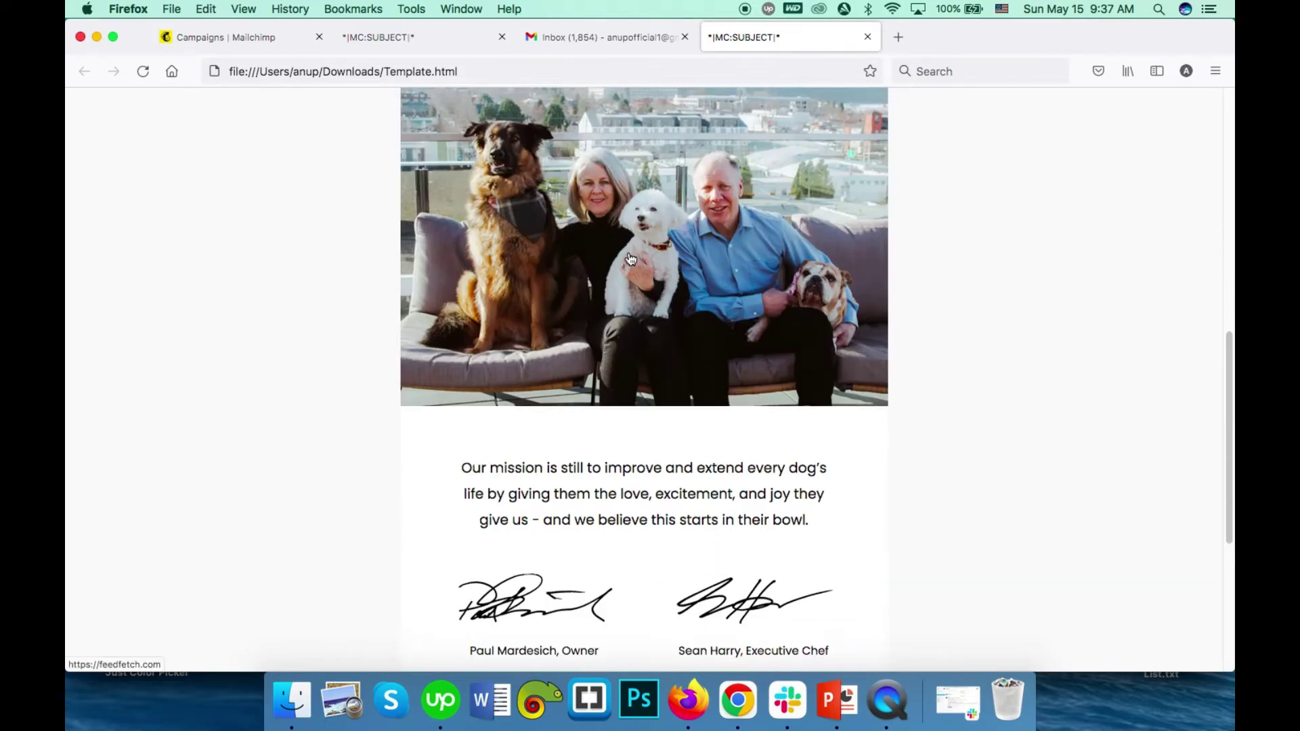
scroll(630, 258, "up", 11)
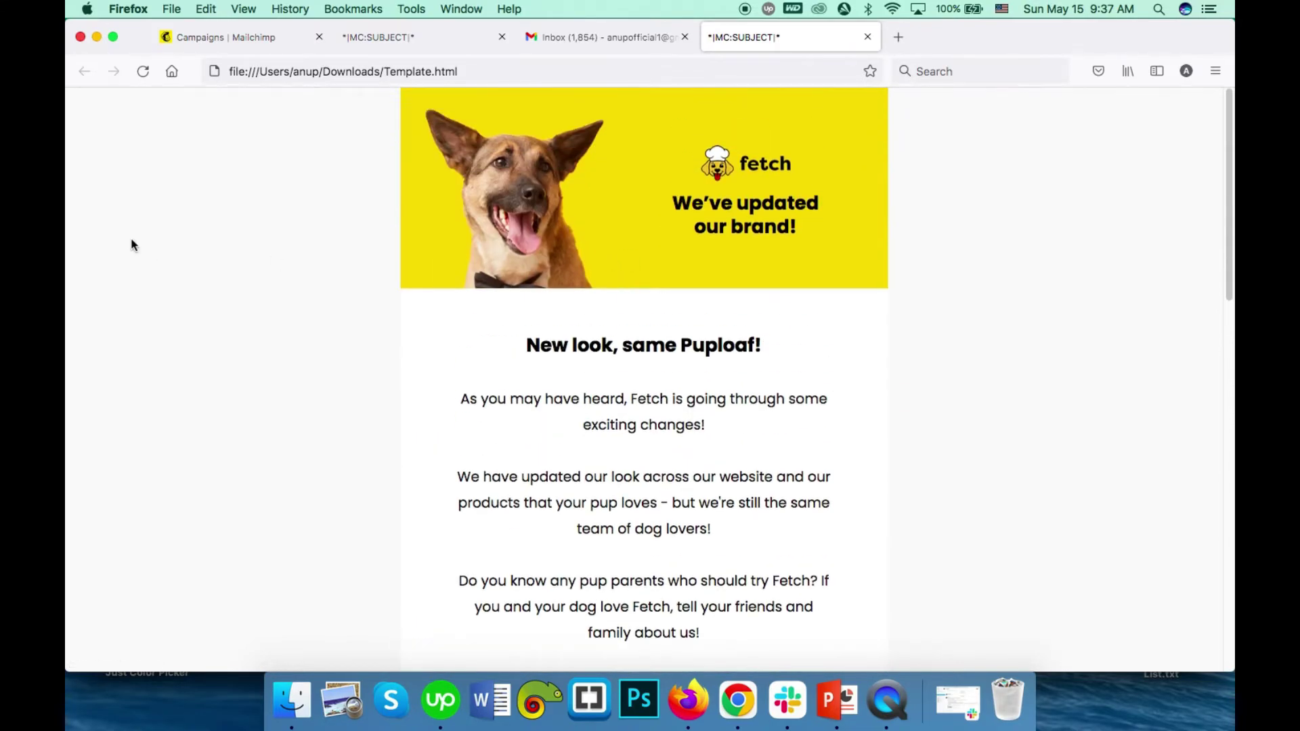
- Reopen Template.html with Firefox and close the older duplicate tab
left_click(295, 698)
right_click(570, 274)
mouse_move(649, 294)
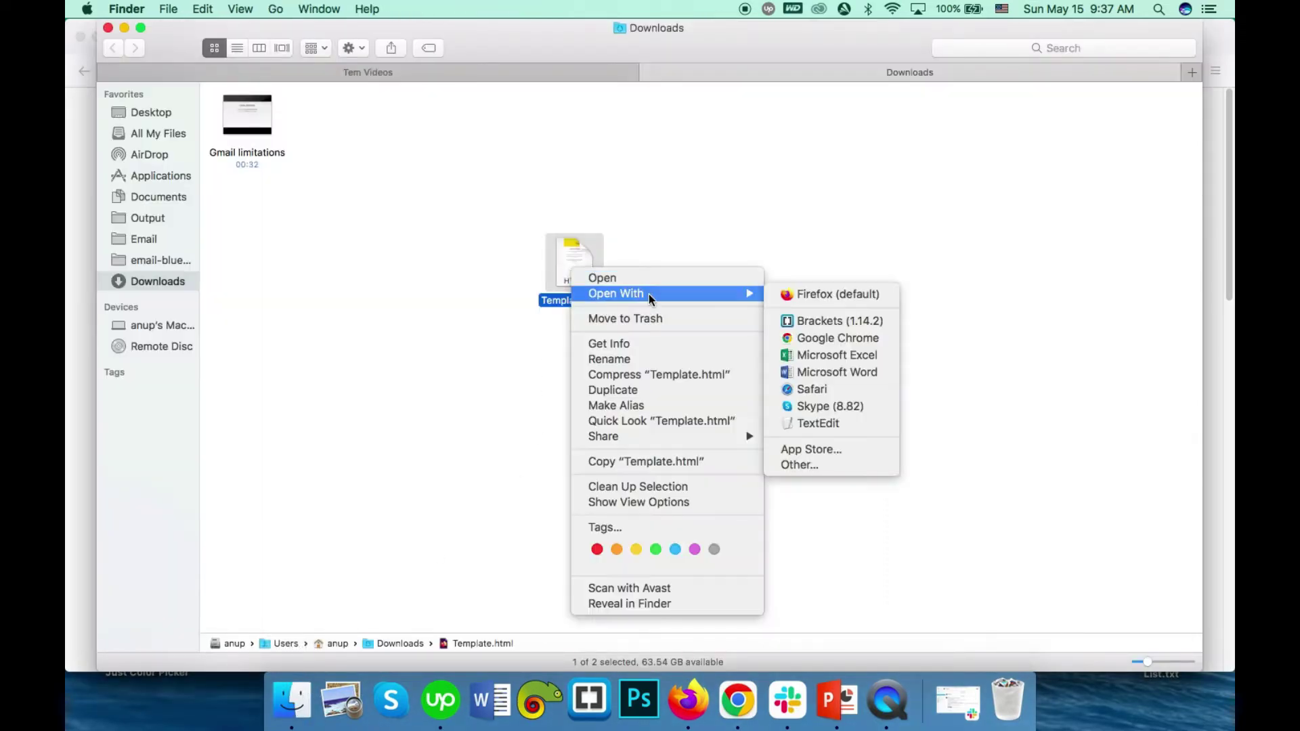
left_click(832, 295)
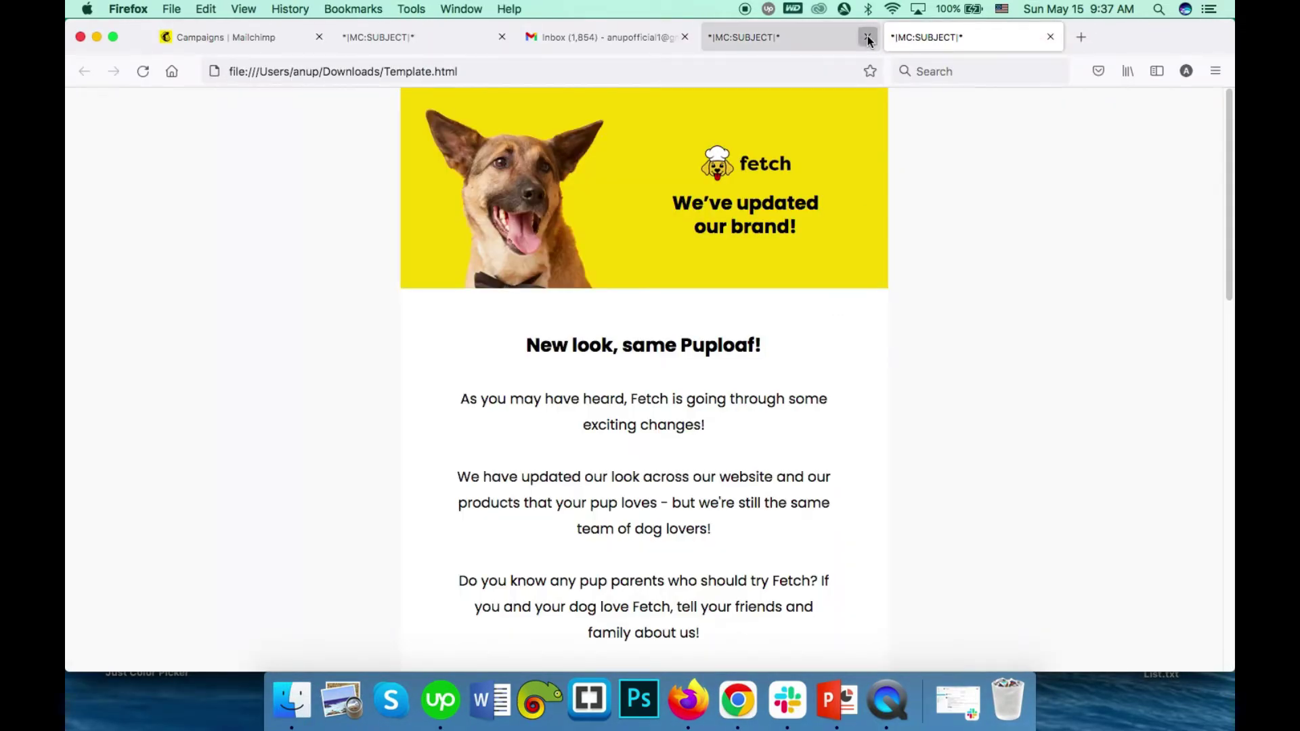
left_click(867, 36)
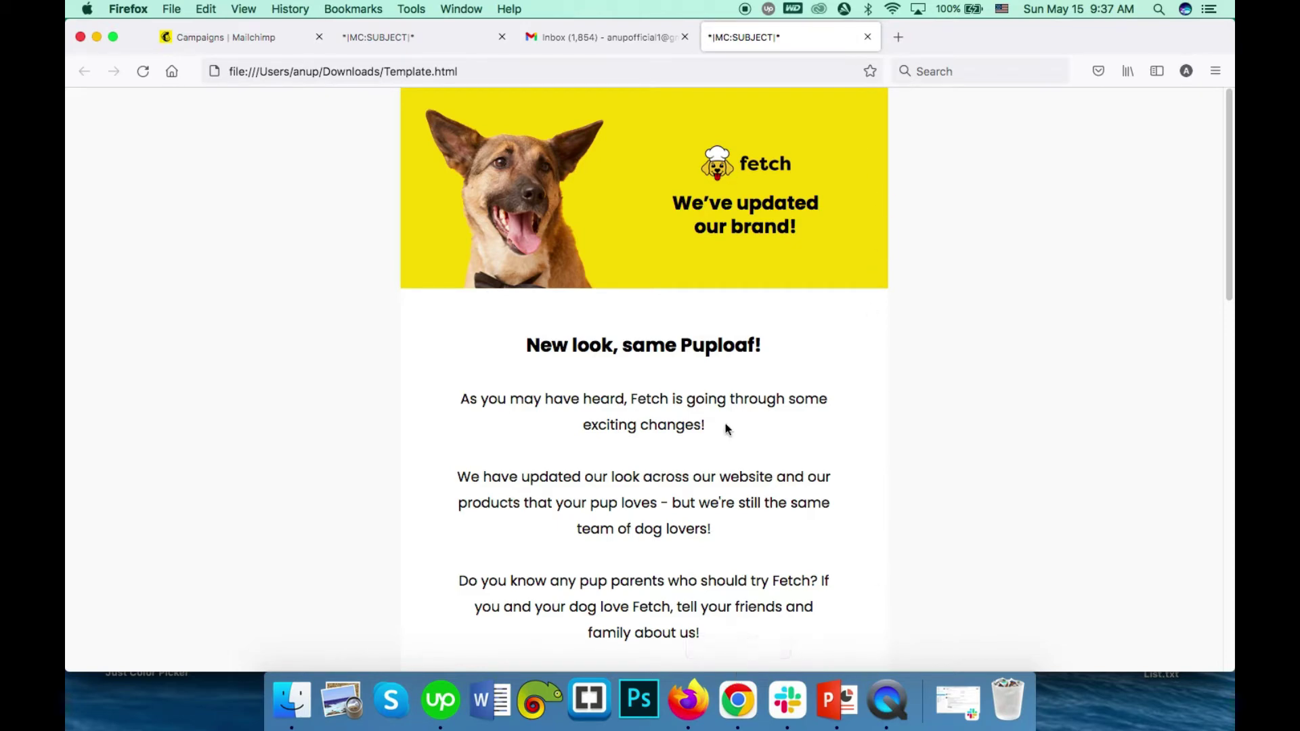
- Scroll through the template and select all of its content with Cmd+A
scroll(718, 409, "down", 10)
scroll(717, 409, "down", 5)
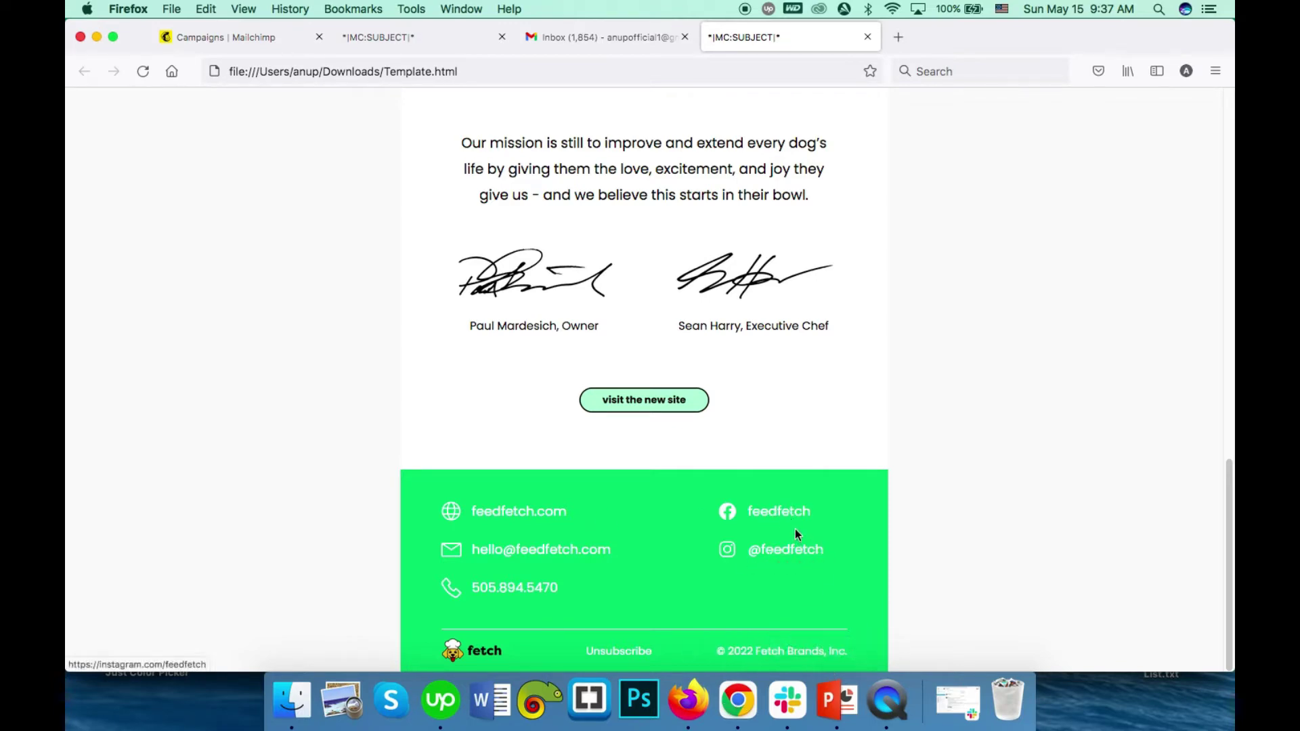
scroll(909, 442, "up", 15)
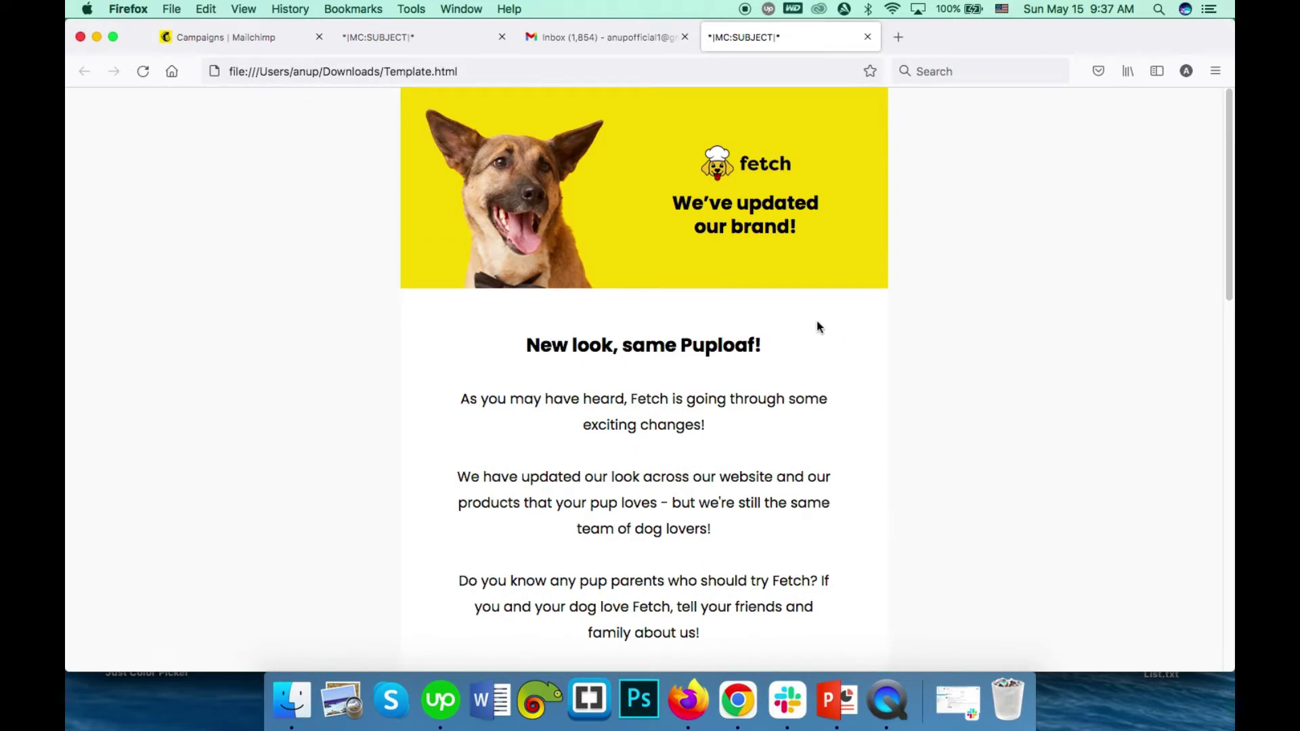
key("super+a")
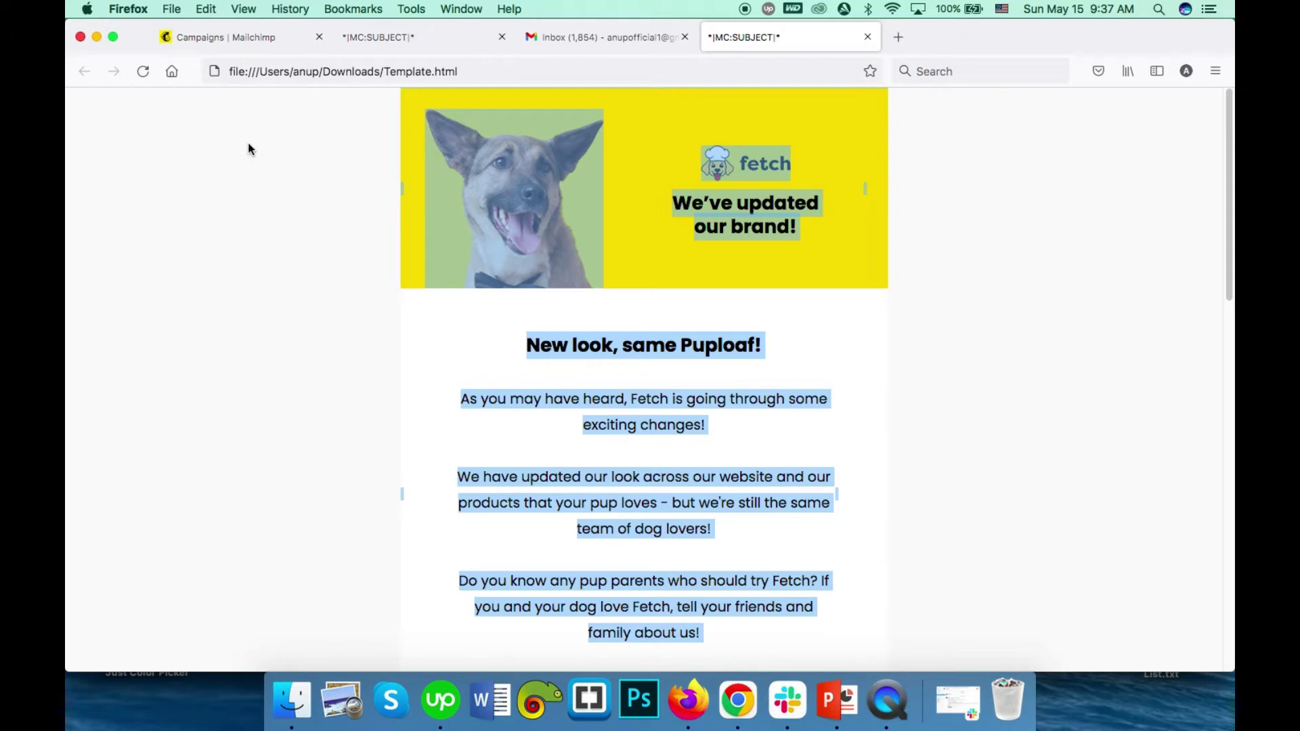
- Compose a new Gmail message to your own address with the subject 'Test'
left_click(271, 180)
left_click(623, 37)
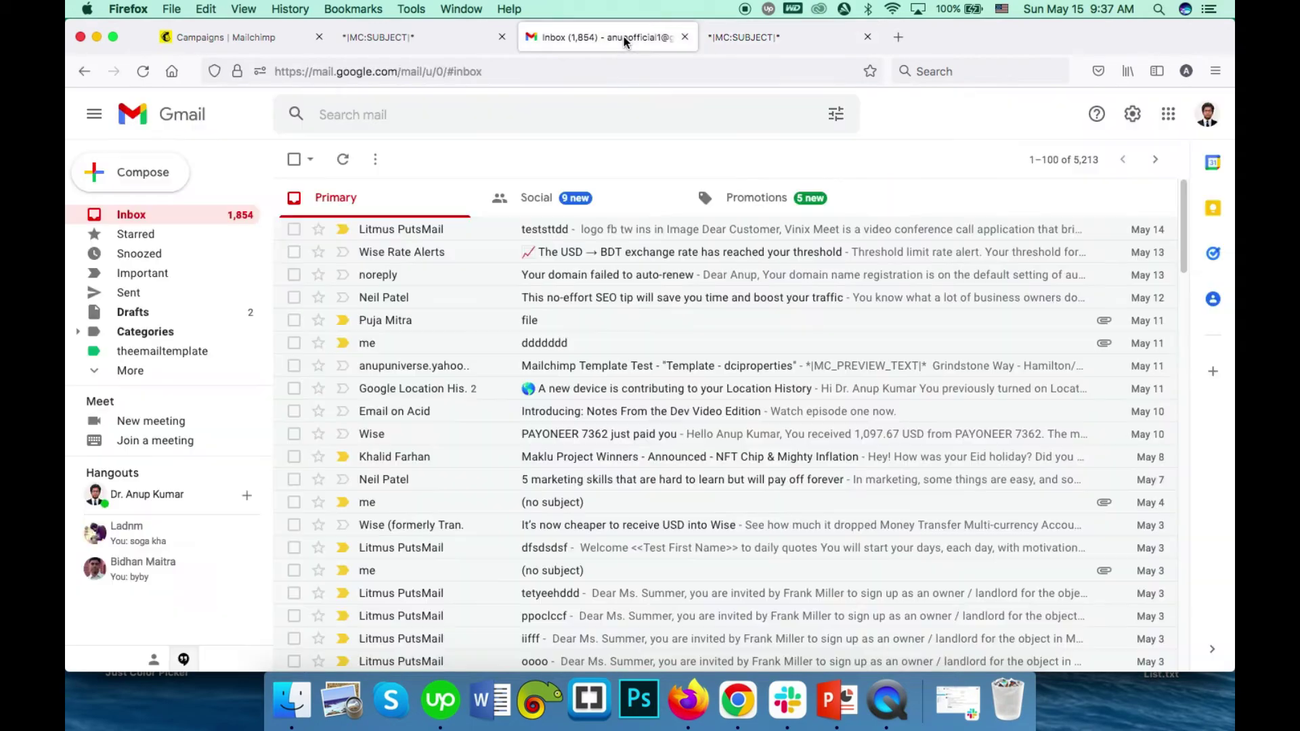
left_click(149, 174)
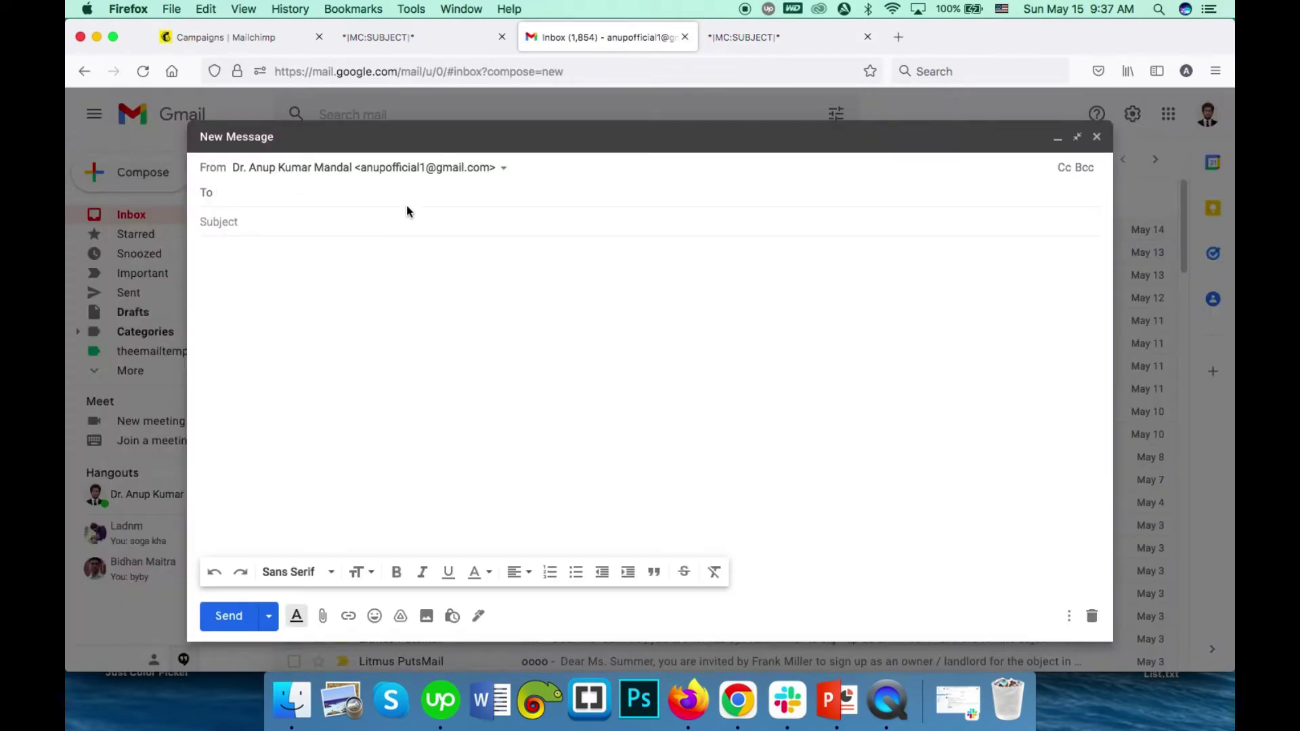
type("a")
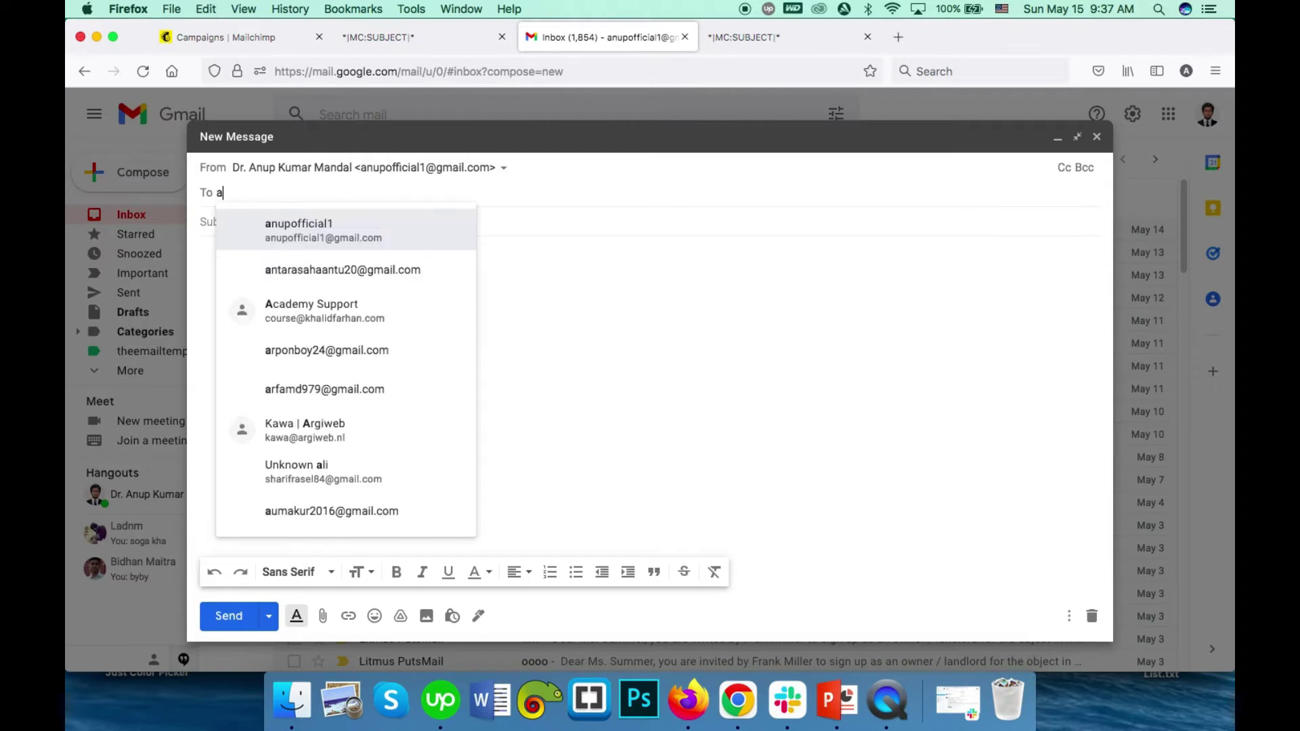
left_click(349, 222)
left_click(338, 220)
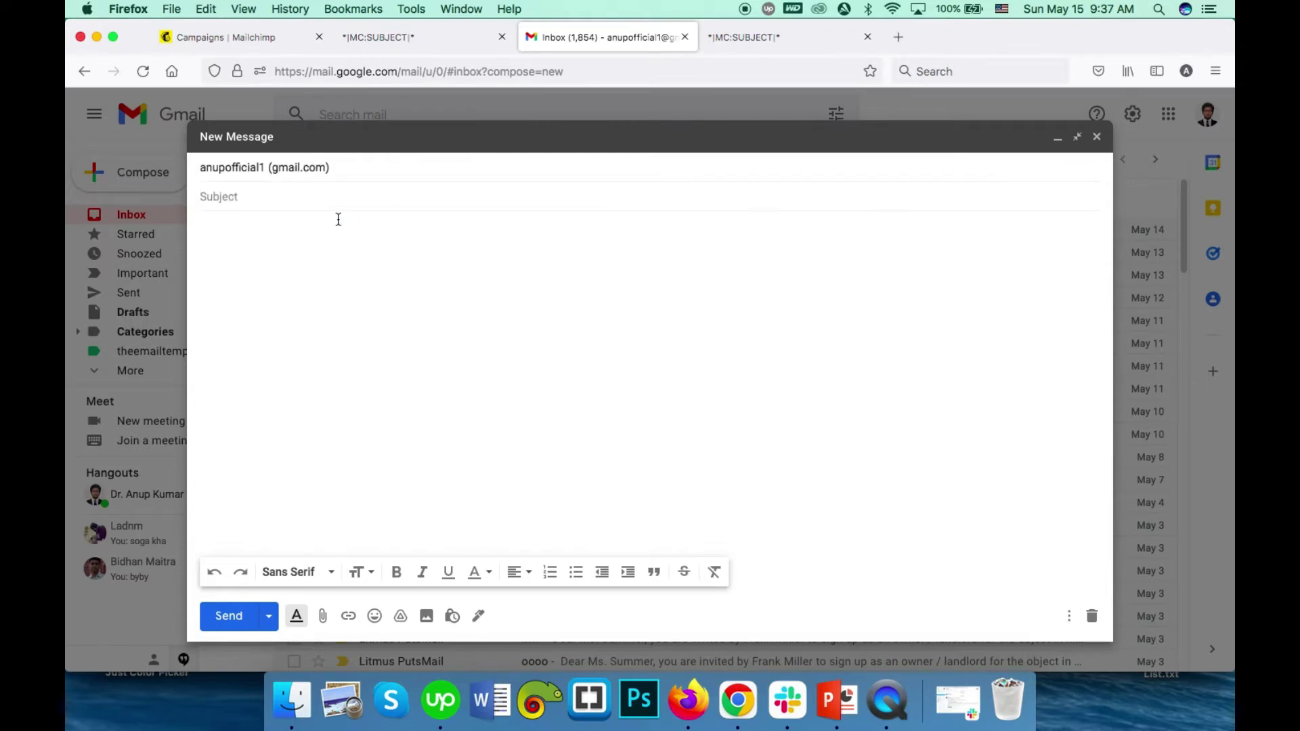
type("Test")
- Paste the copied Fetch template into the body and send the email
left_click(553, 313)
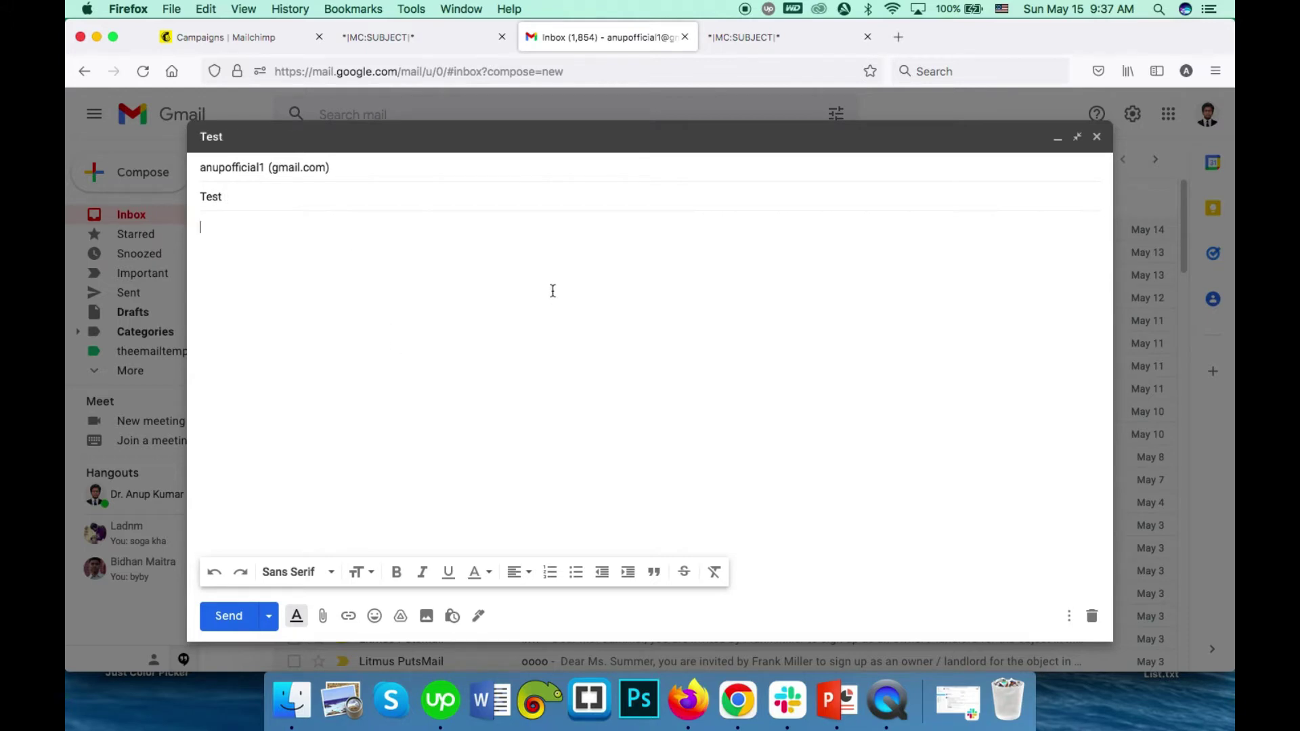
right_click(552, 291)
left_click(607, 368)
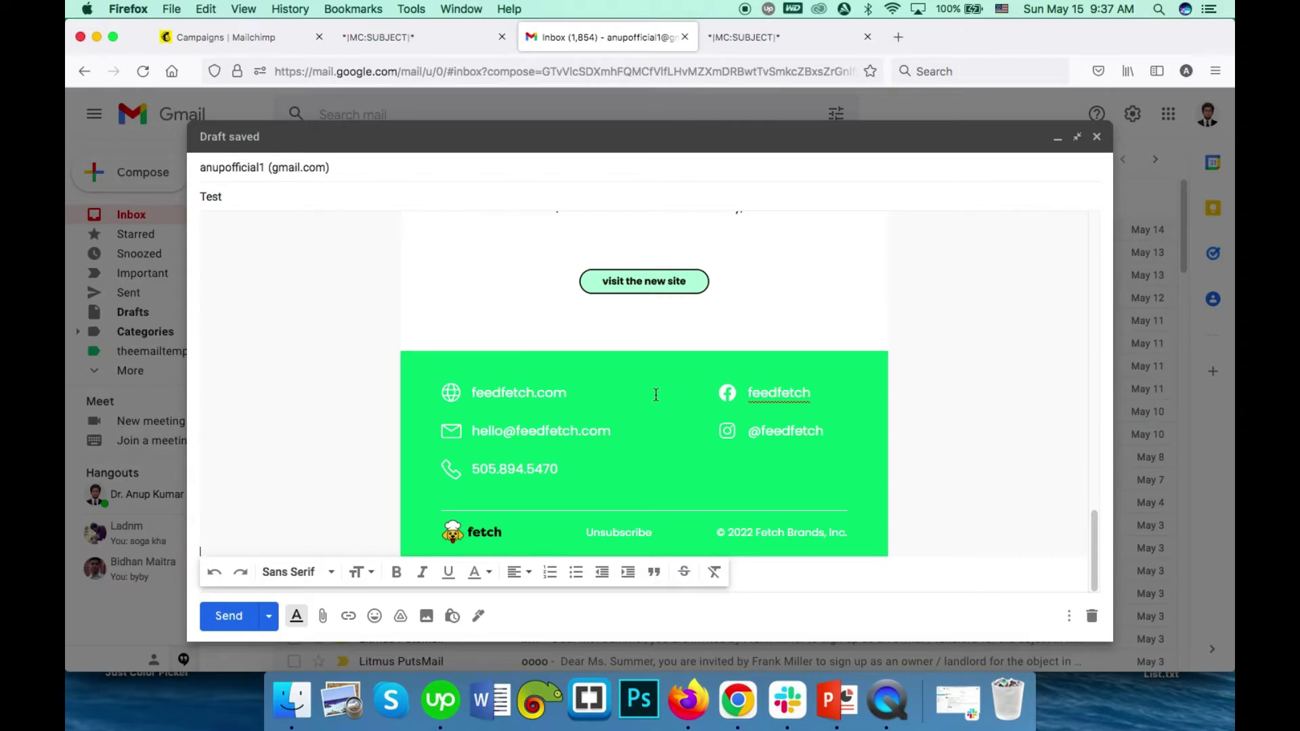
scroll(928, 310, "up", 10)
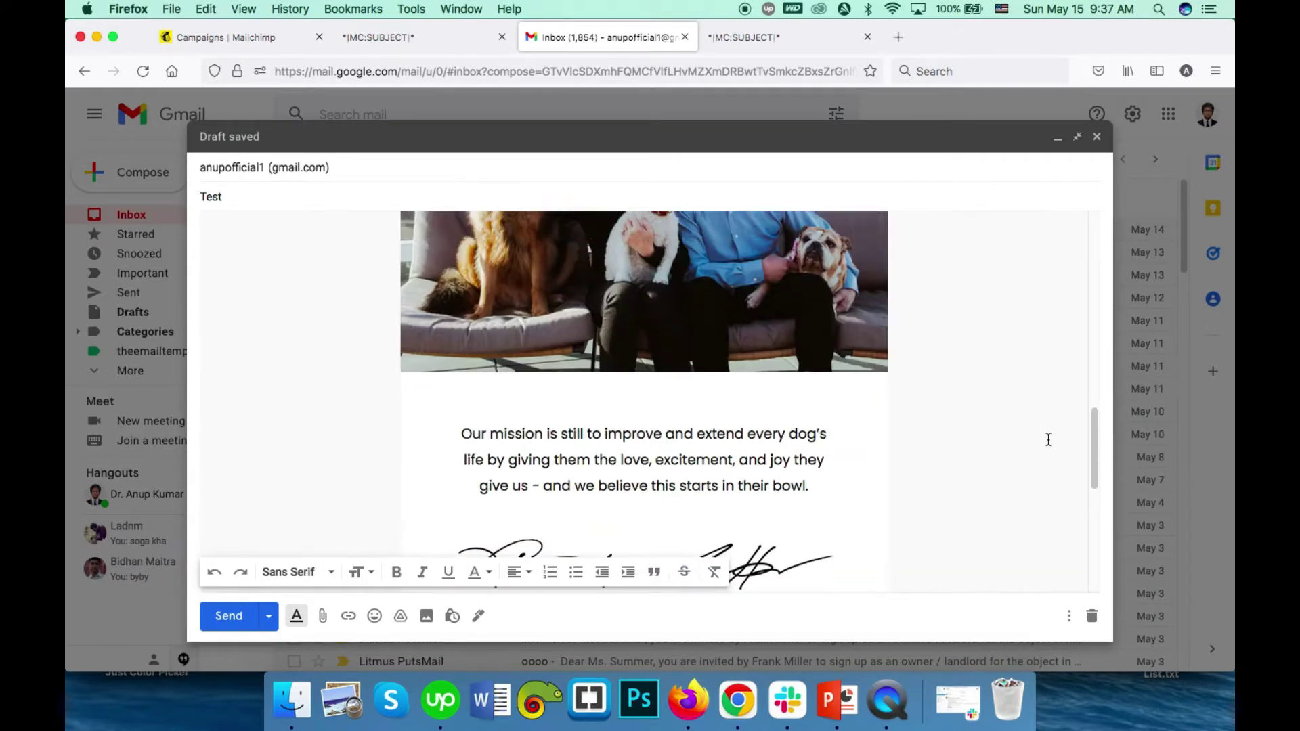
scroll(965, 396, "up", 10)
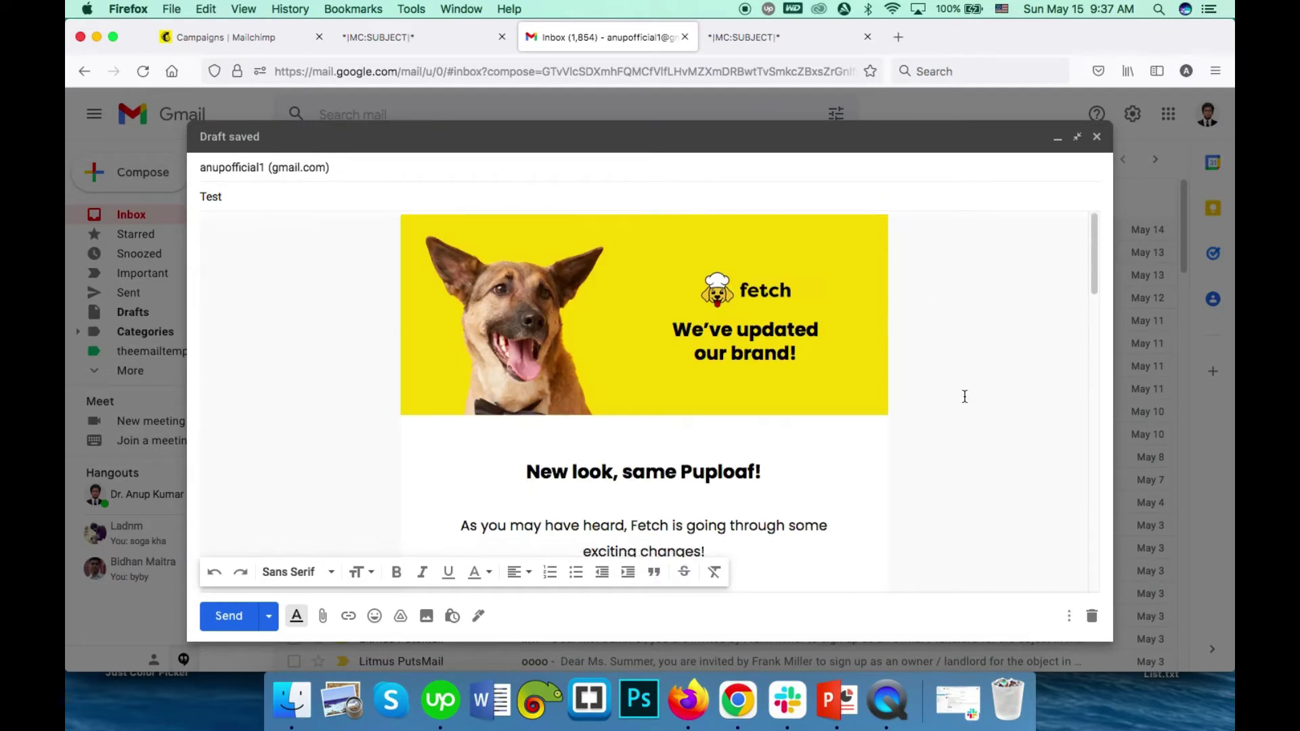
scroll(965, 396, "down", 10)
left_click(229, 616)
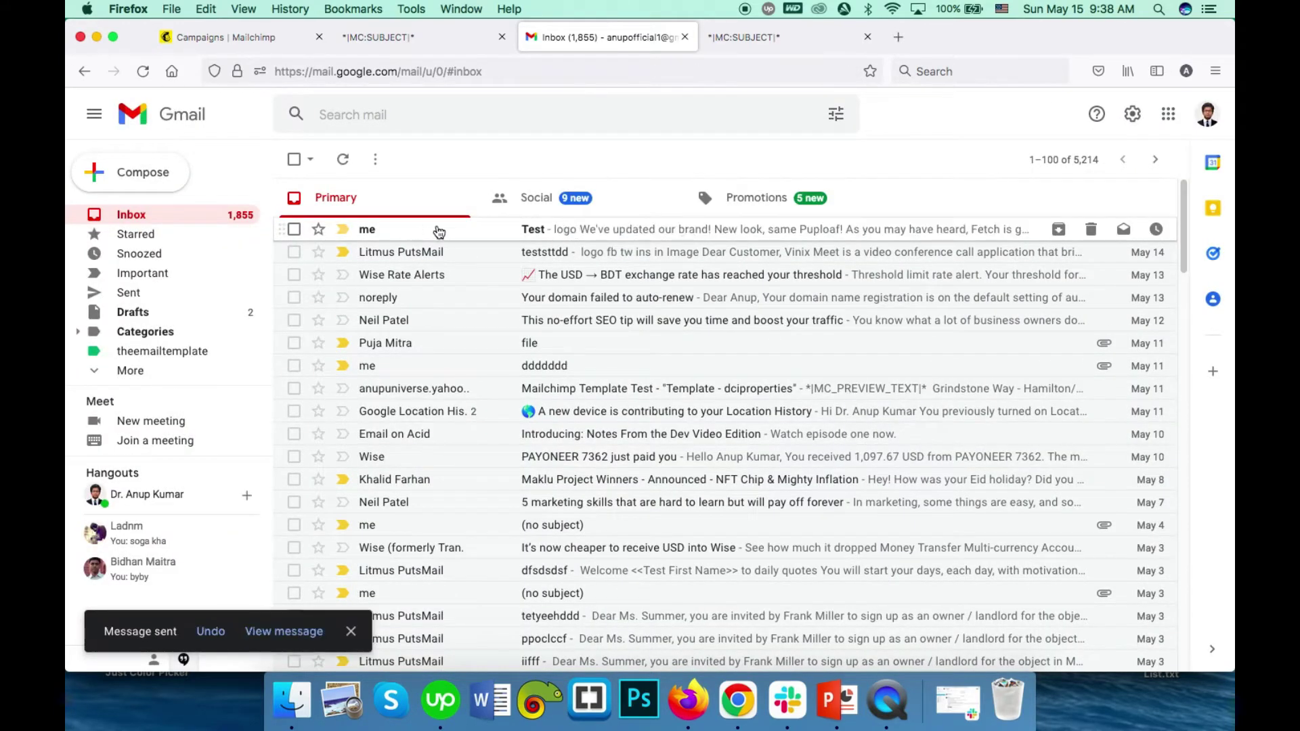
- Open the received Test email and scroll through its rendered Fetch template
left_click(667, 234)
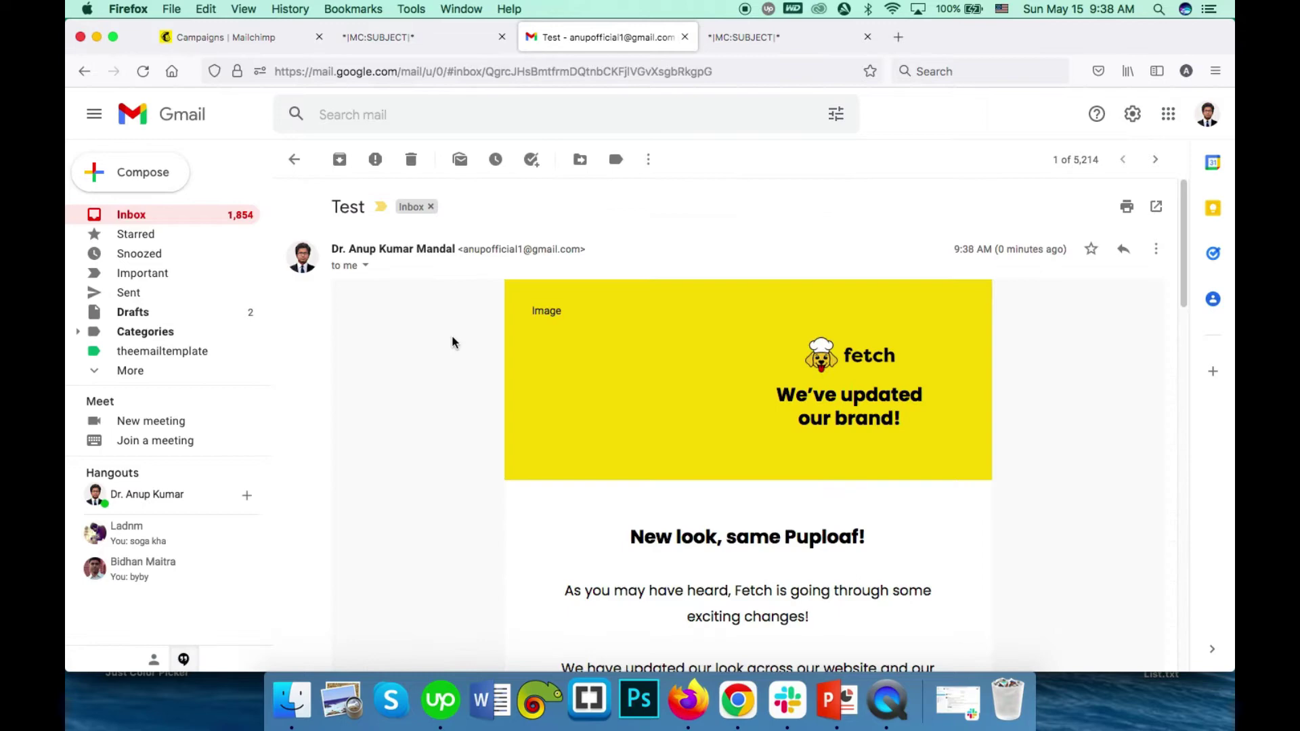
scroll(453, 333, "down", 15)
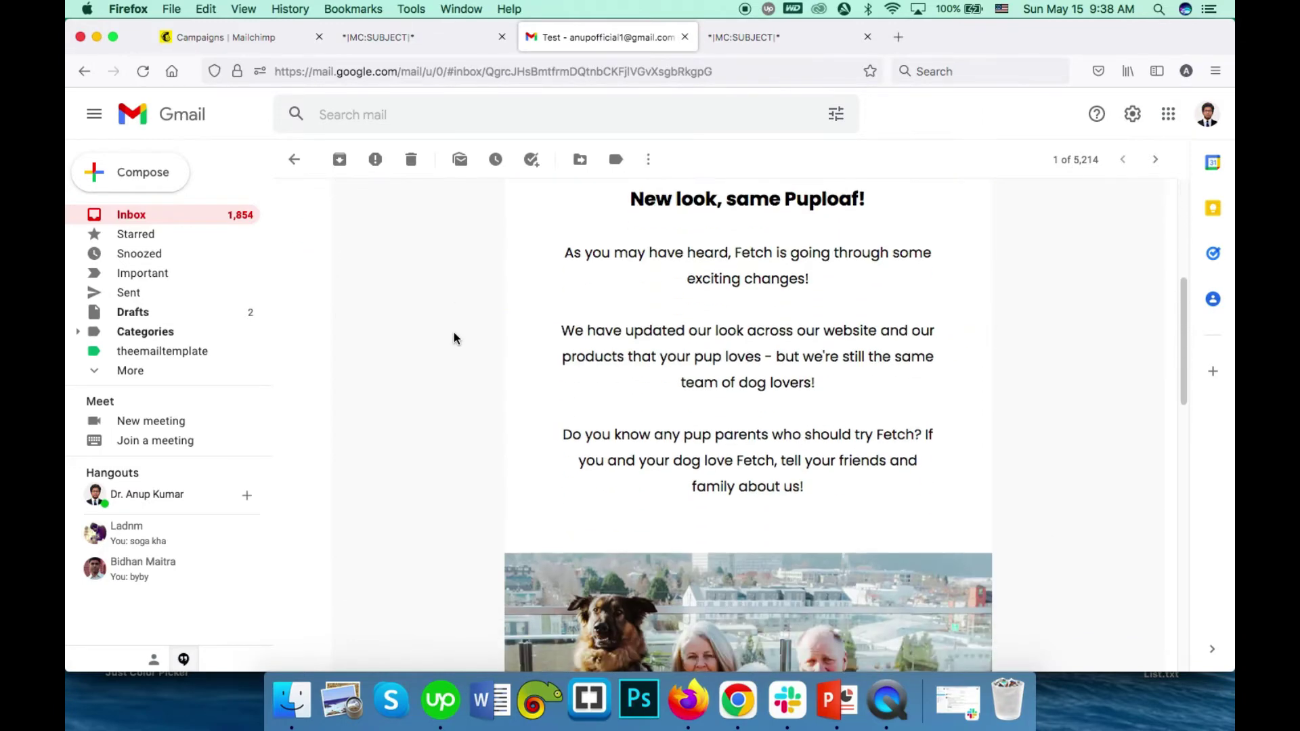
scroll(451, 335, "down", 5)
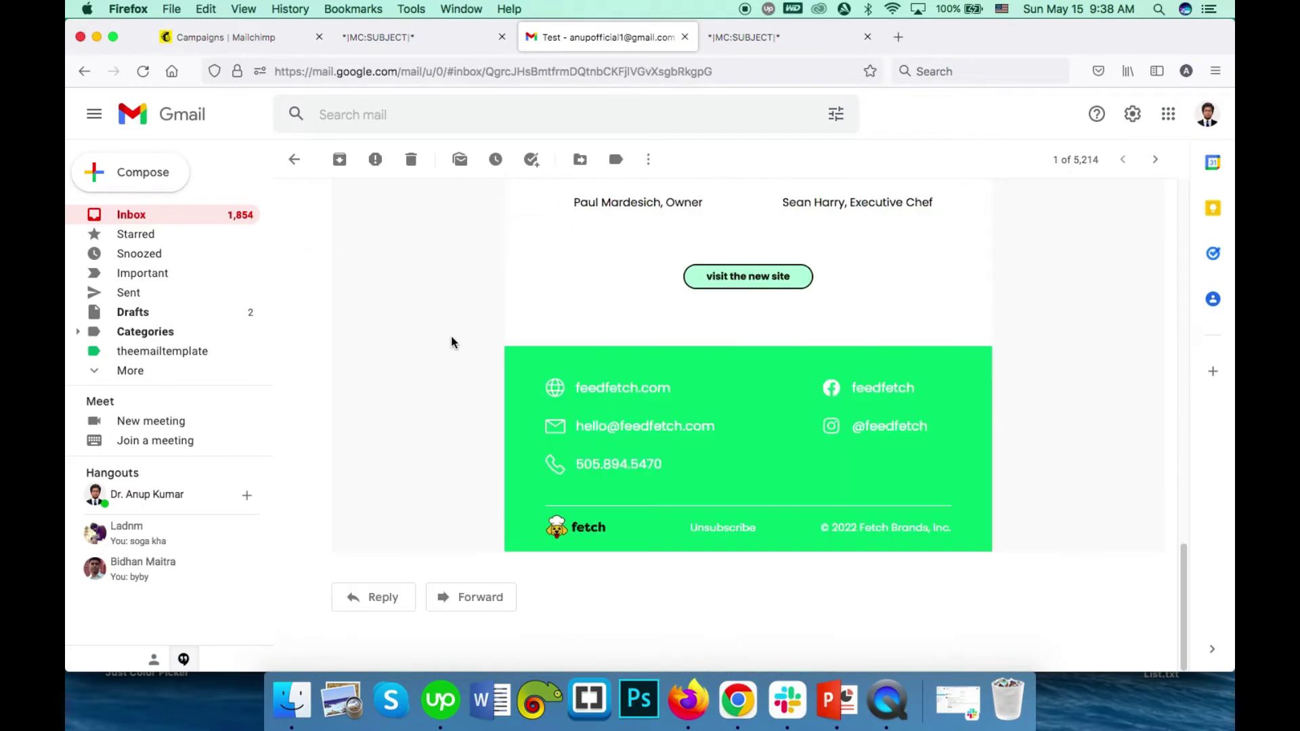
scroll(451, 336, "up", 10)
scroll(451, 337, "up", 6)
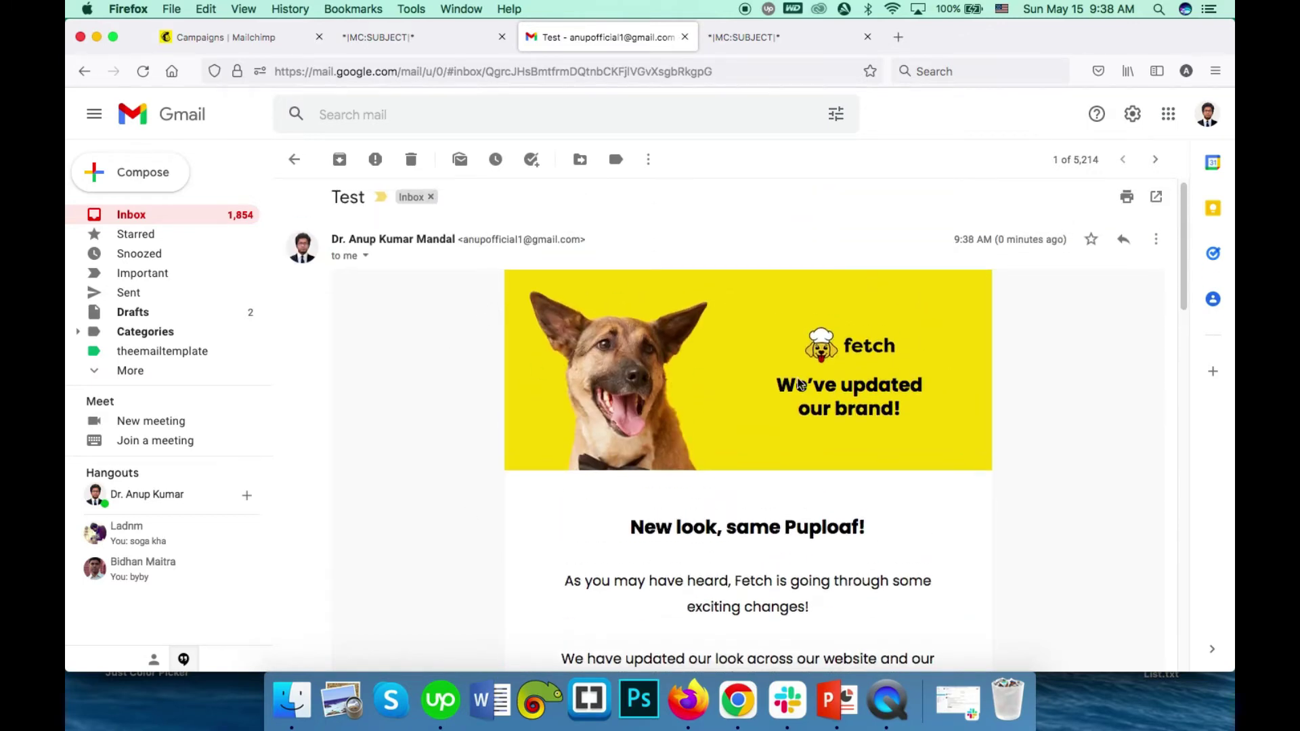
scroll(562, 423, "down", 5)
scroll(555, 413, "down", 10)
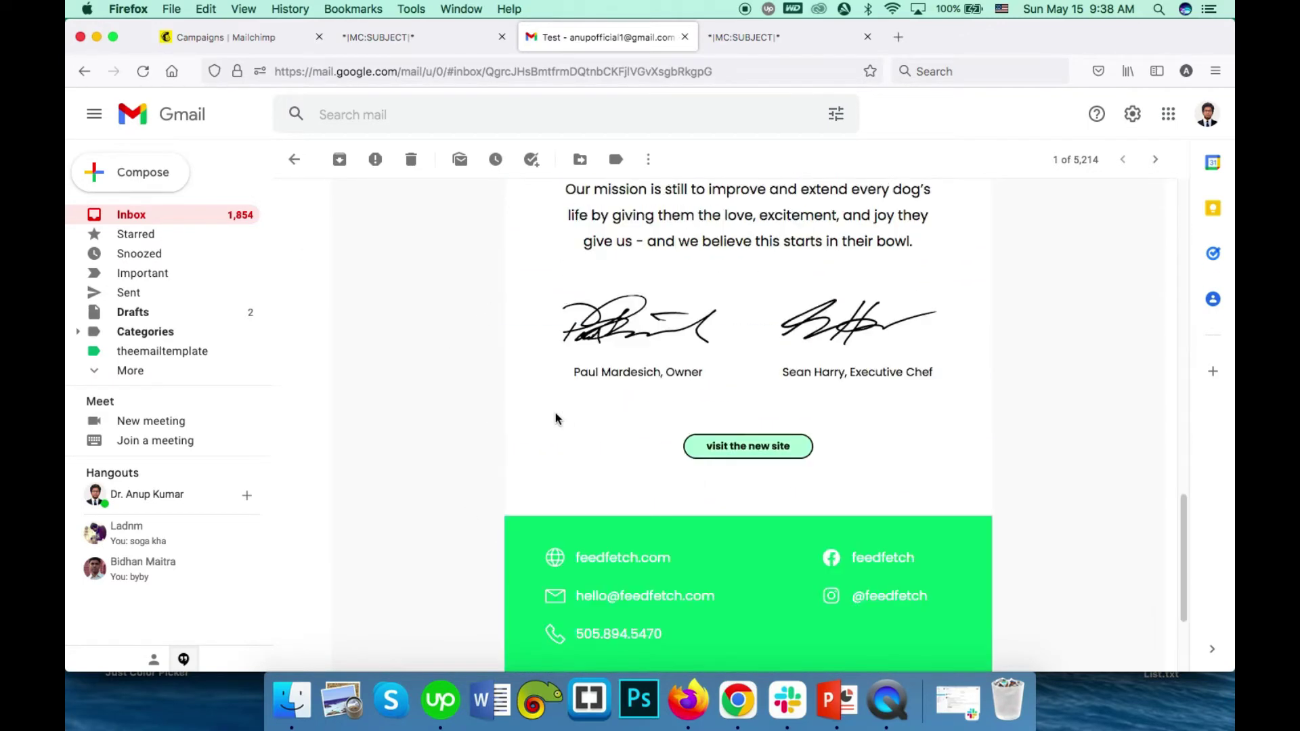
left_click(409, 162)
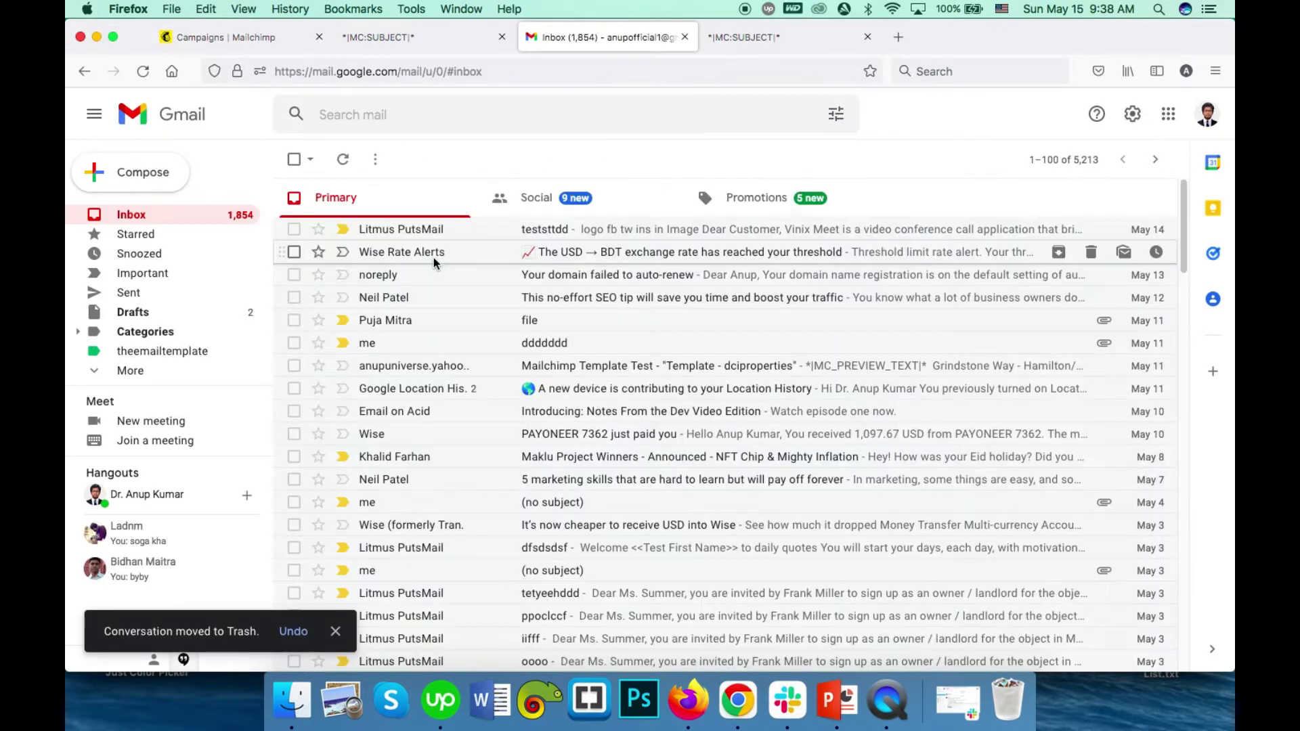
left_click(130, 175)
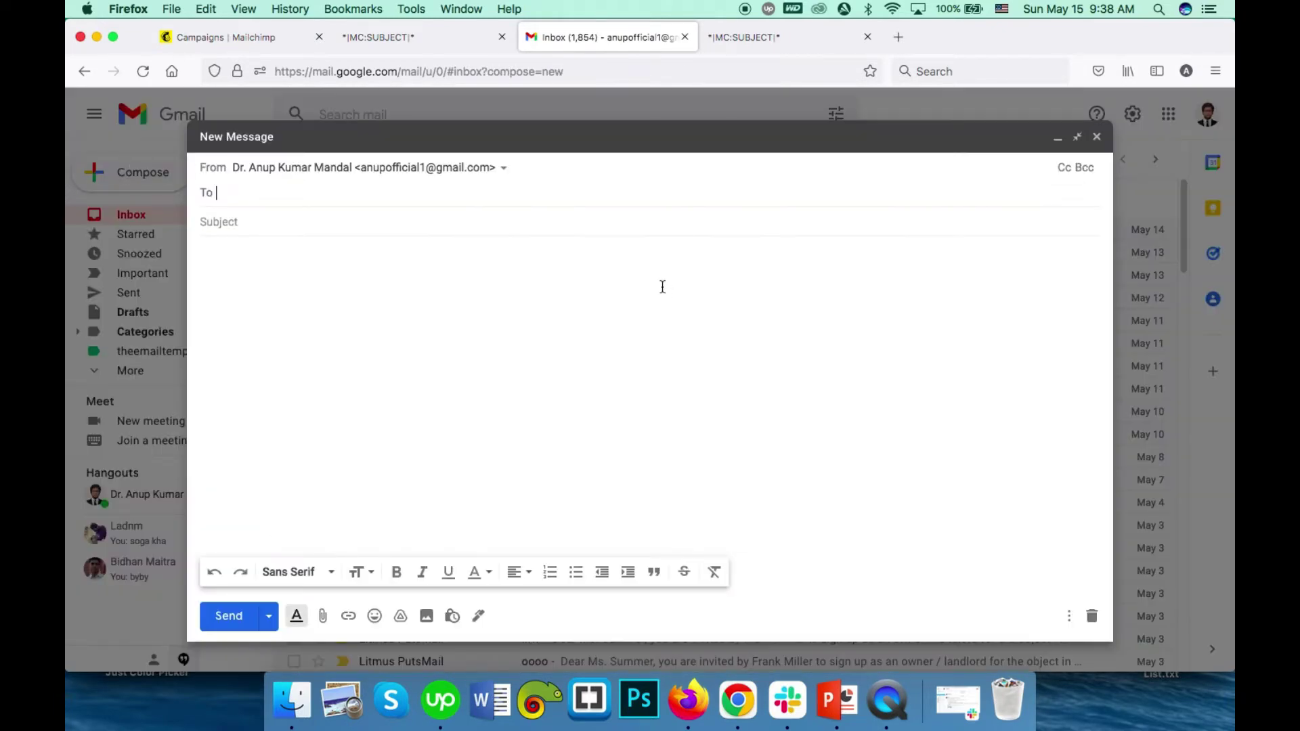
left_click(1069, 616)
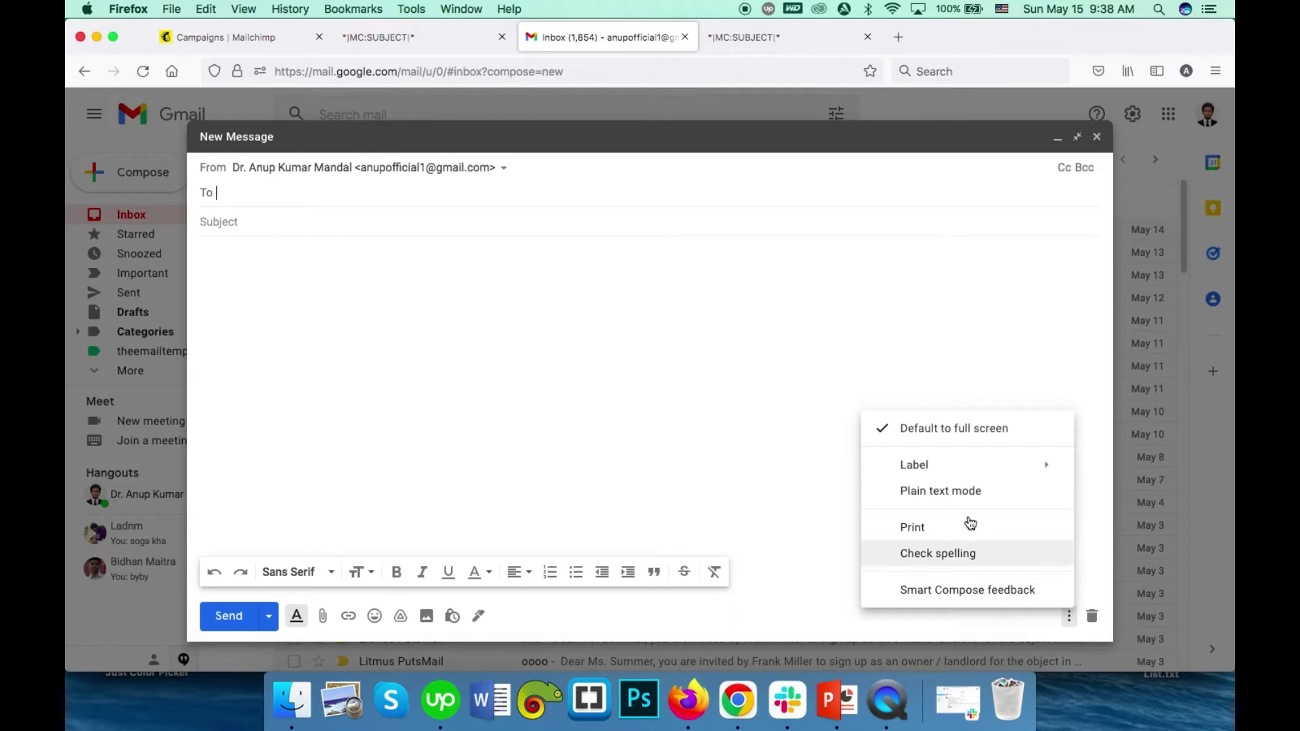
left_click(593, 363)
left_click(1070, 618)
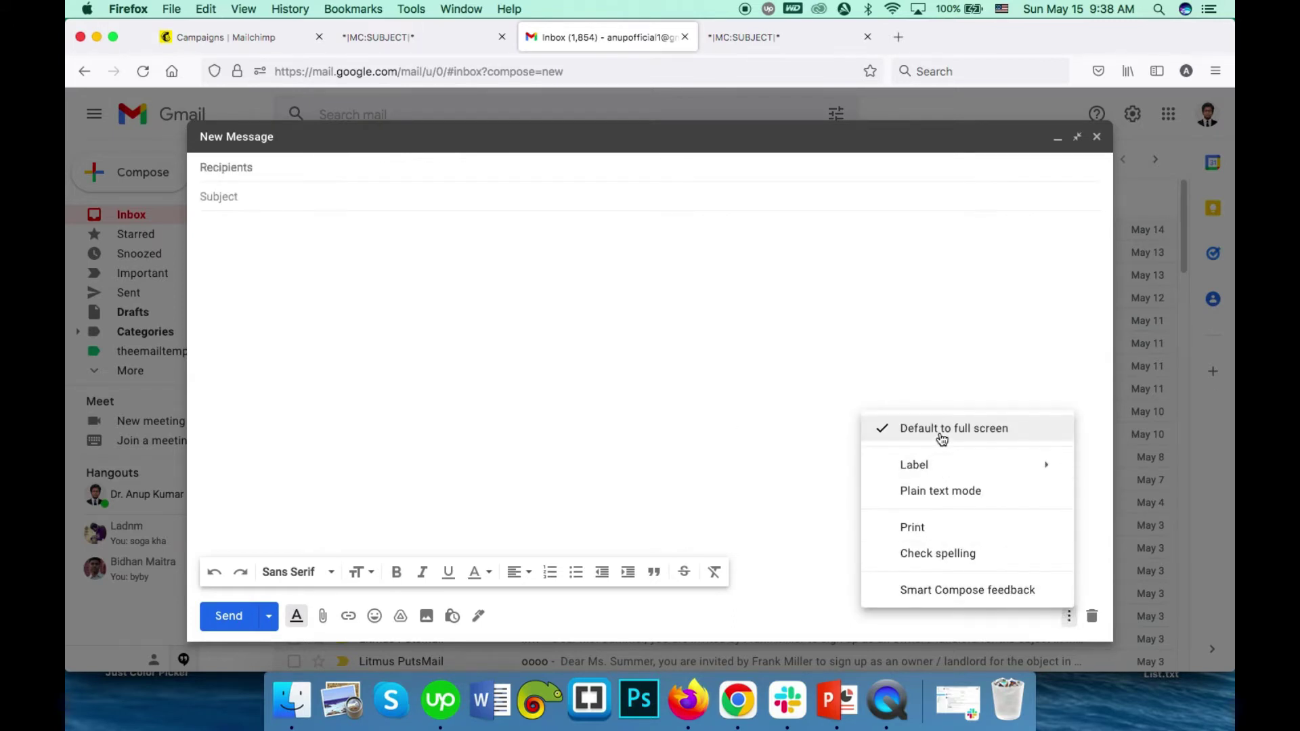
left_click(930, 356)
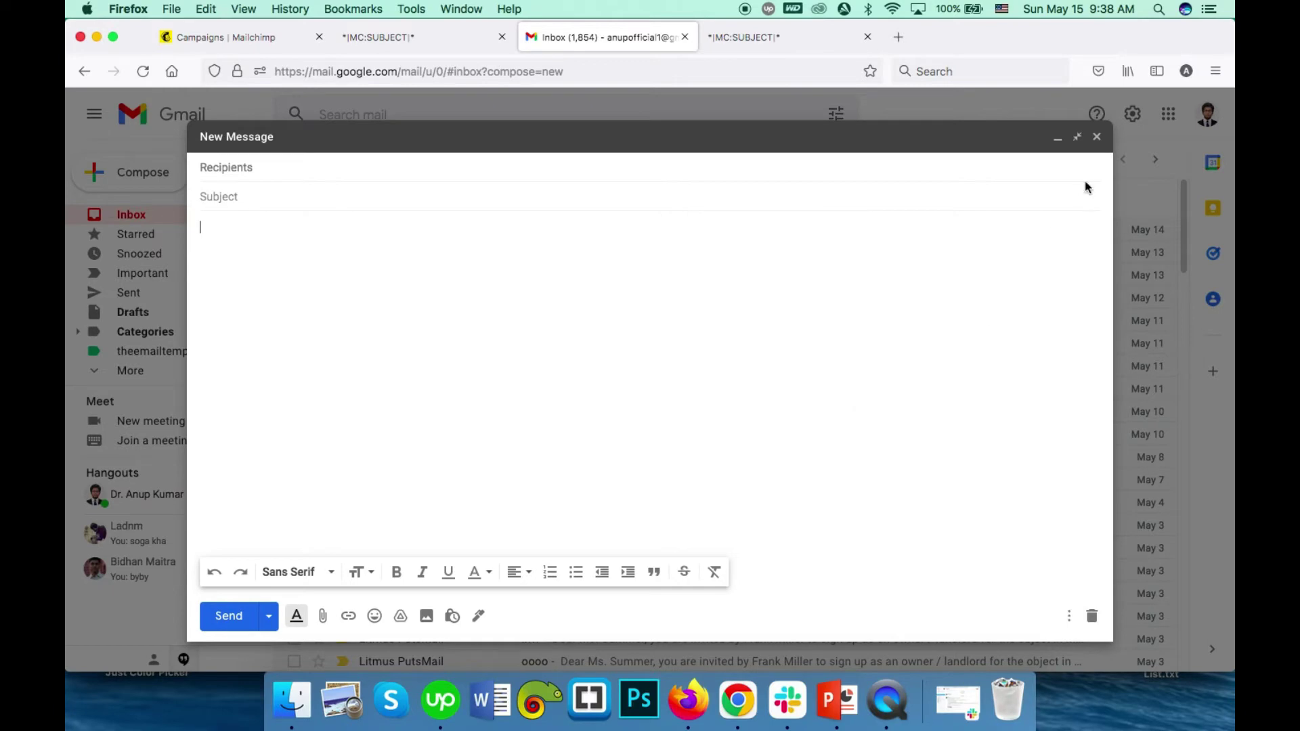
left_click(1096, 137)
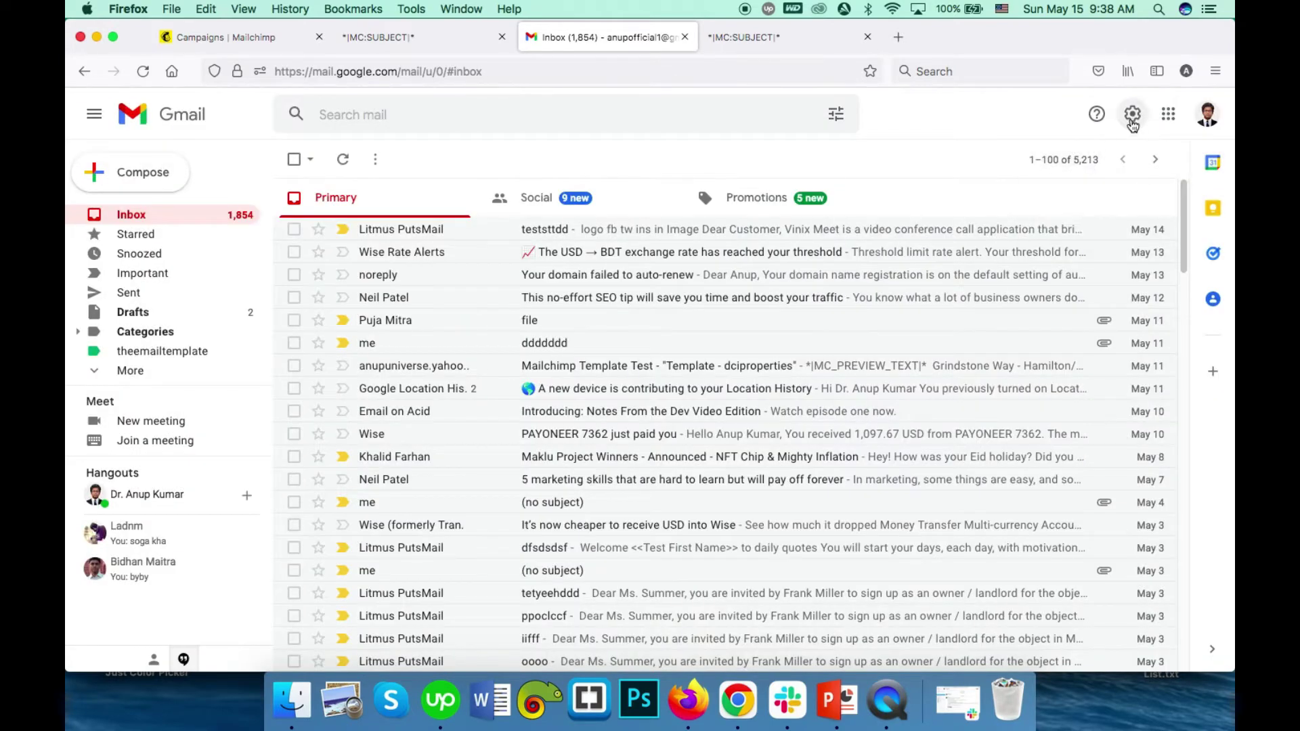
- Set Templates to Enable on the Advanced settings tab and save the changes
left_click(1132, 116)
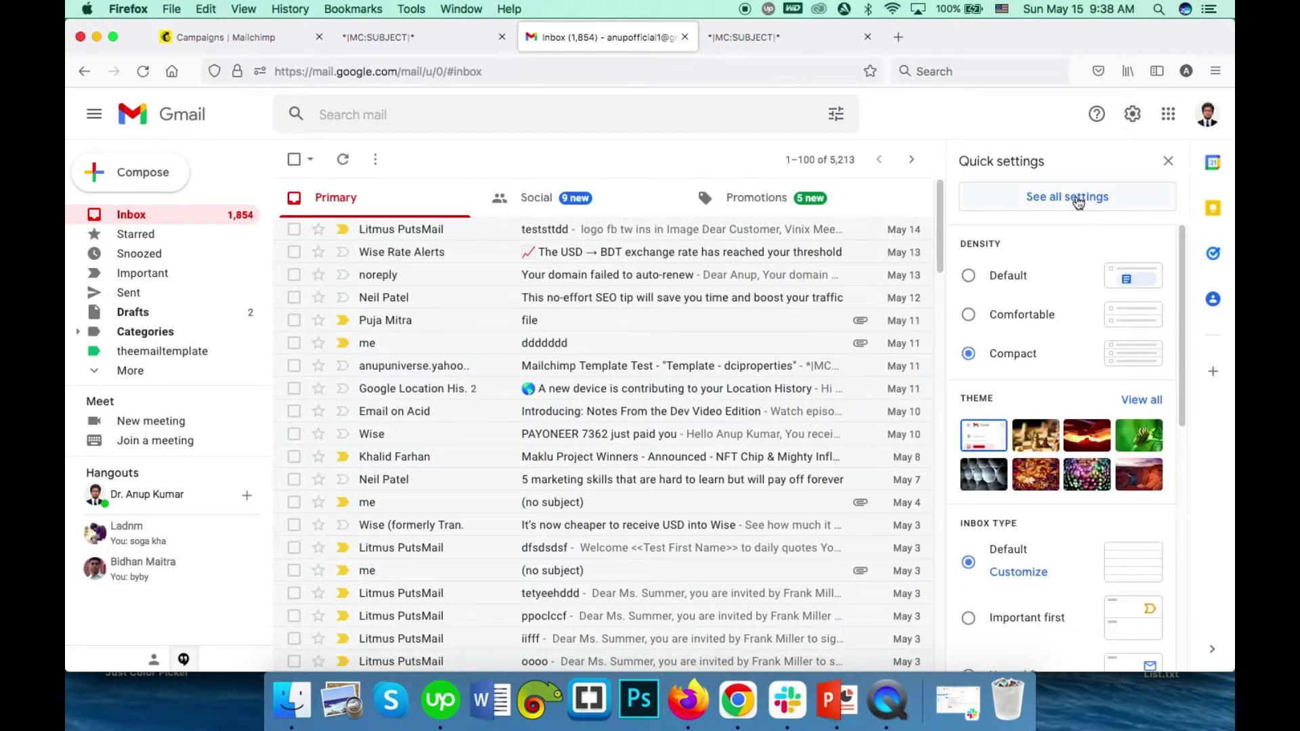
left_click(1078, 200)
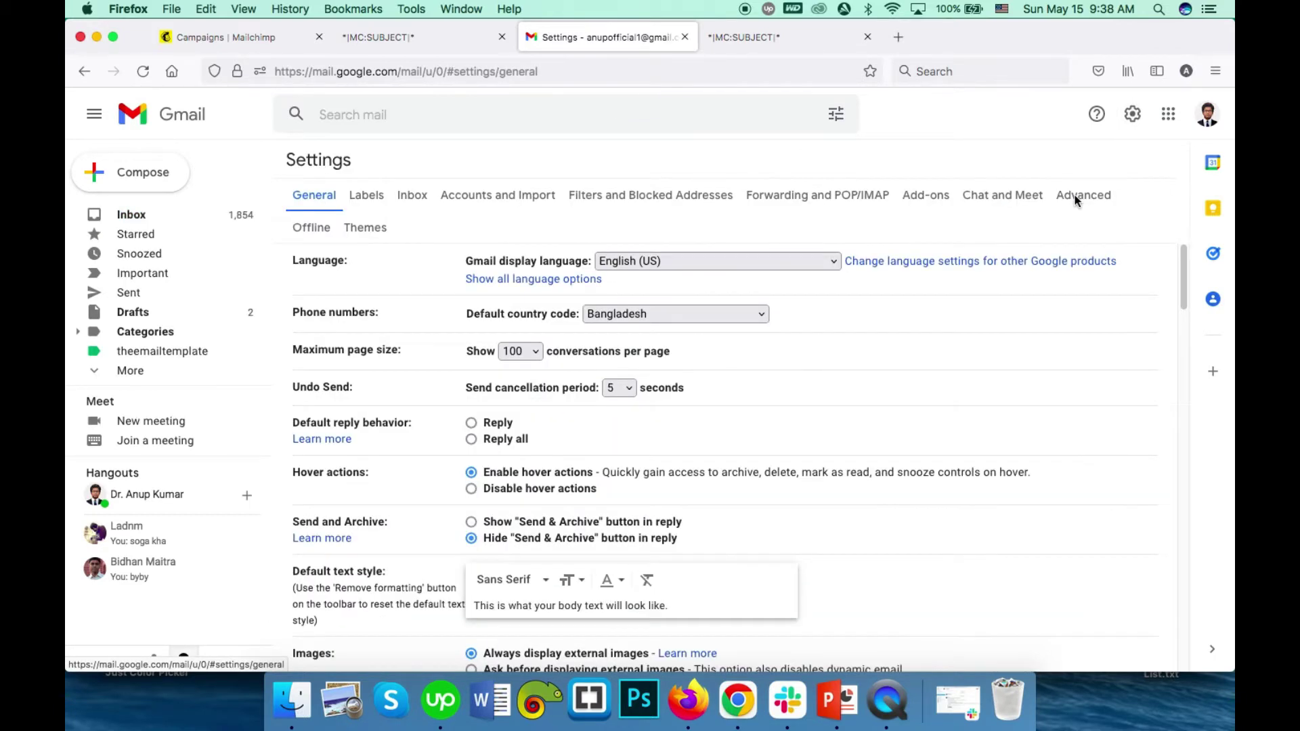
left_click(1089, 196)
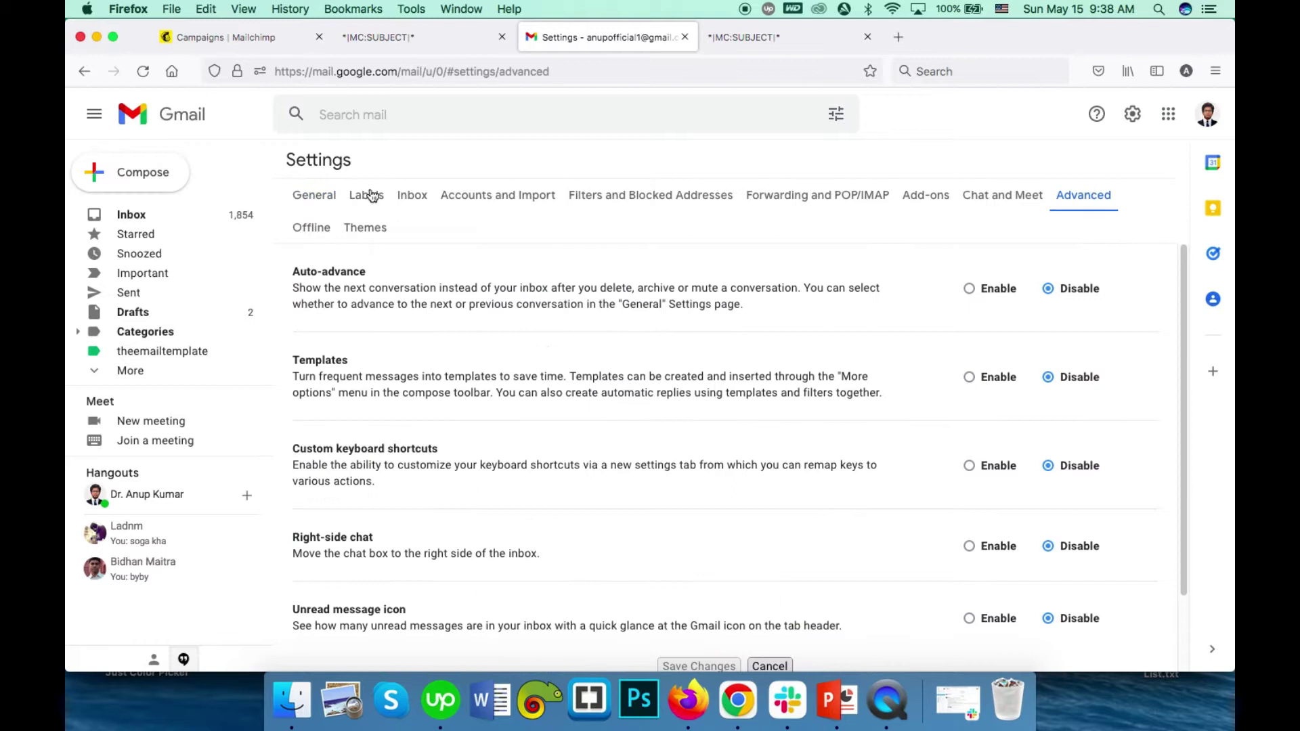
left_click(969, 377)
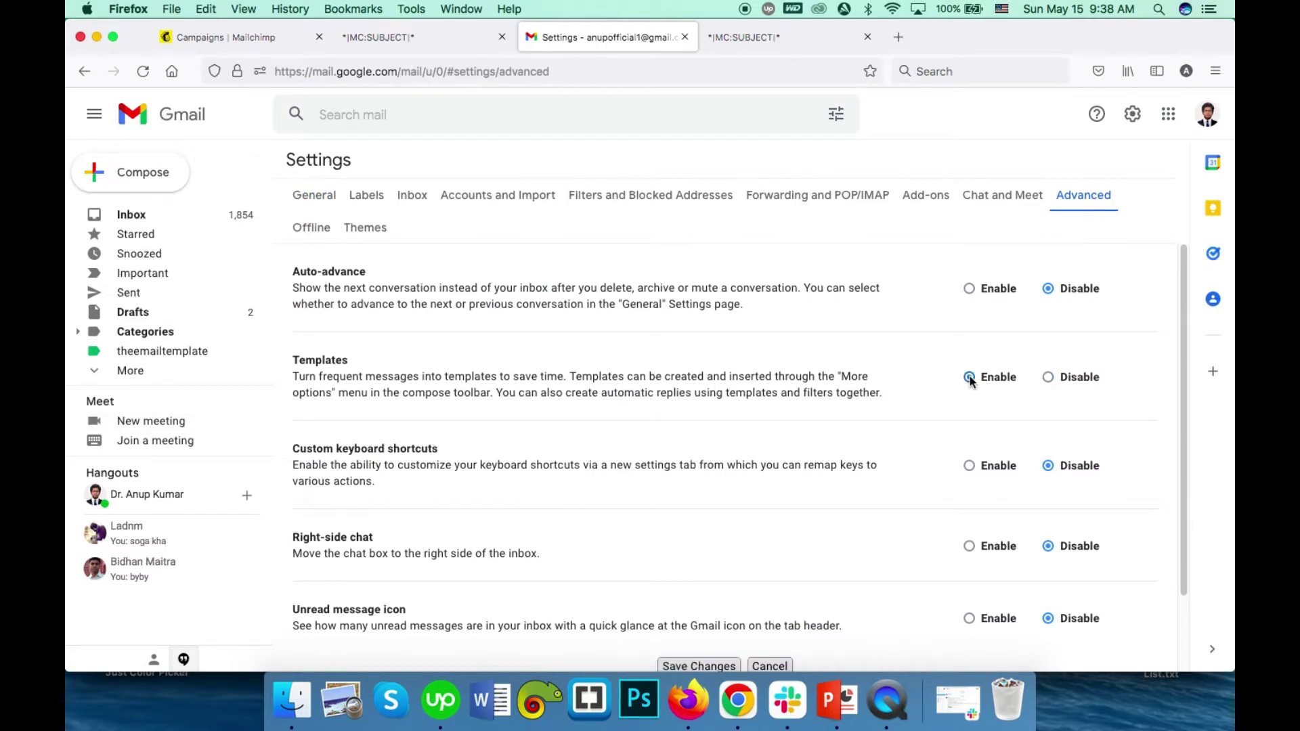
scroll(637, 394, "down", 2)
left_click(686, 585)
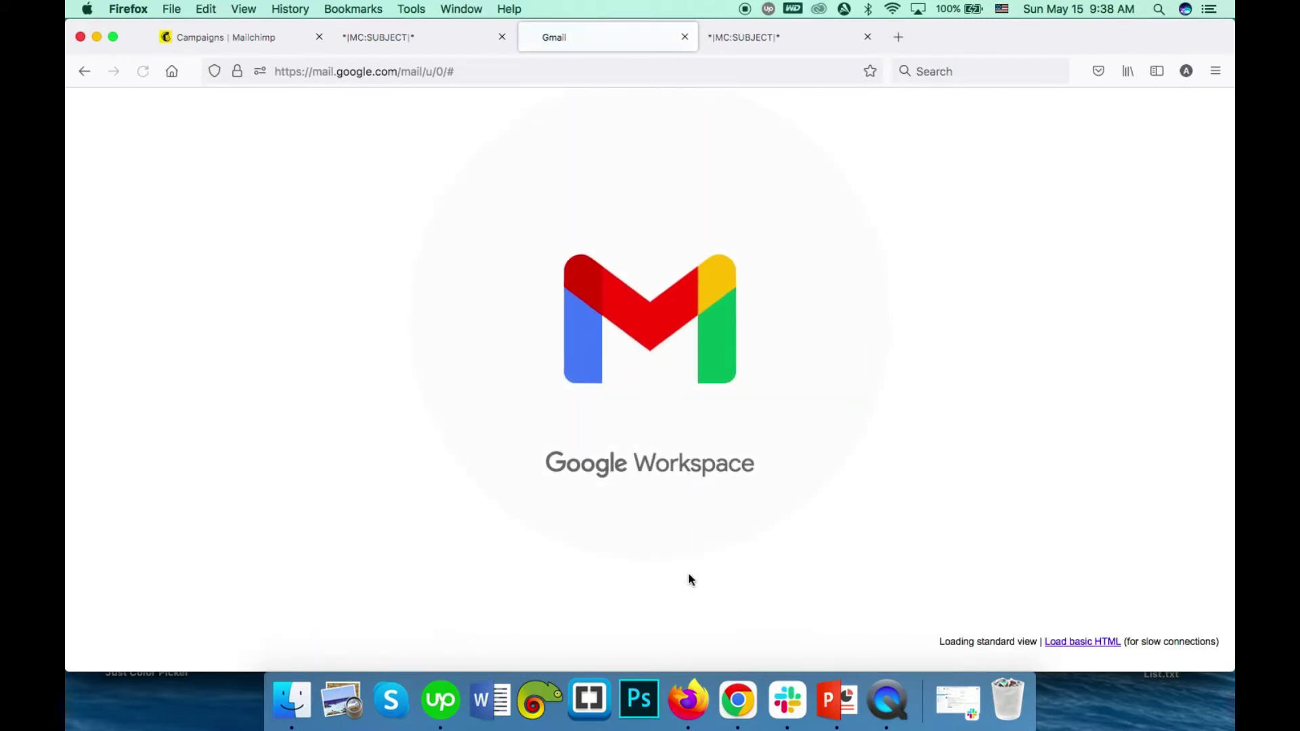
- Copy the whole Template.html page with Cmd+A, Cmd+C and return to the Gmail inbox
left_click(803, 30)
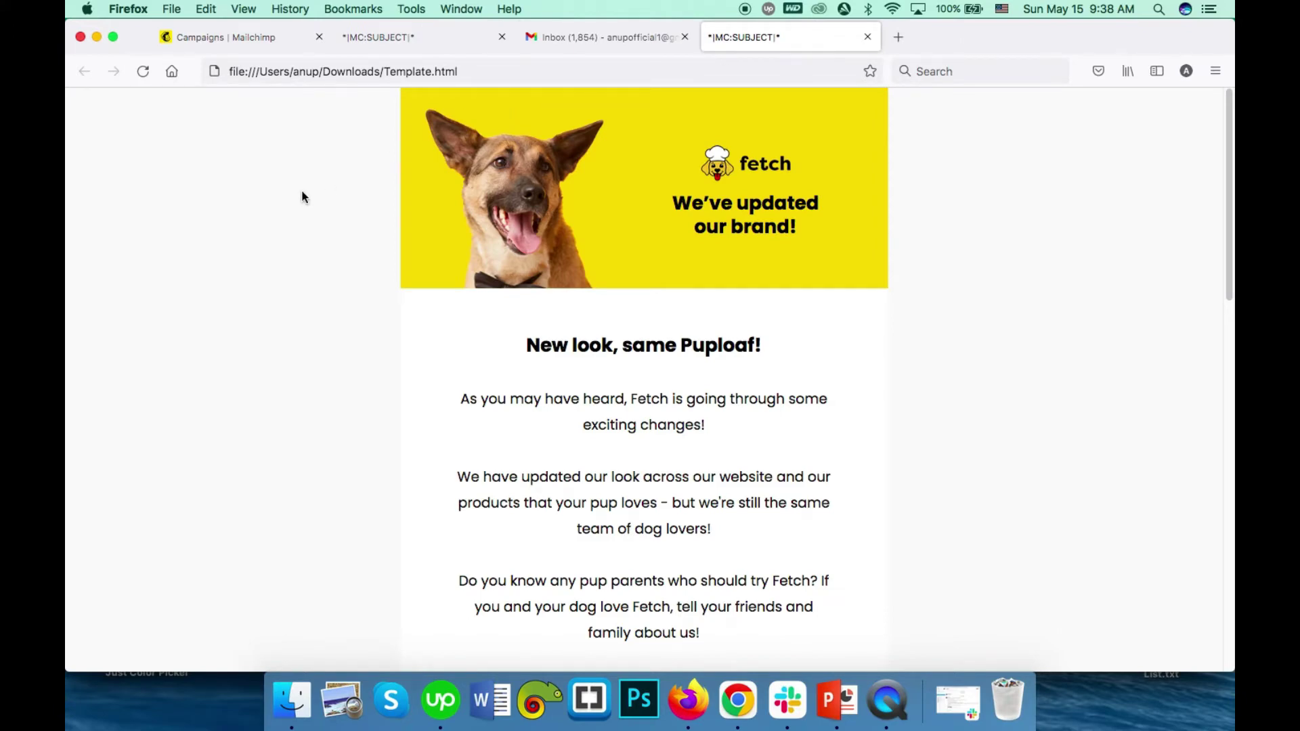
scroll(315, 197, "down", 15)
scroll(315, 197, "up", 10)
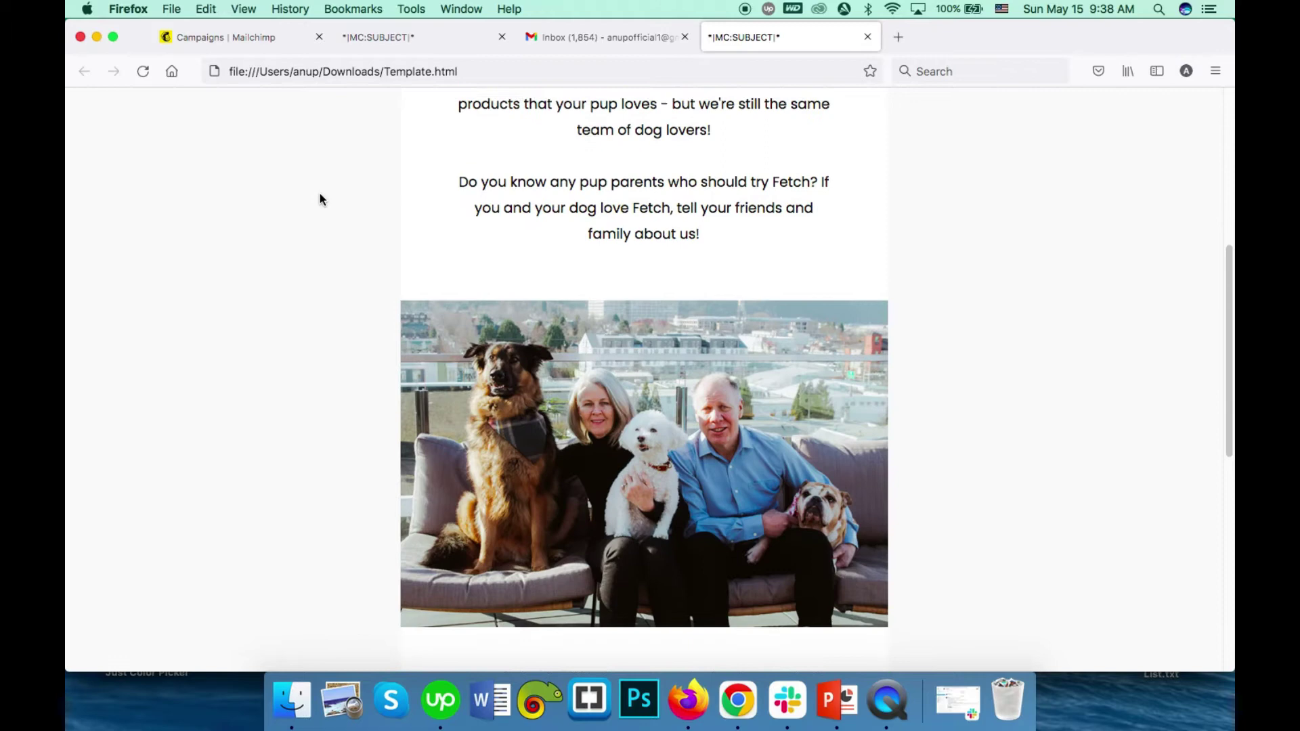
scroll(357, 232, "up", 5)
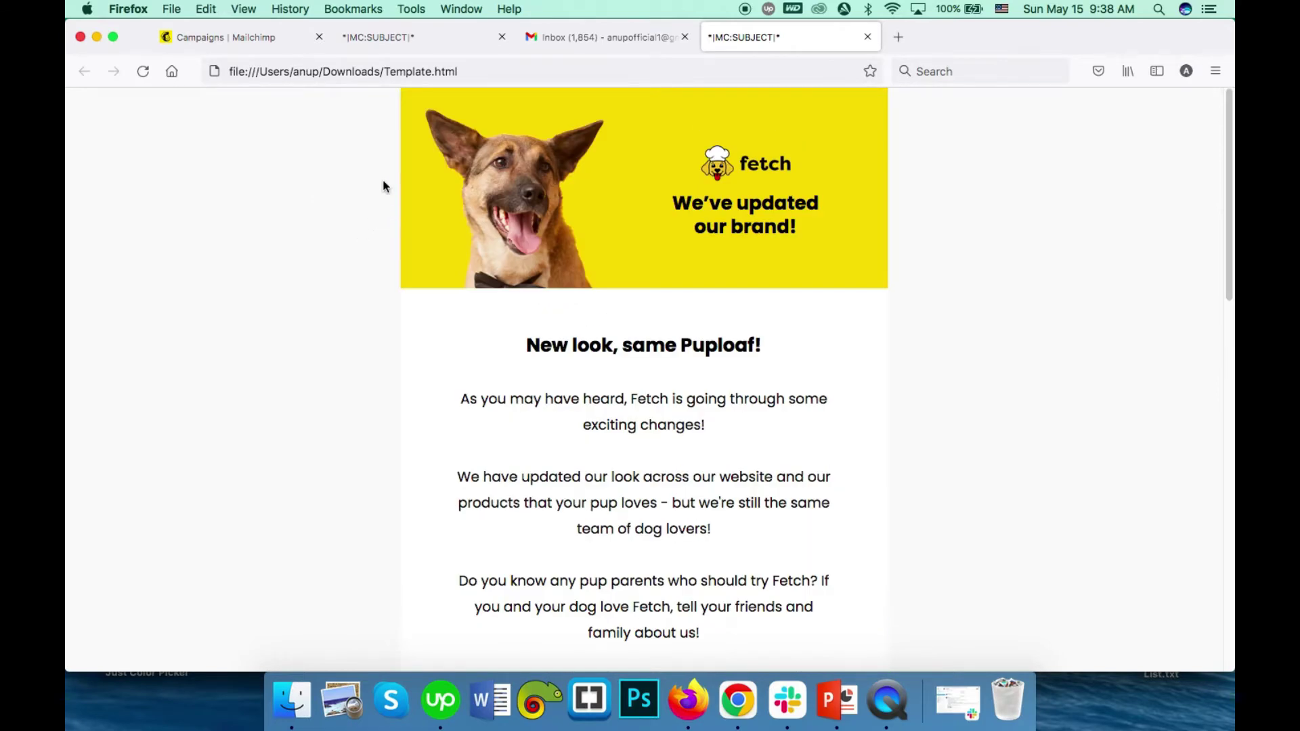
key("super+a")
key("super+c")
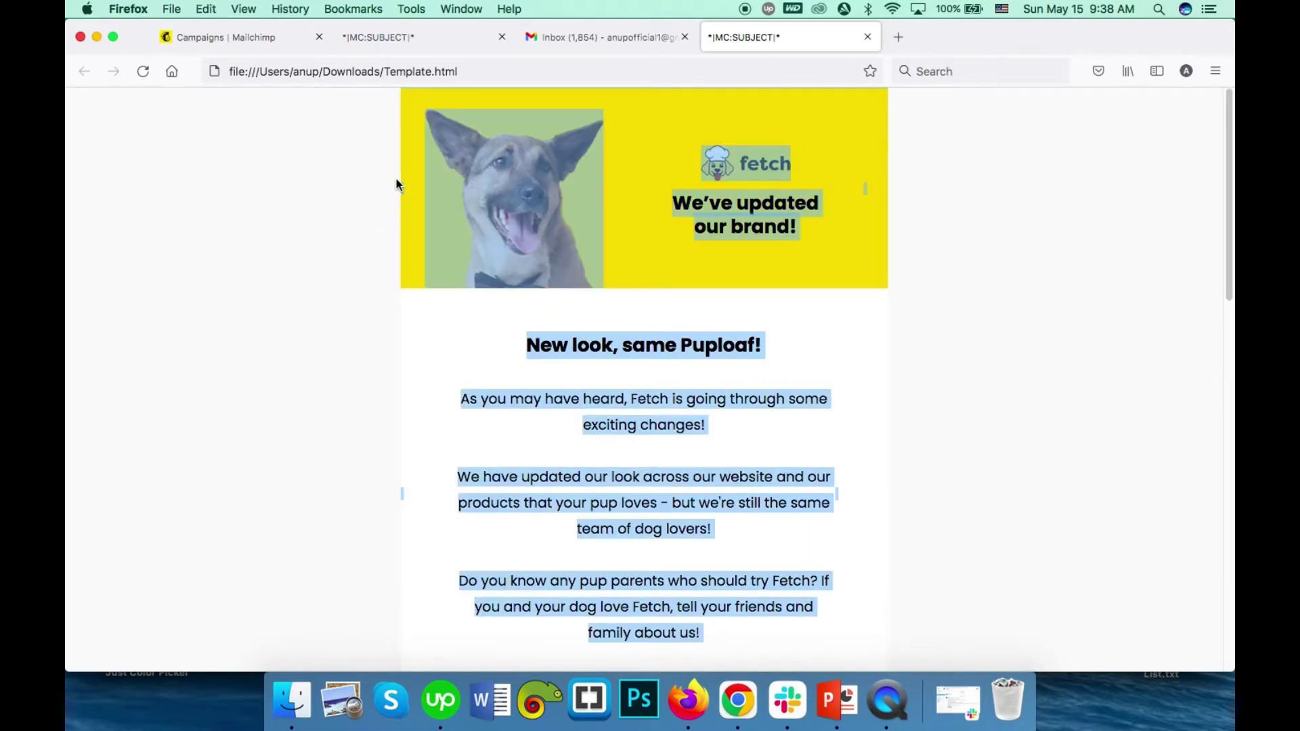
left_click(567, 38)
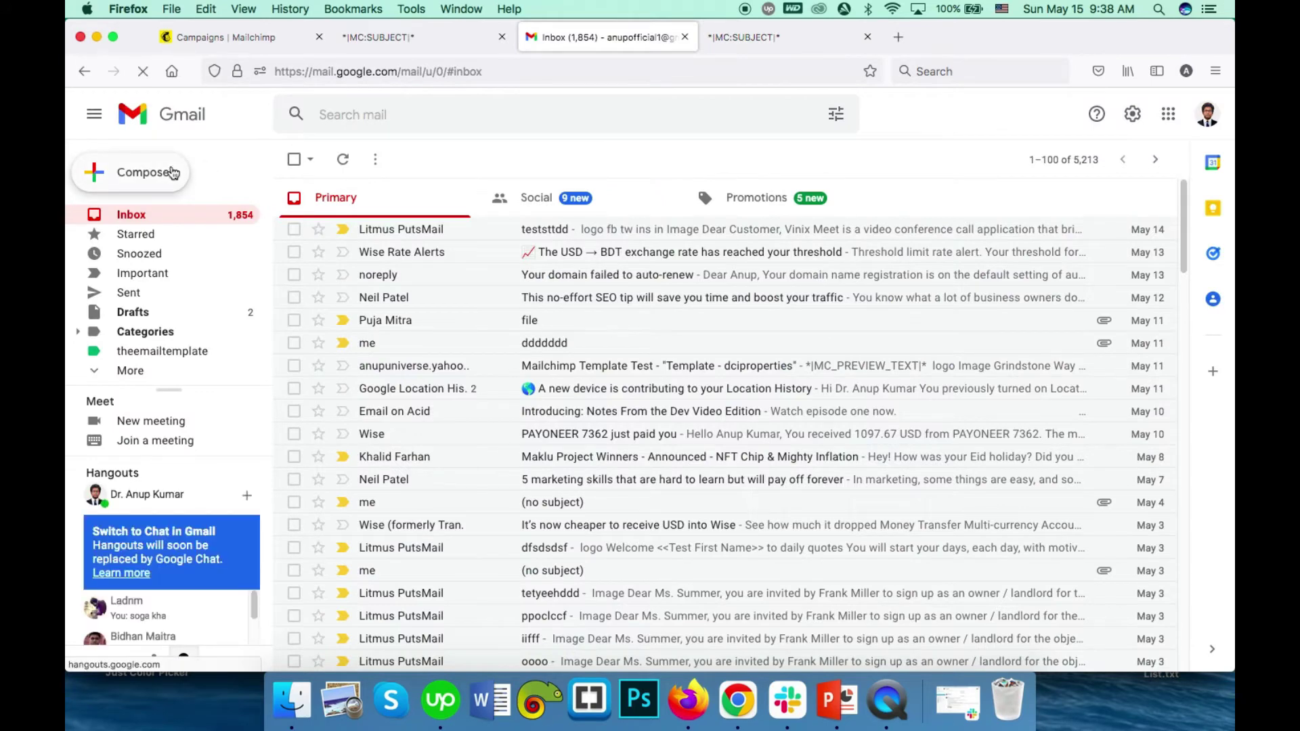
- Compose a new message and paste the copied Fetch template into its body
left_click(172, 173)
left_click(587, 337)
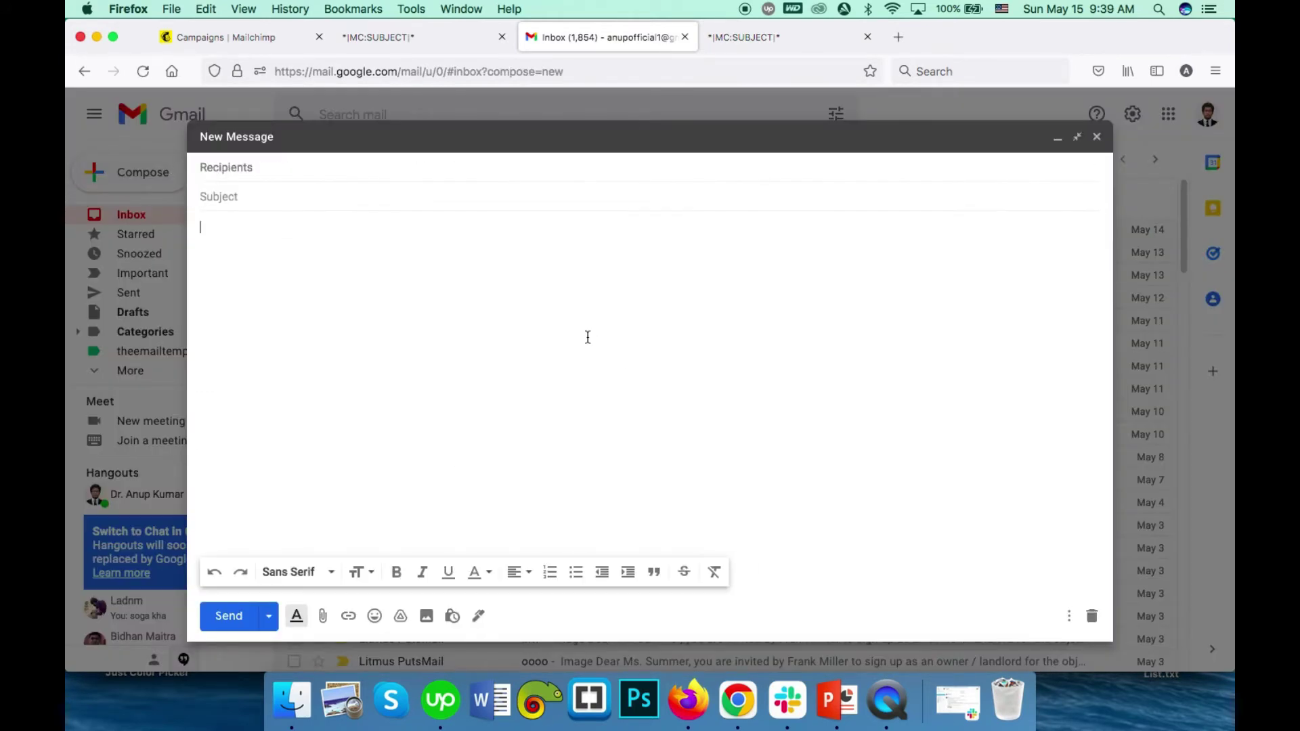
right_click(589, 336)
left_click(612, 412)
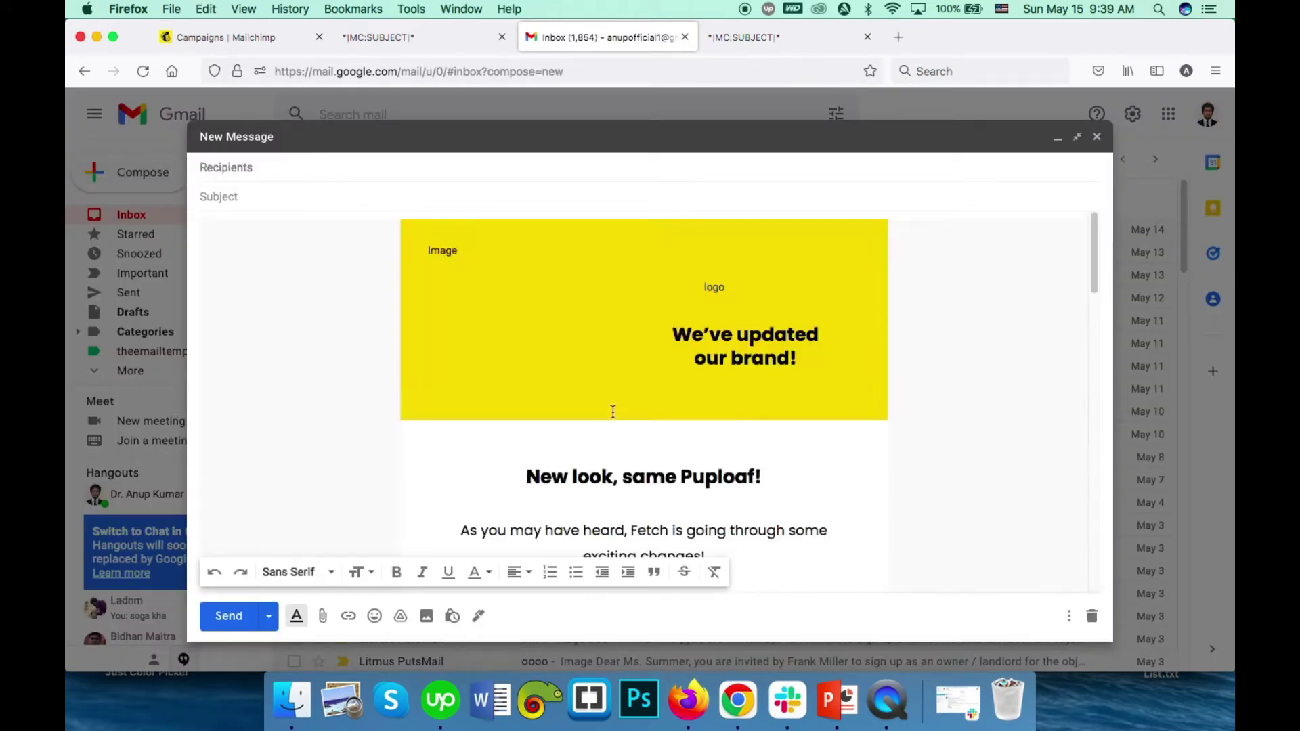
scroll(730, 412, "up", 10)
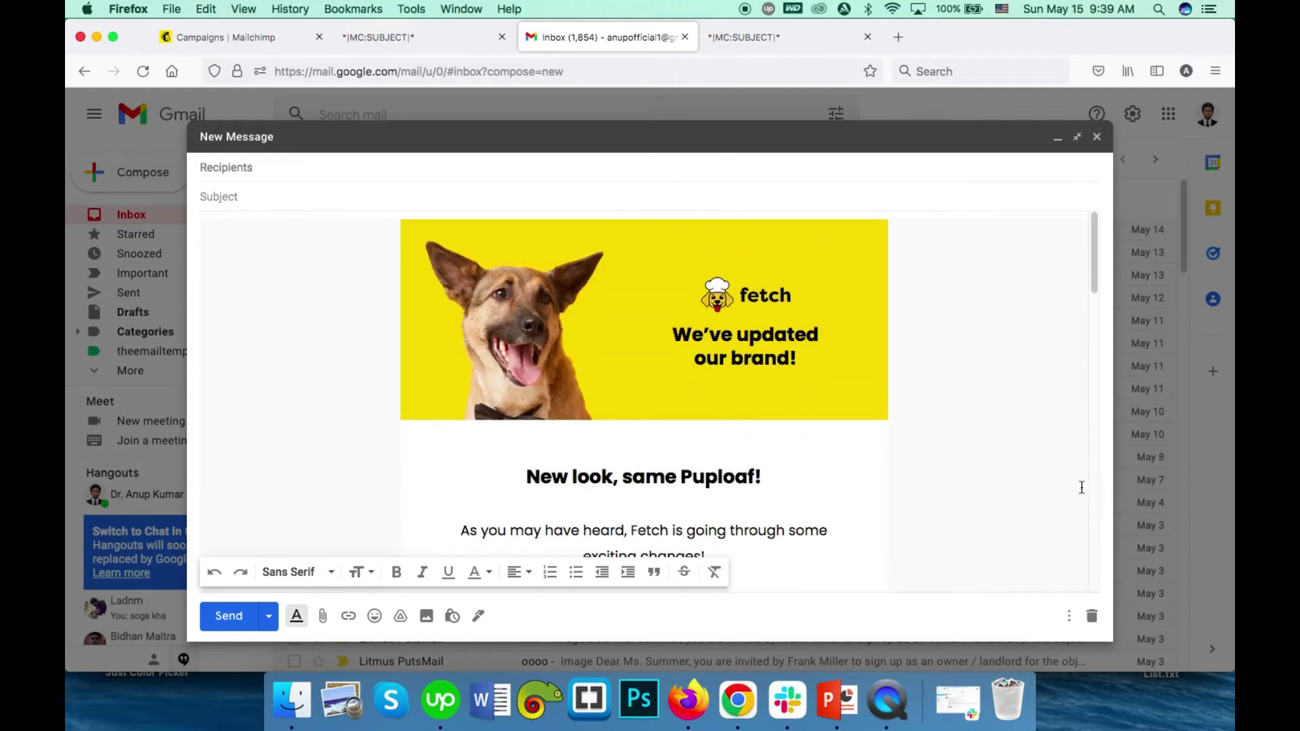
- Save the draft as a new Gmail template named 'Template New'
left_click(1069, 615)
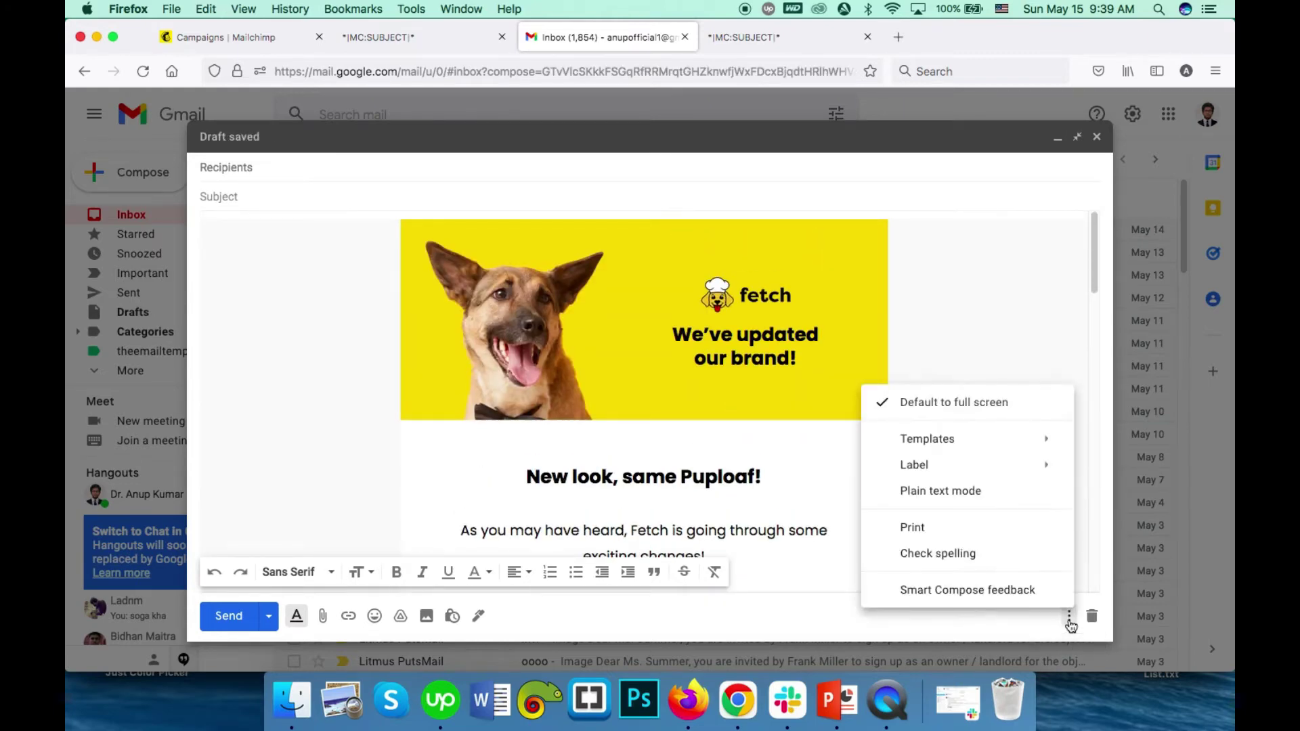
mouse_move(946, 444)
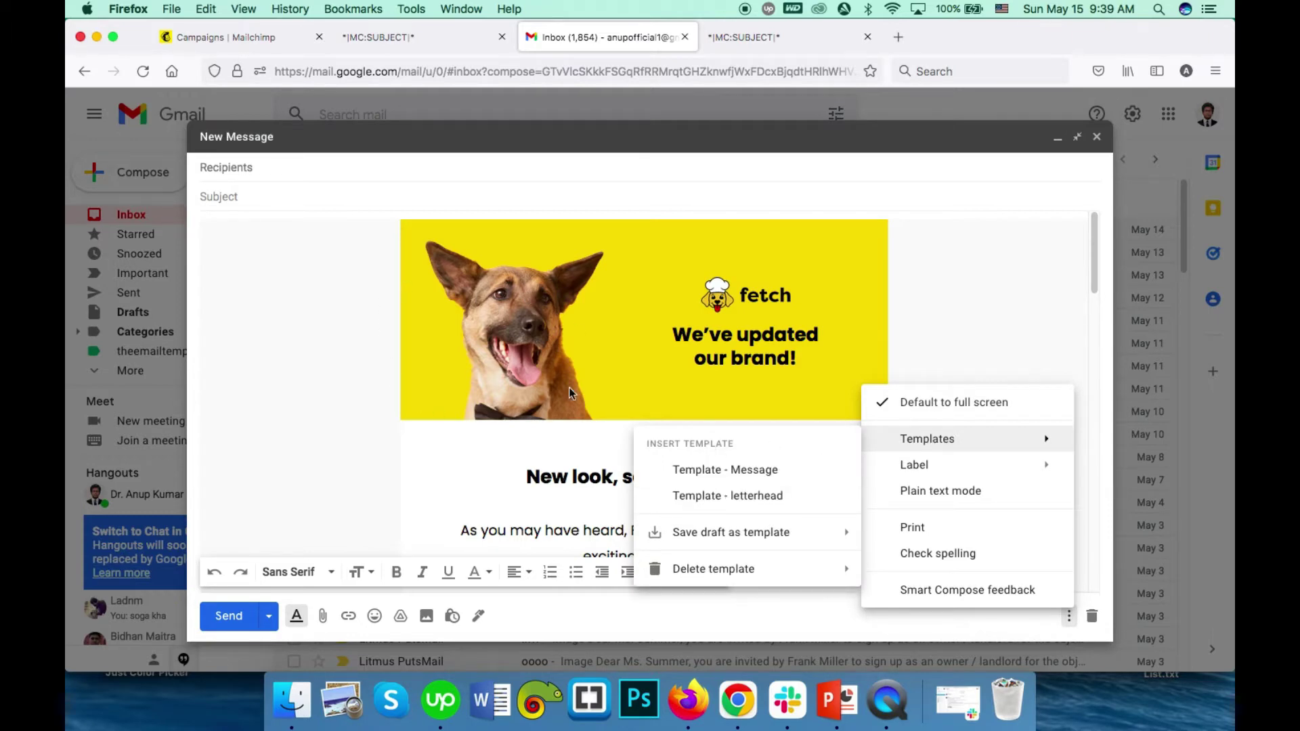
mouse_move(714, 536)
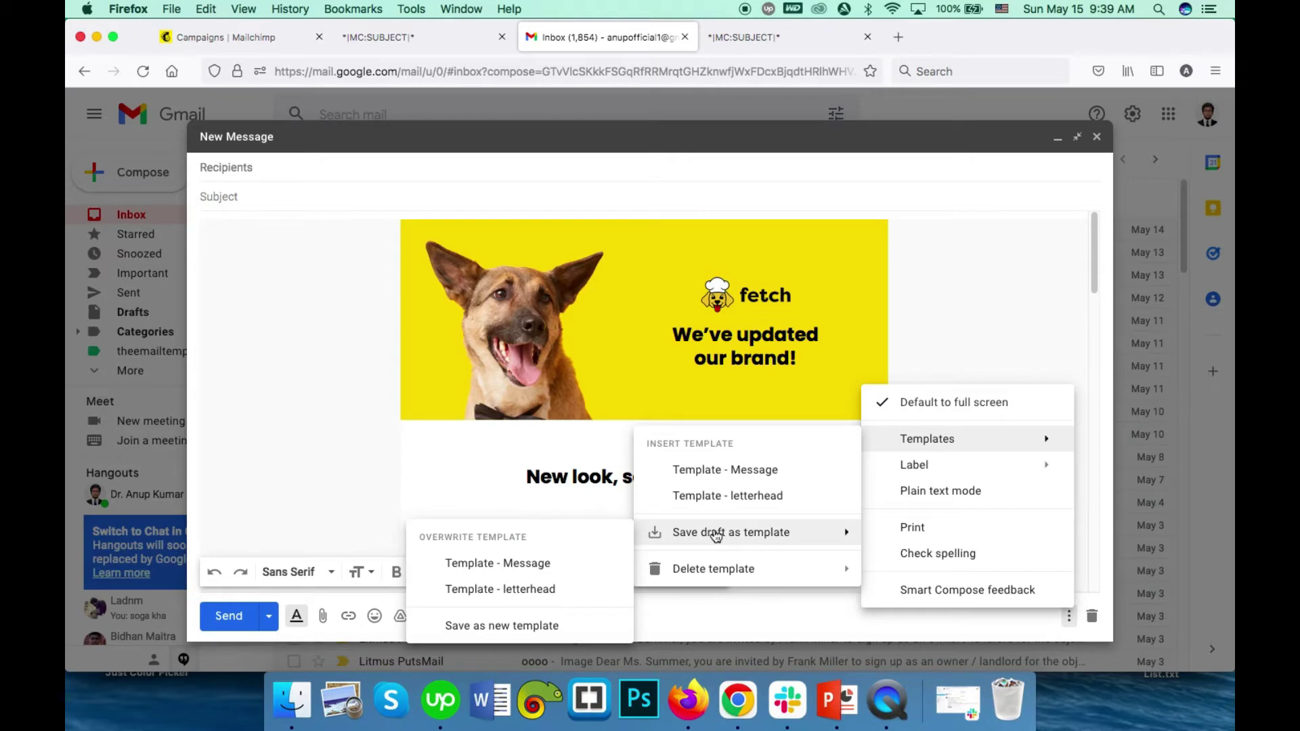
left_click(481, 624)
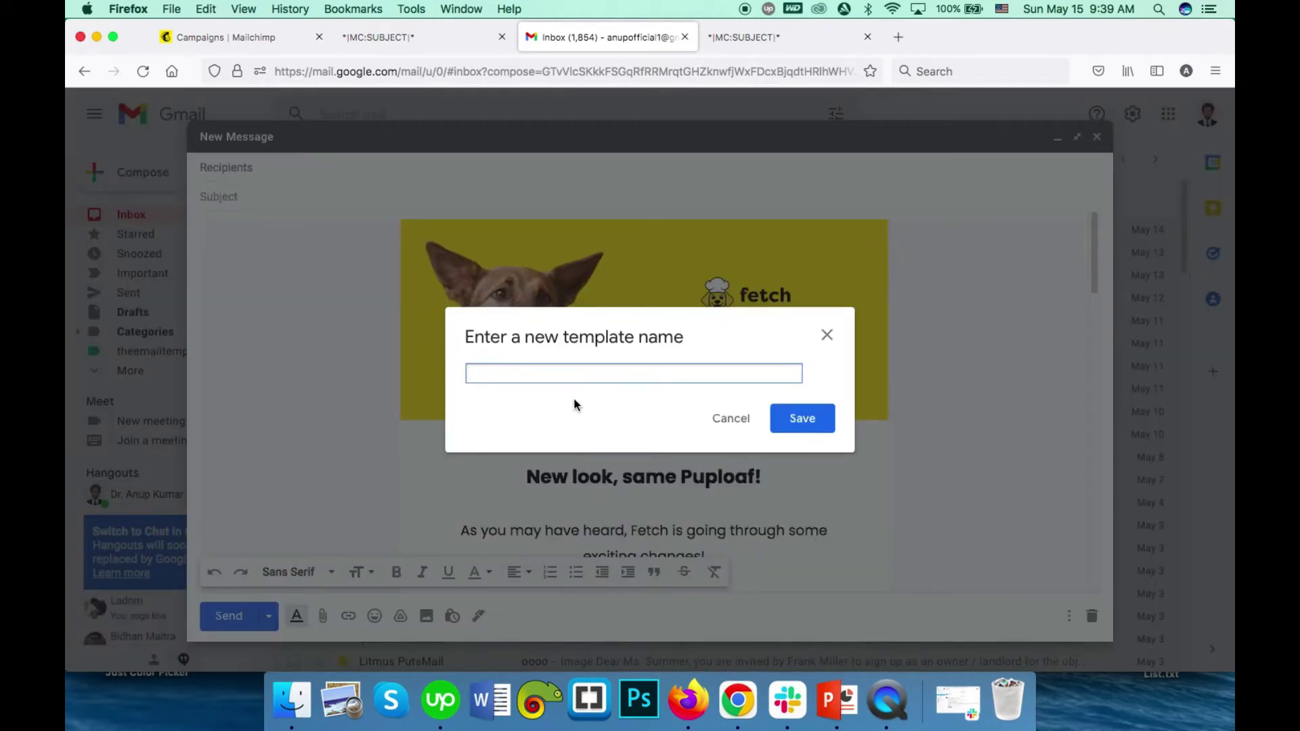
type("Template New")
left_click(802, 420)
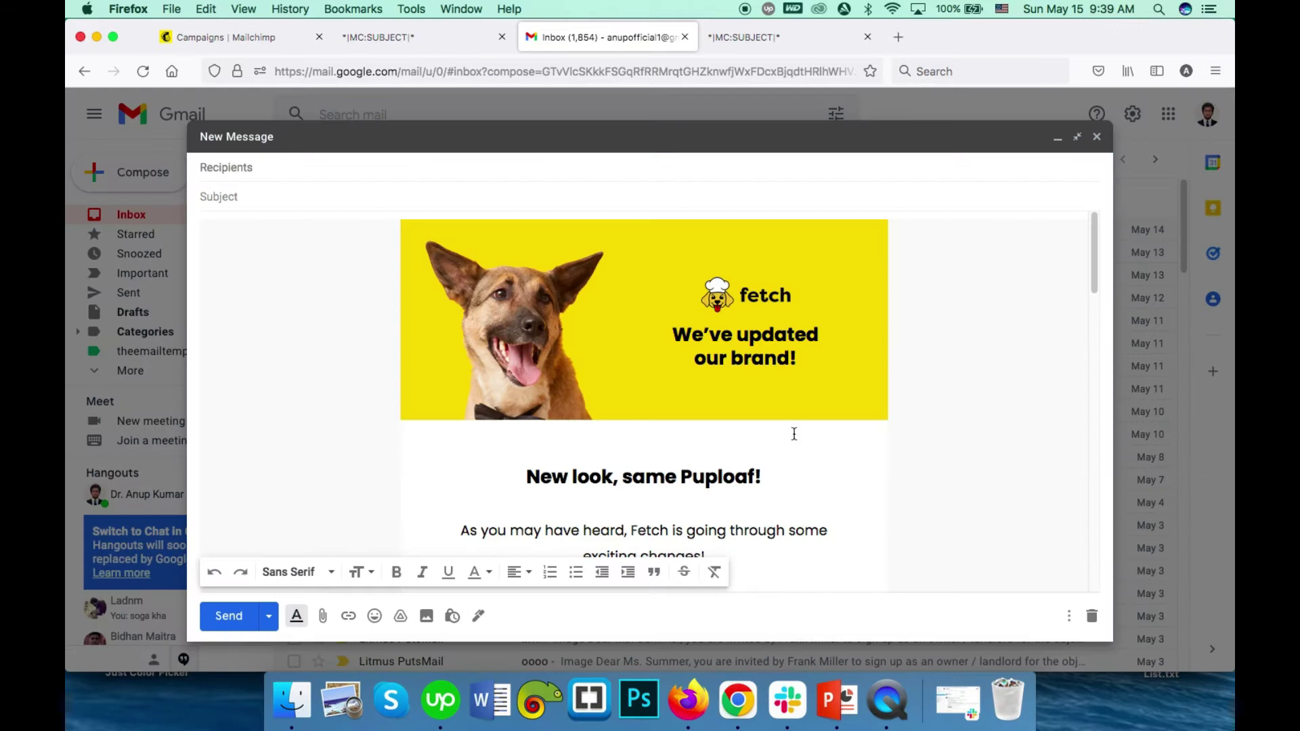
left_click(1097, 137)
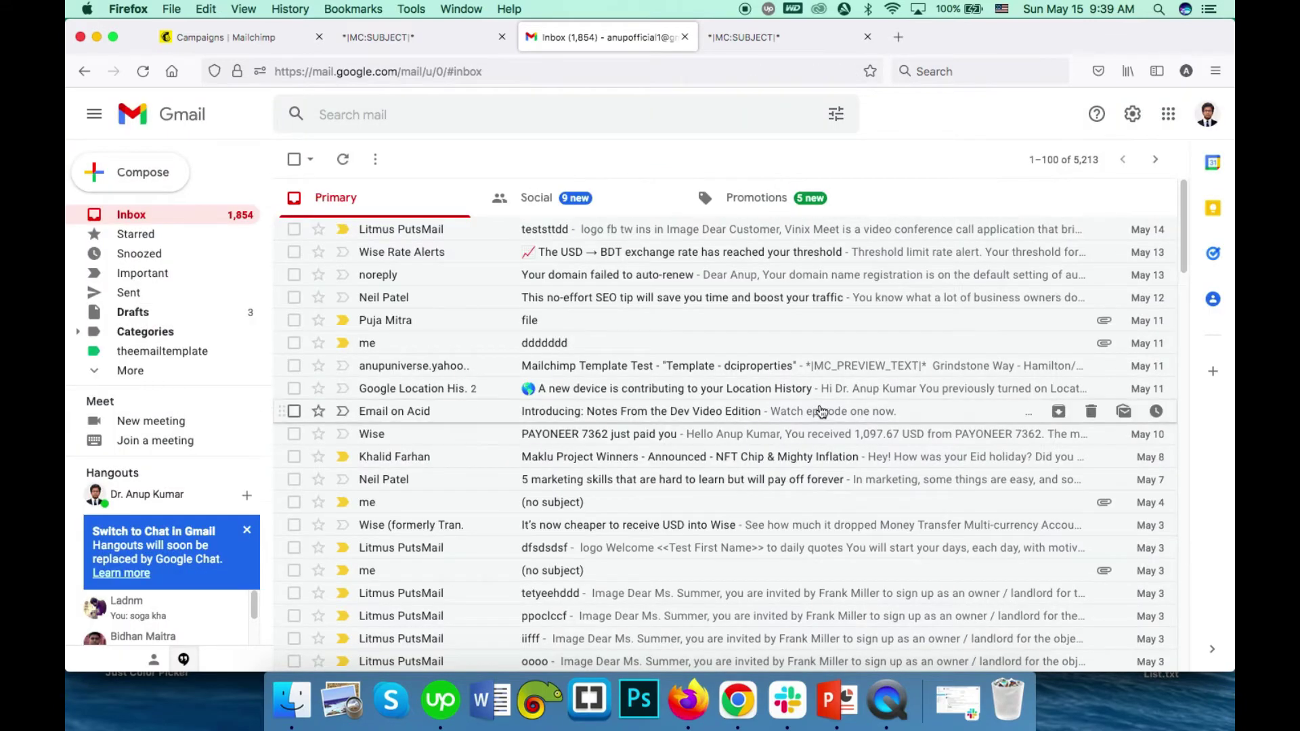
left_click(125, 169)
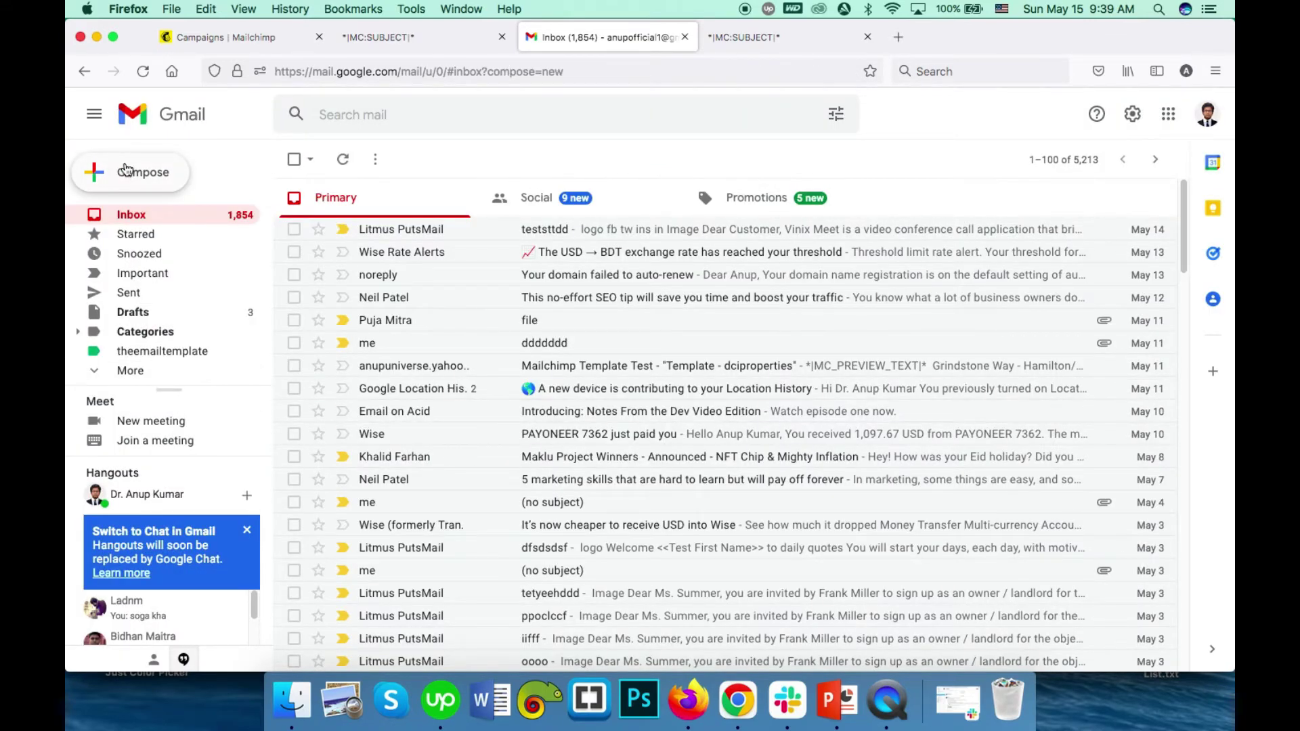
left_click(1068, 616)
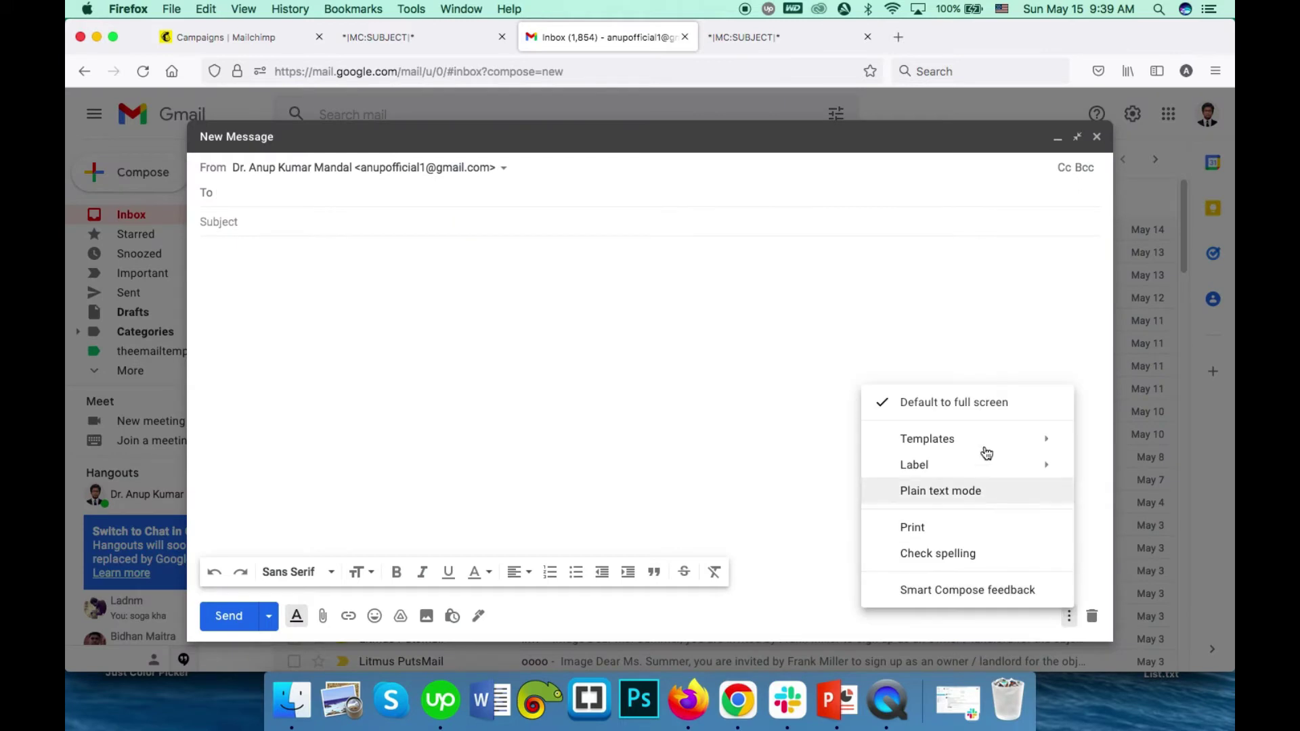
mouse_move(986, 444)
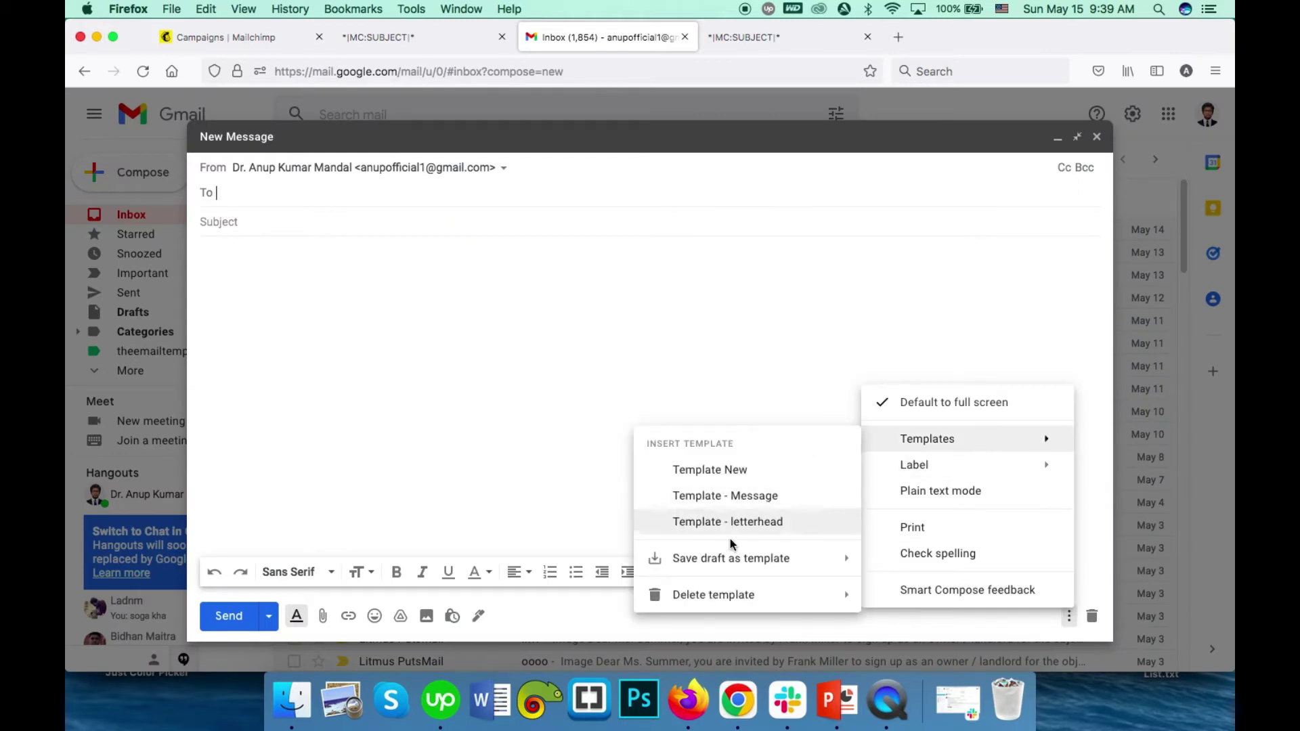
left_click(729, 472)
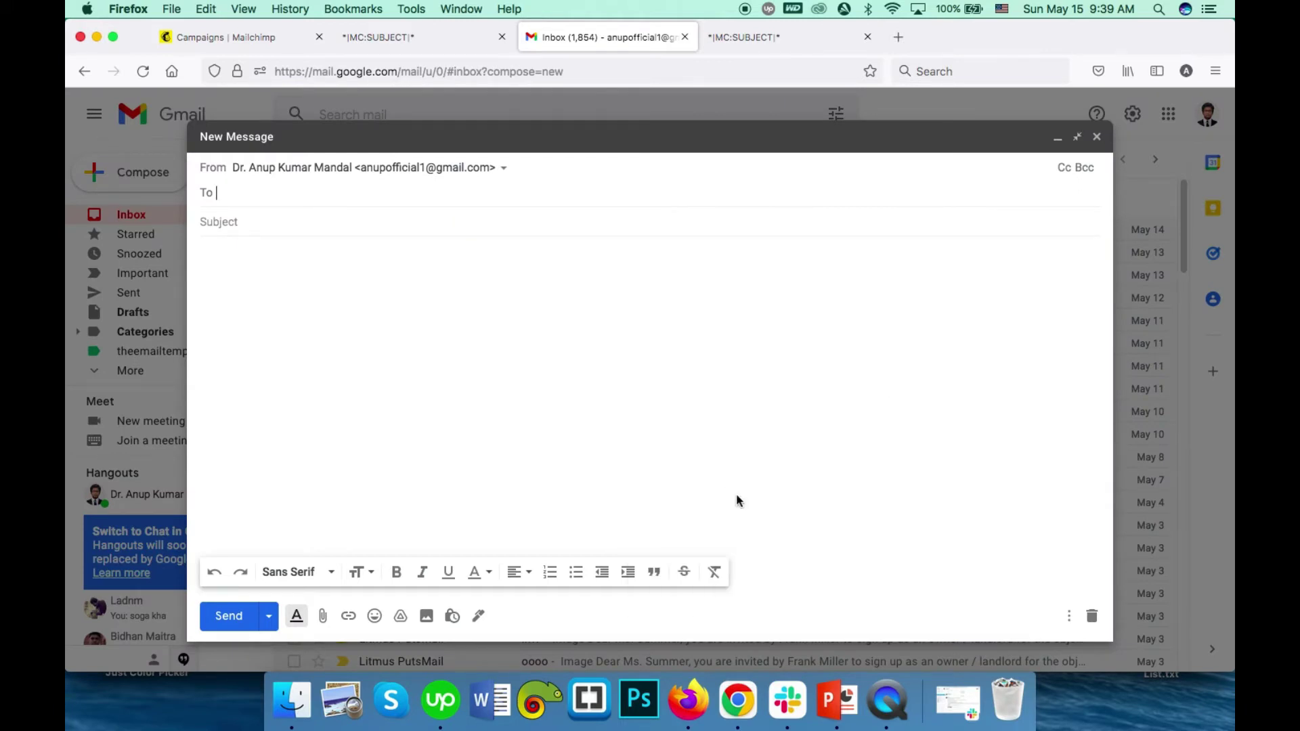
scroll(709, 266, "up", 4)
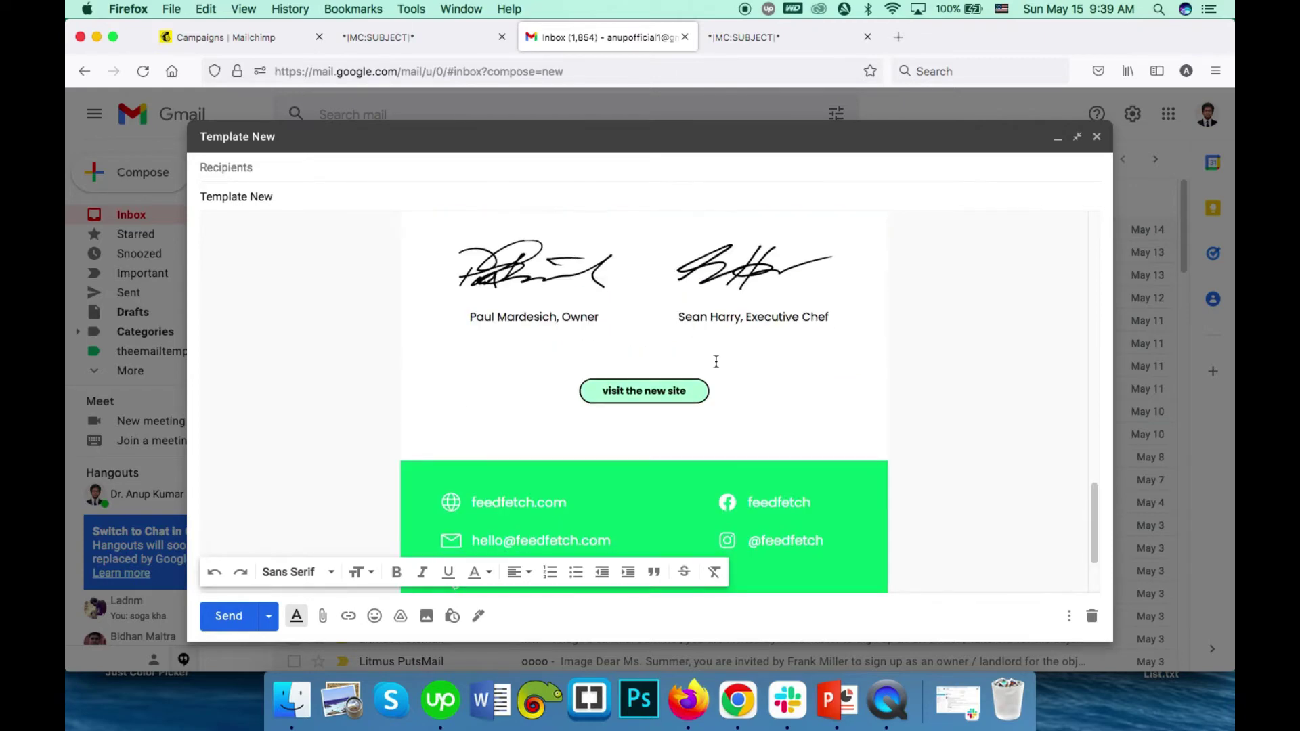
scroll(836, 353, "up", 15)
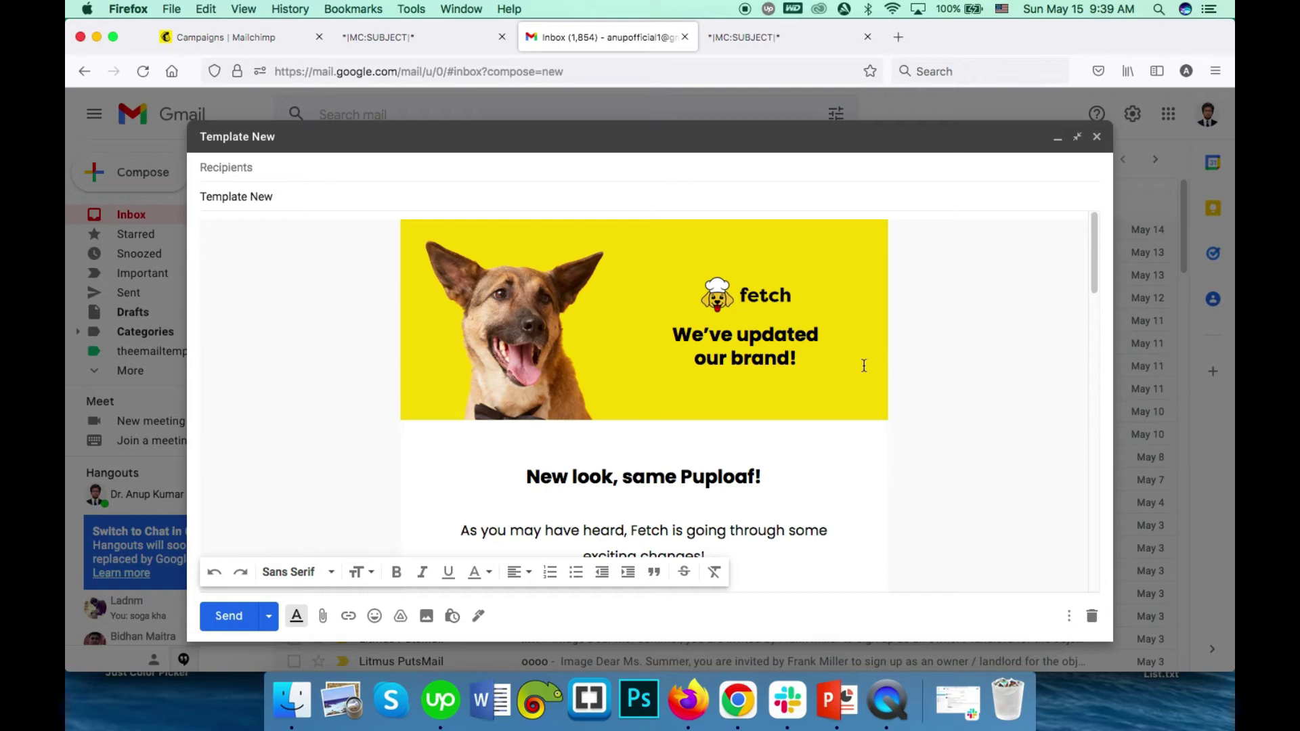
scroll(774, 364, "down", 15)
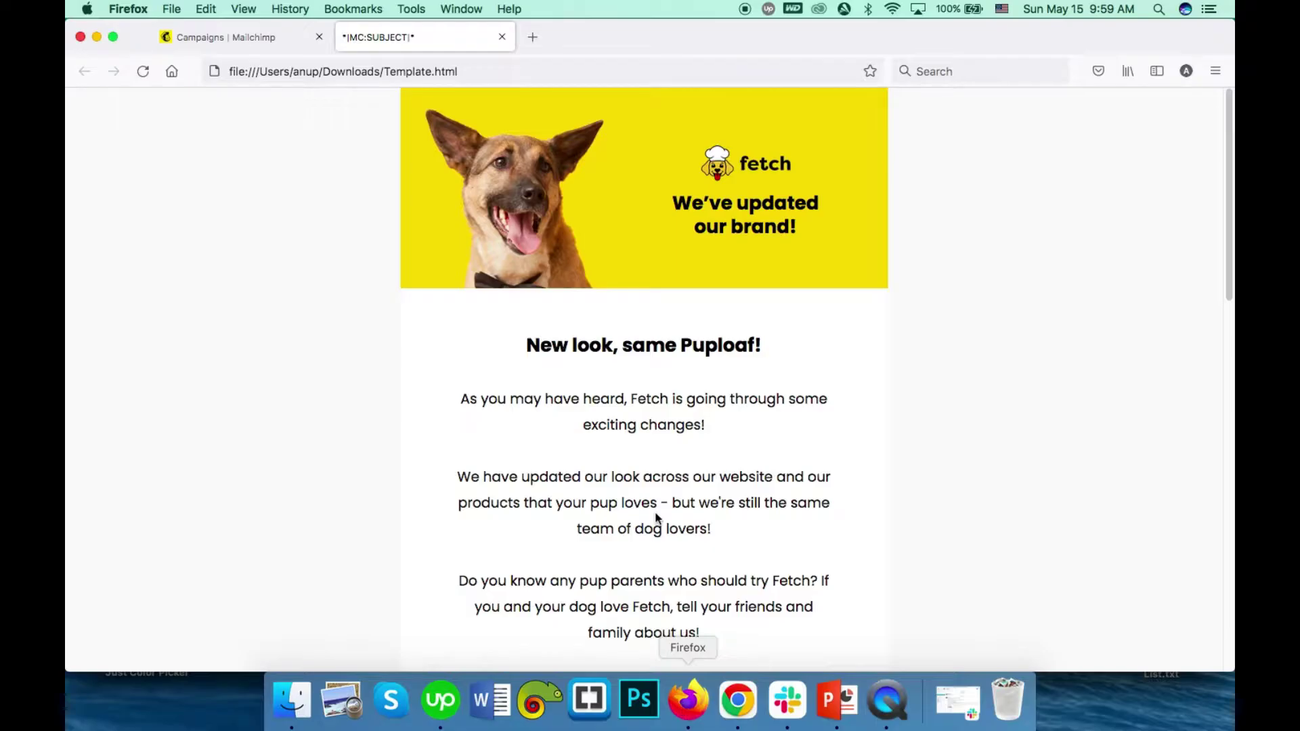
- Scroll through the Template.html preview to the footer and bring up the page context menu
scroll(662, 293, "down", 15)
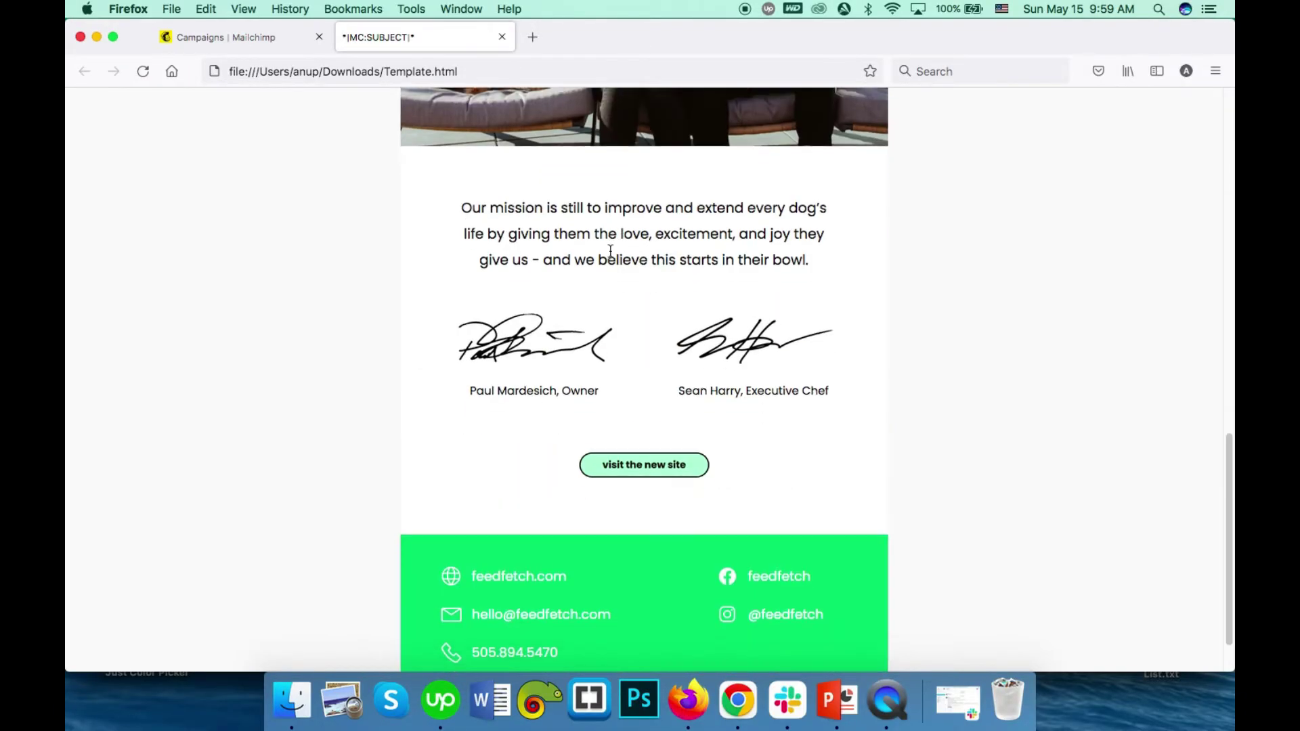
scroll(624, 279, "up", 15)
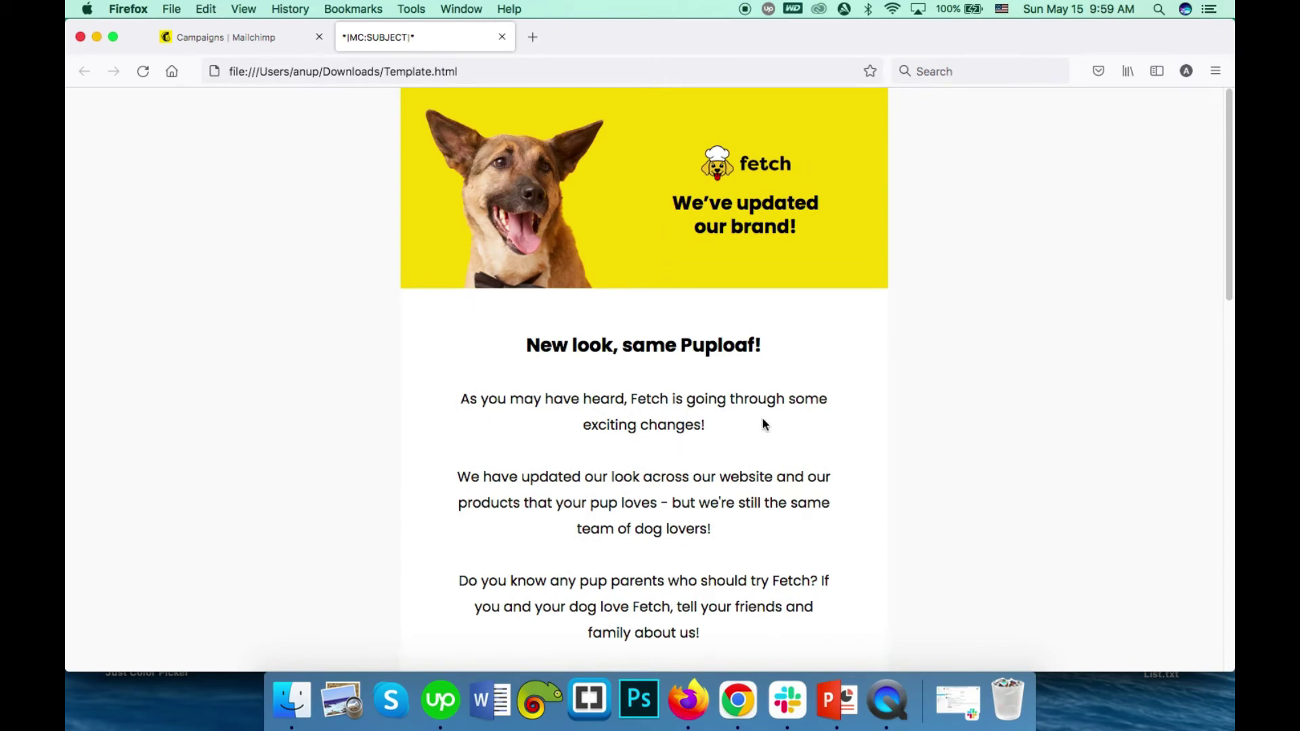
scroll(667, 316, "down", 2)
scroll(667, 316, "down", 12)
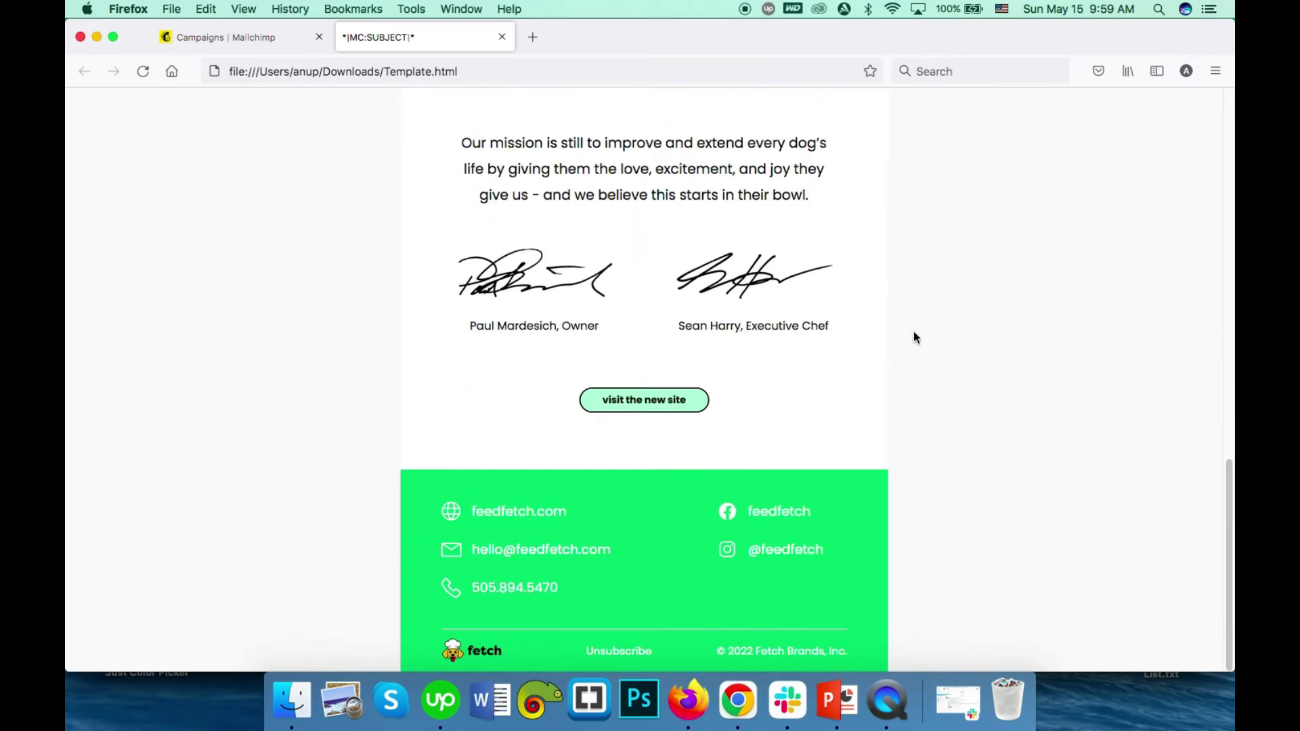
right_click(938, 237)
- Inspect the template in Responsive Design Mode narrowed to a 391 px mobile width
left_click(986, 426)
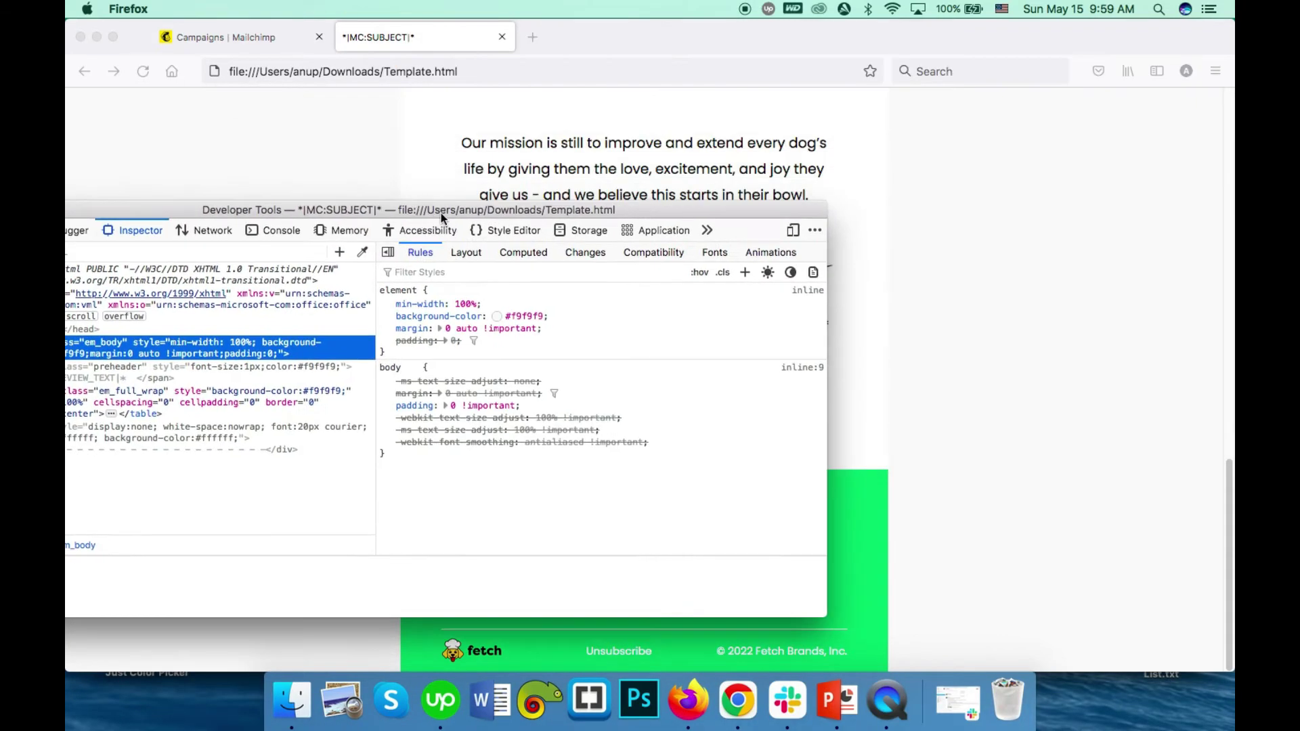
key("super+alt+m")
left_click(926, 224)
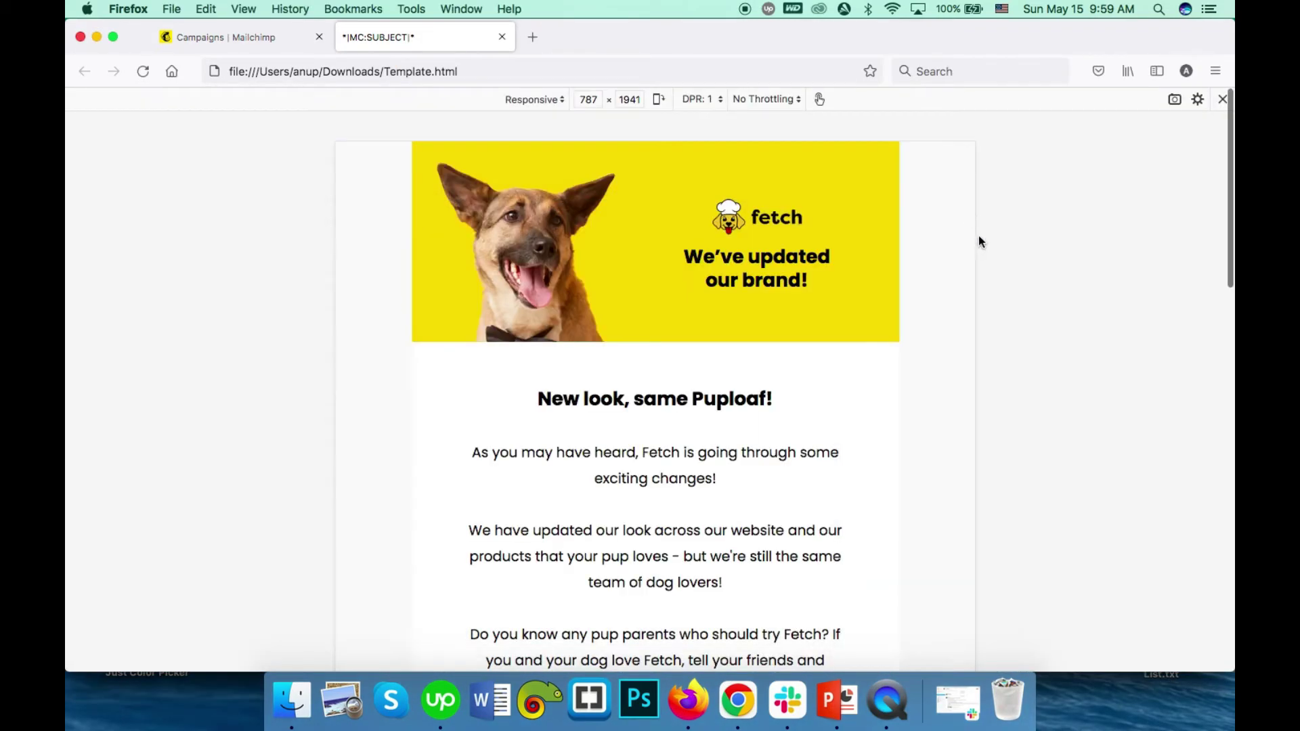
left_click_drag(978, 241, 814, 211)
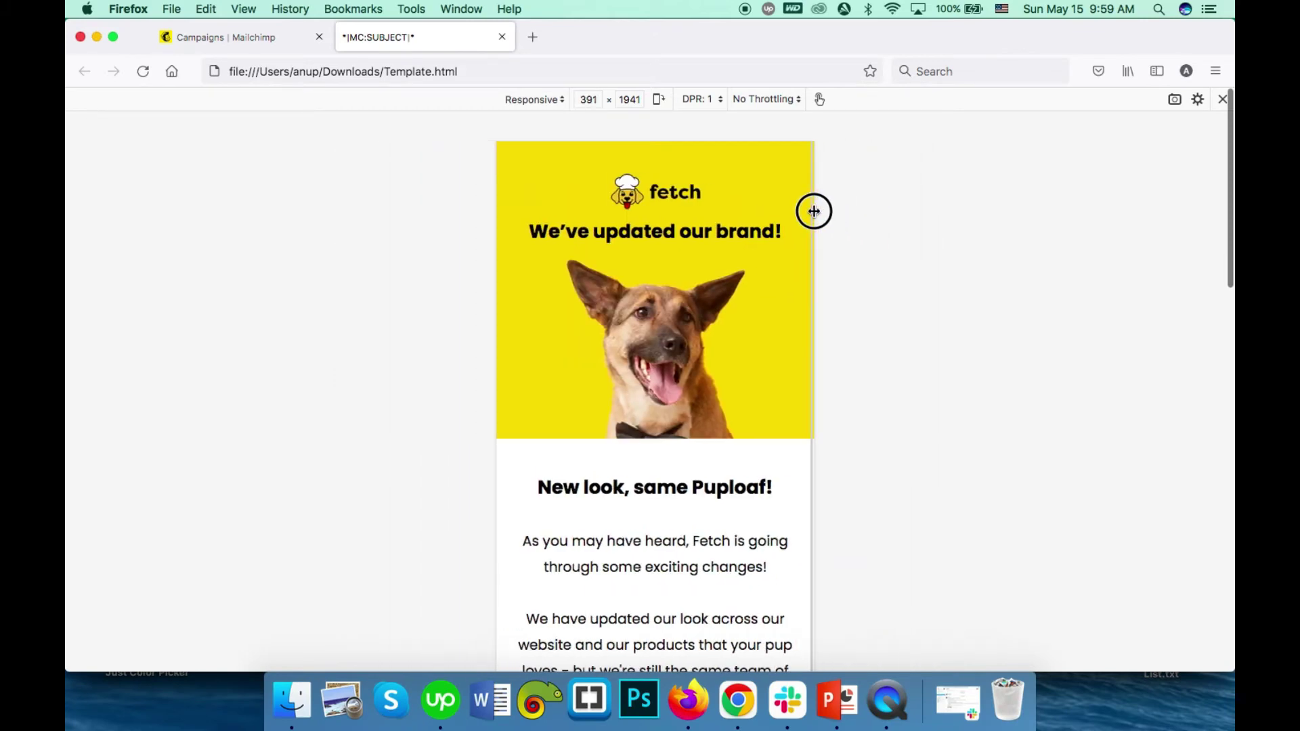
scroll(652, 366, "down", 20)
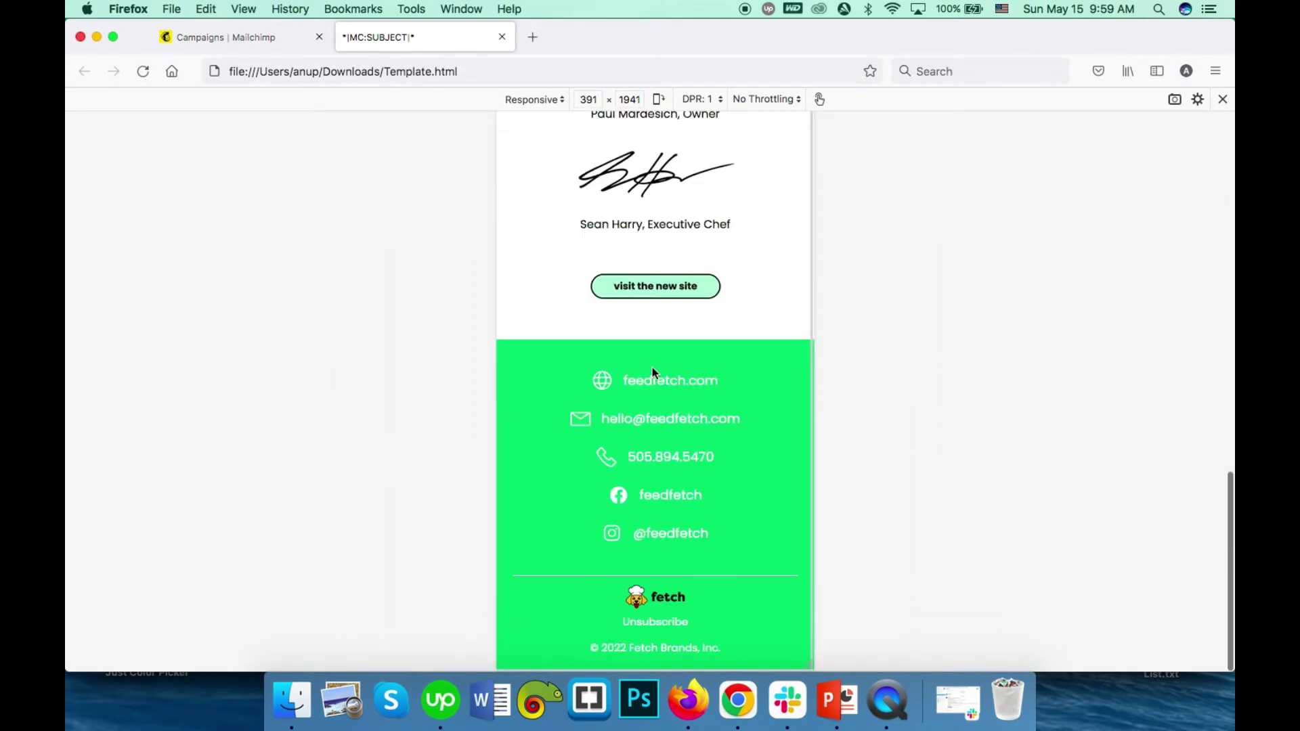
scroll(652, 367, "up", 15)
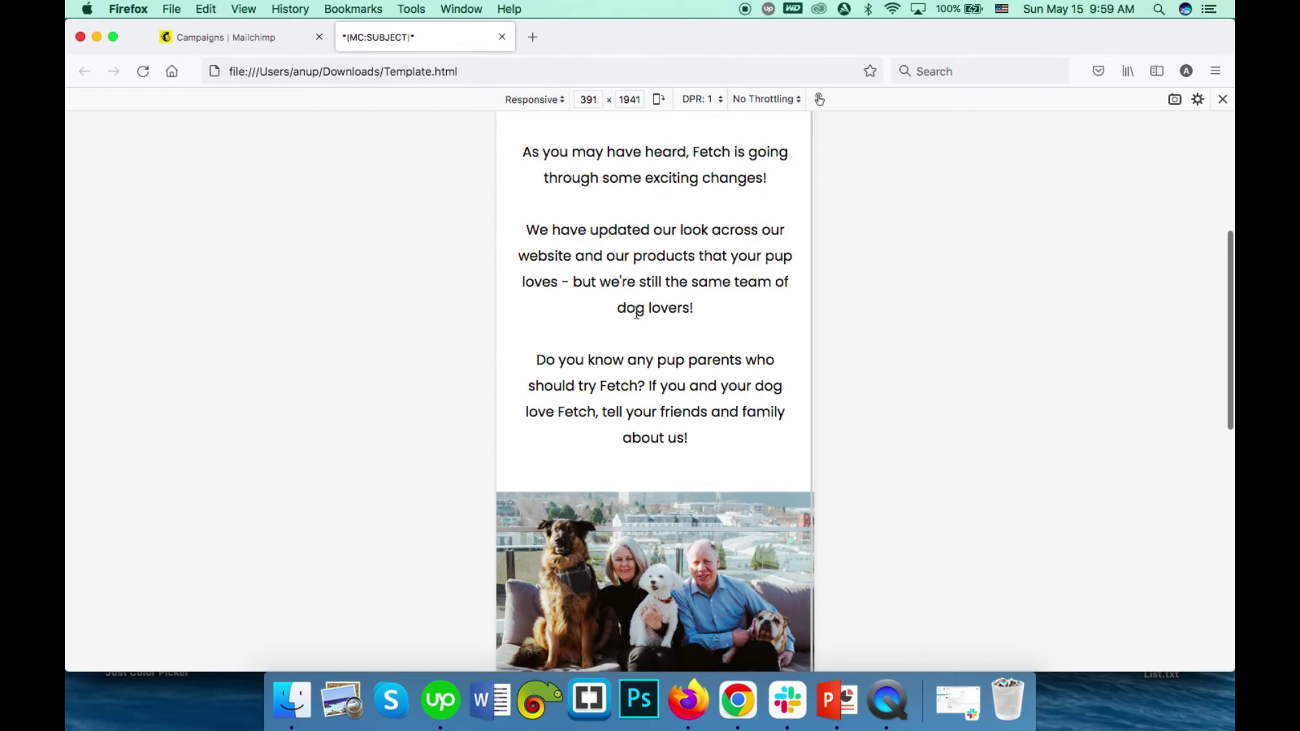
scroll(636, 312, "up", 6)
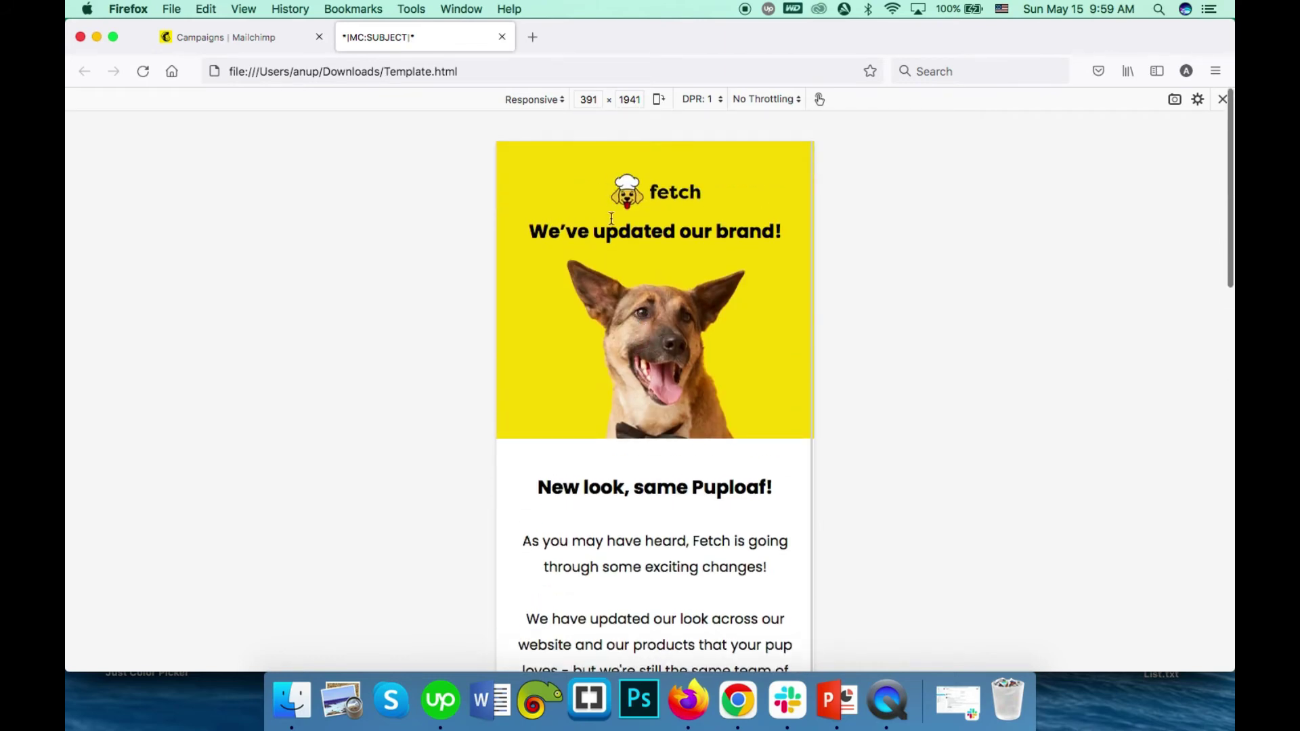
scroll(619, 245, "down", 3)
scroll(630, 305, "down", 9)
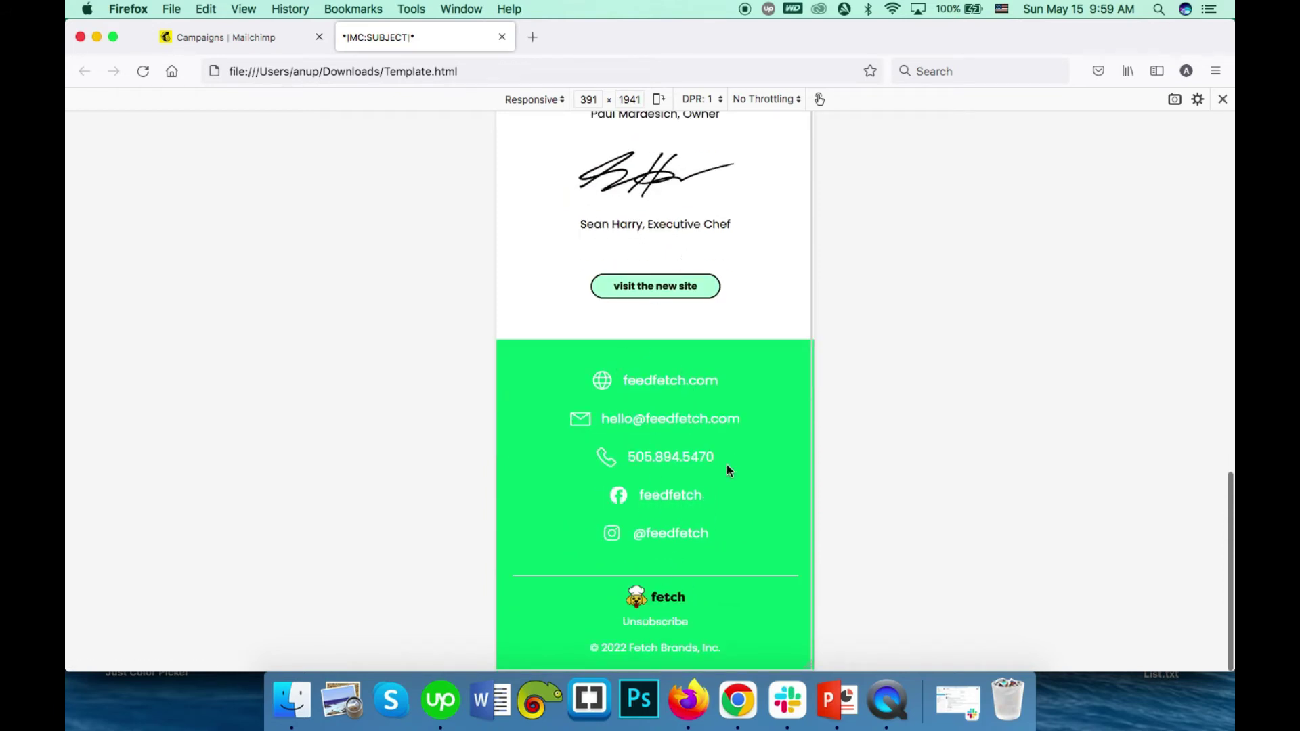
- Widen the preview back to desktop width, then narrow it from 825 to about 675 px
left_click_drag(811, 217, 987, 232)
scroll(819, 325, "up", 12)
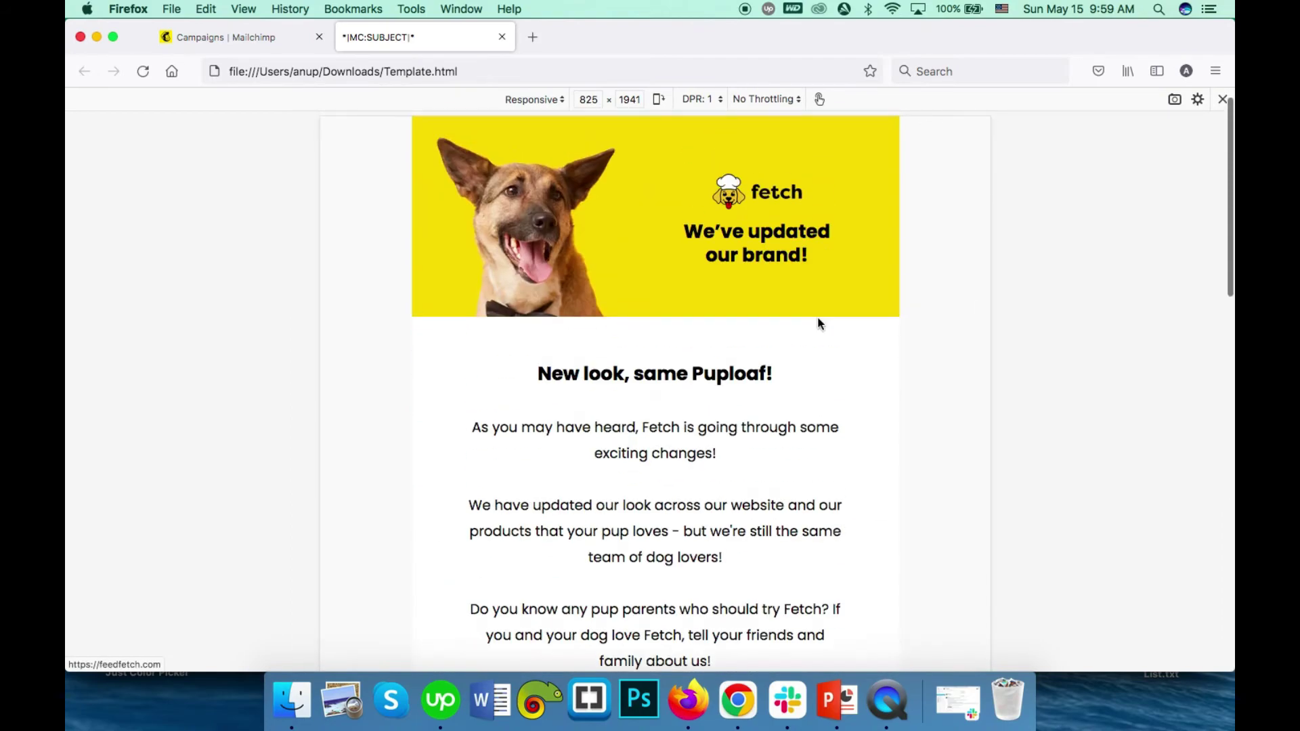
scroll(819, 325, "down", 6)
scroll(819, 325, "up", 4)
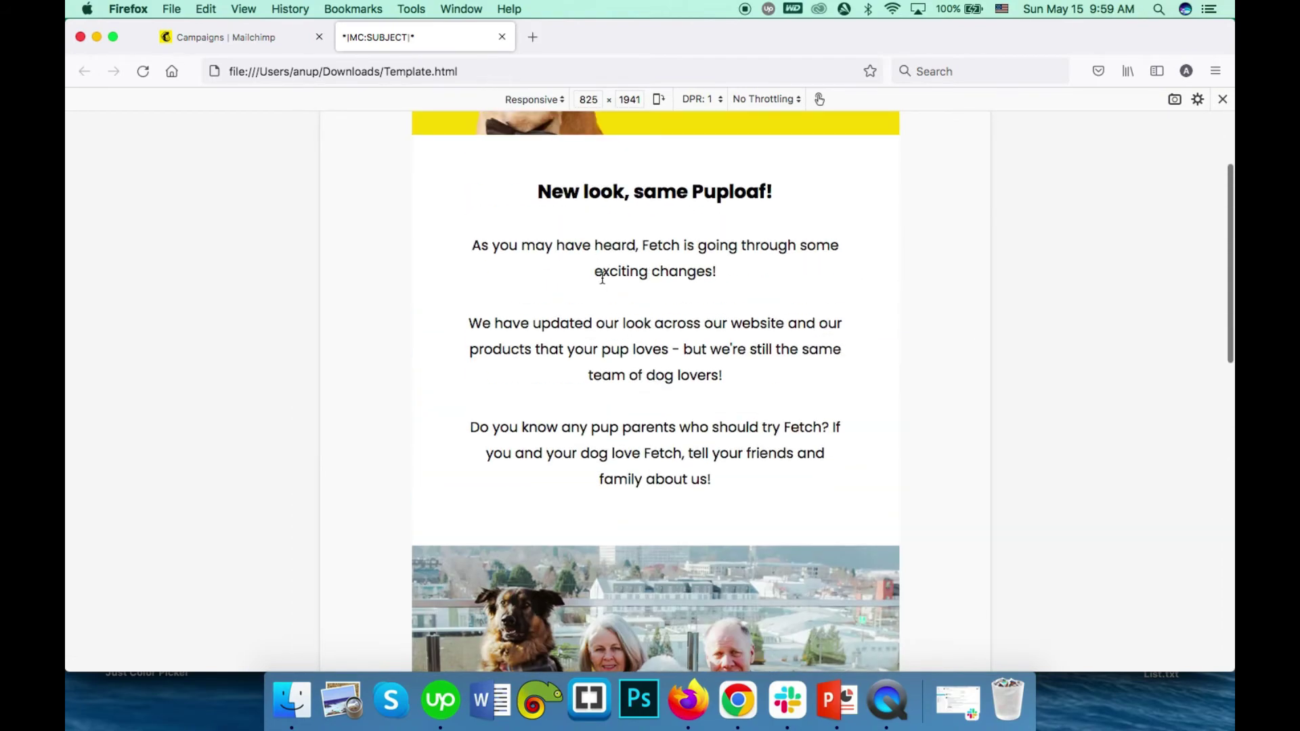
scroll(613, 342, "down", 10)
scroll(614, 345, "down", 3)
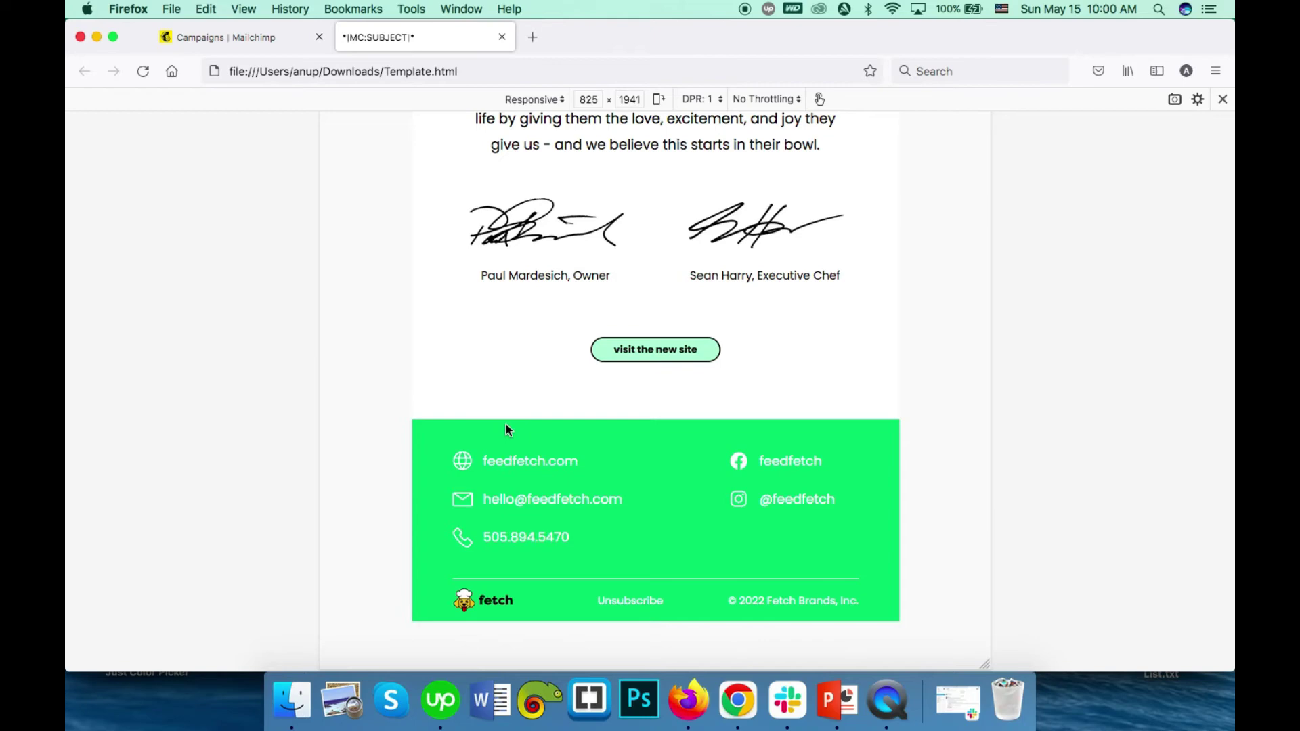
scroll(917, 340, "up", 2)
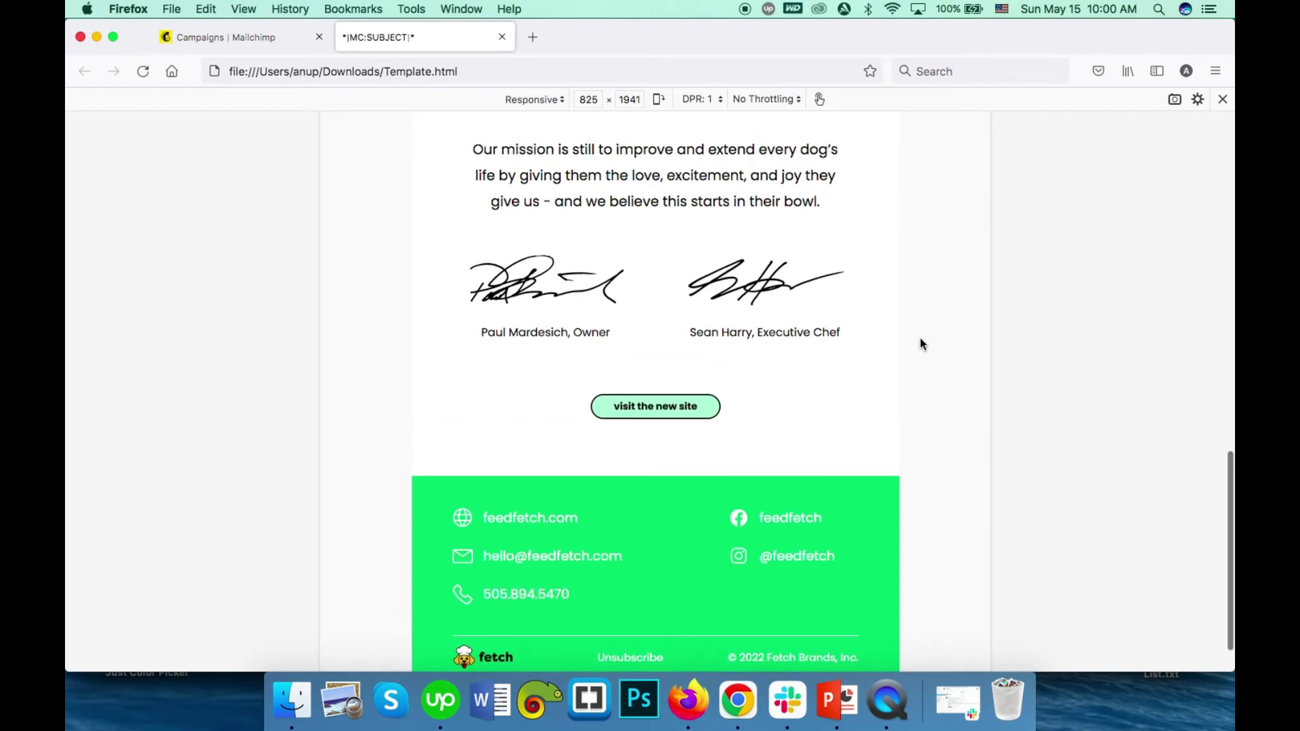
scroll(922, 345, "up", 10)
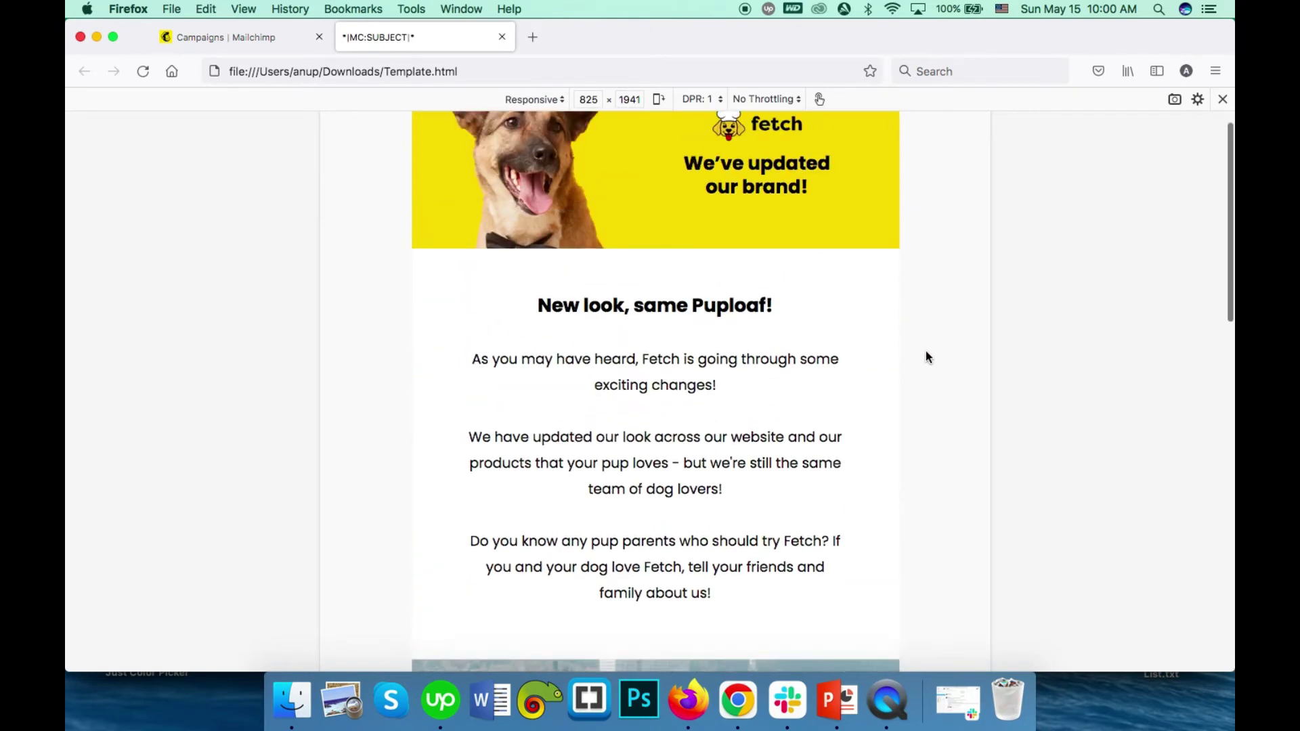
scroll(926, 356, "up", 3)
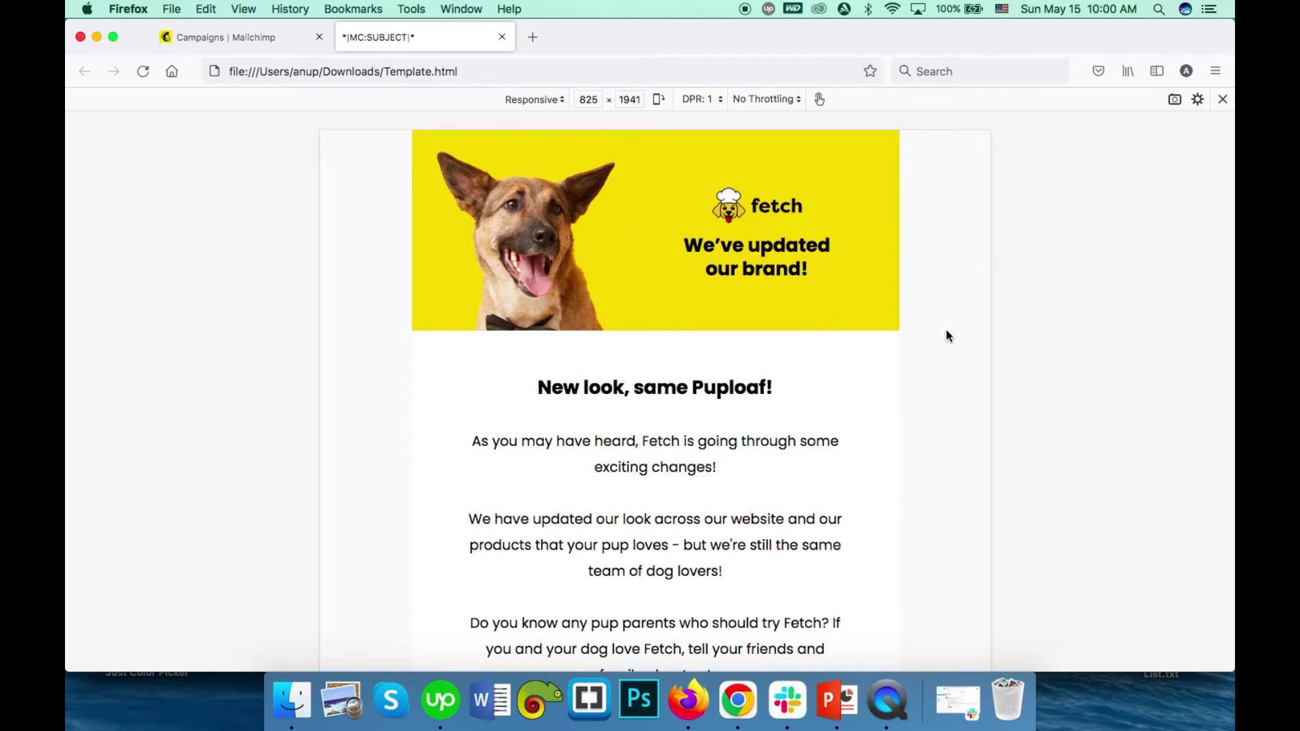
left_click_drag(989, 283, 929, 293)
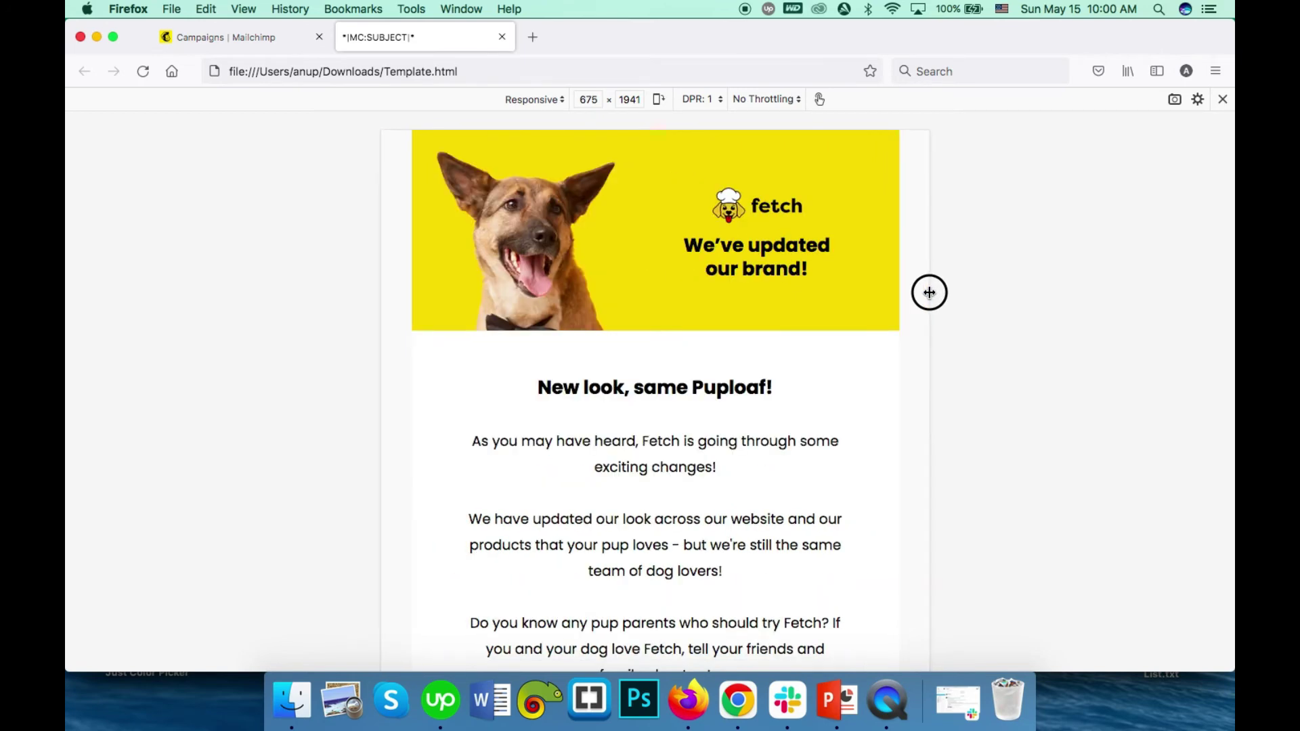
scroll(807, 337, "down", 5)
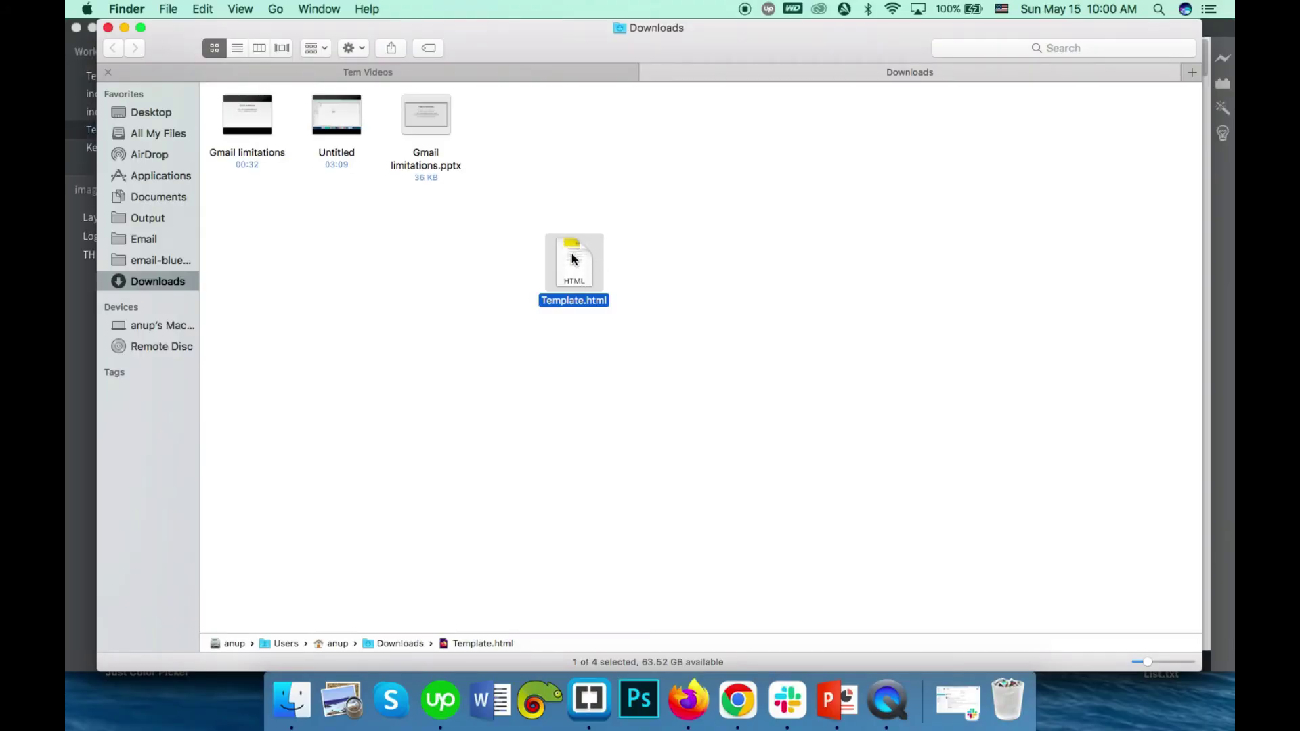
- Open Template.html in Brackets from Finder
right_click(572, 259)
mouse_move(756, 287)
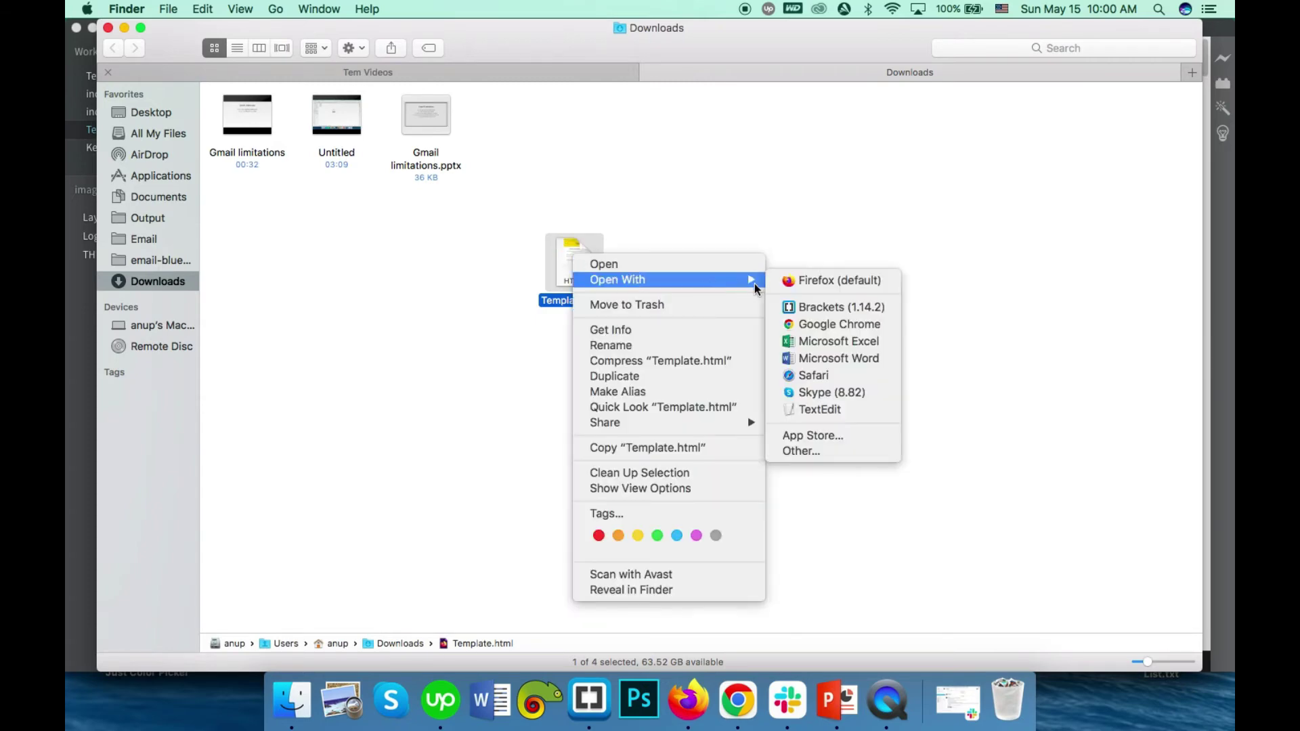
left_click(797, 306)
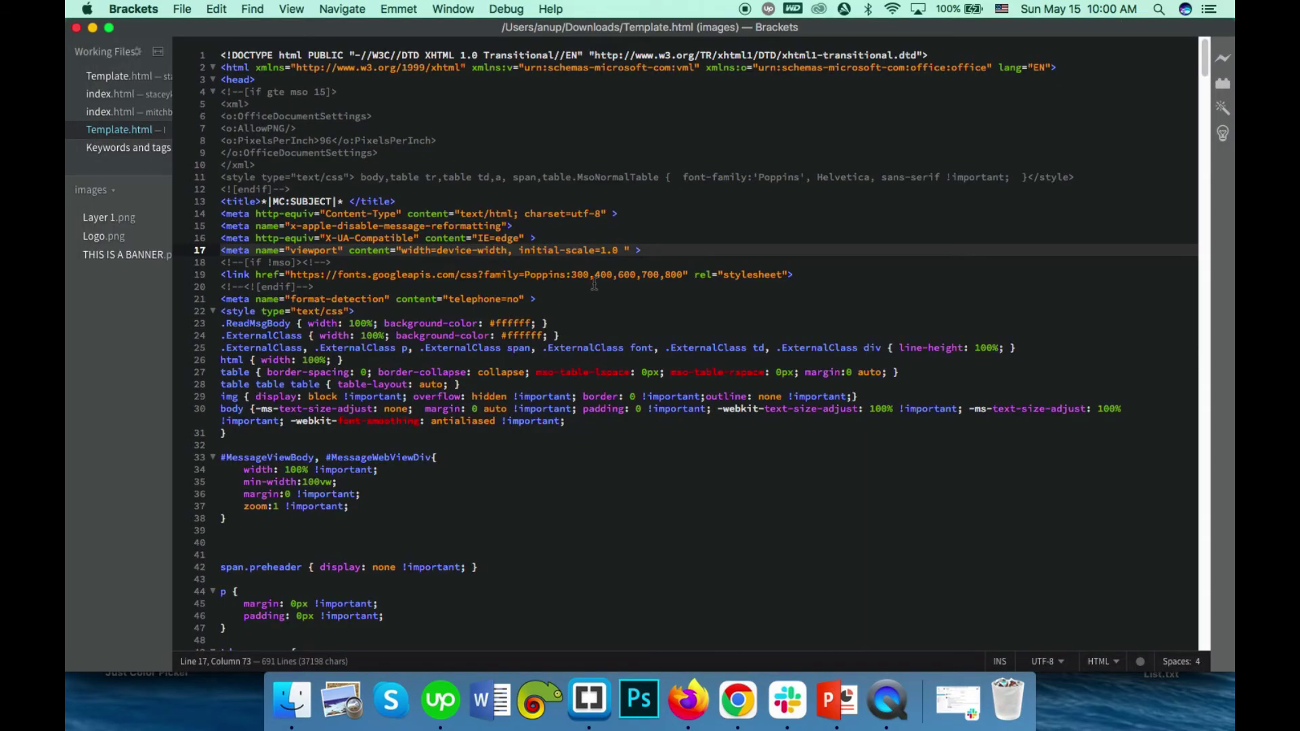
scroll(593, 285, "down", 10)
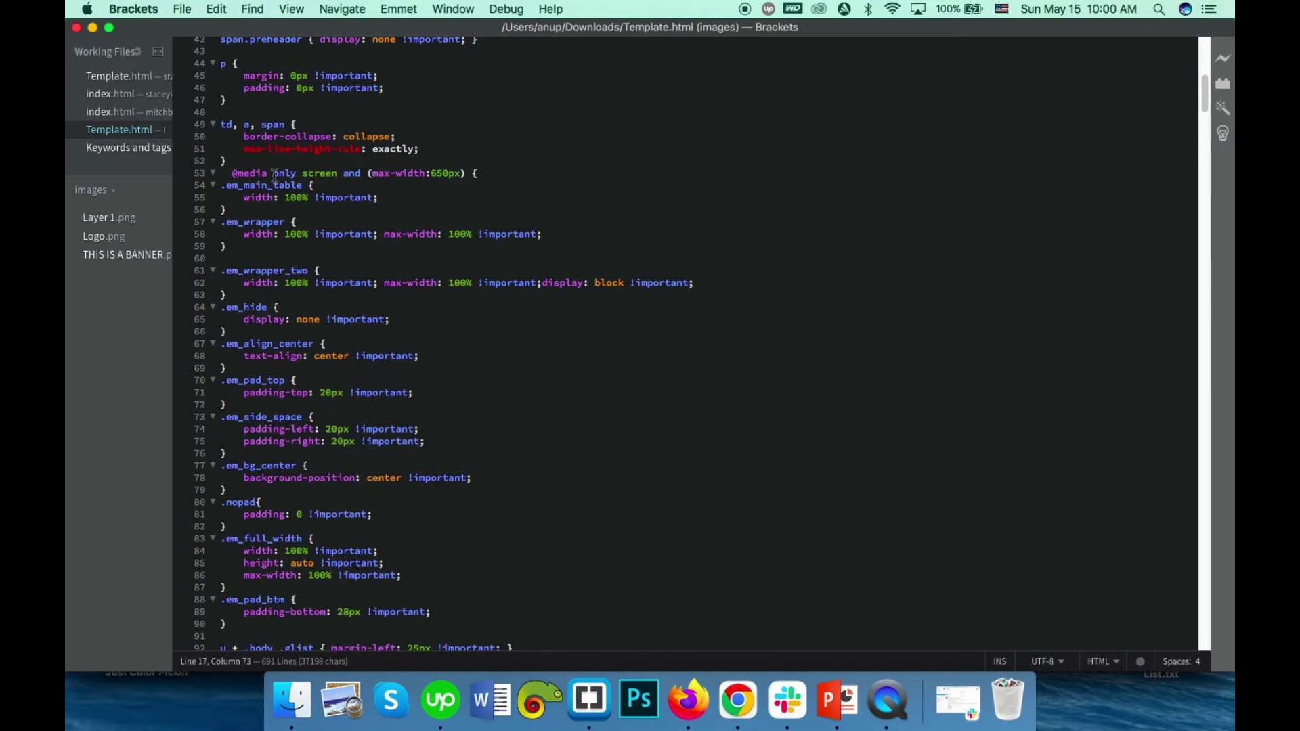
left_click(230, 174)
scroll(234, 177, "down", 12)
scroll(247, 298, "up", 4)
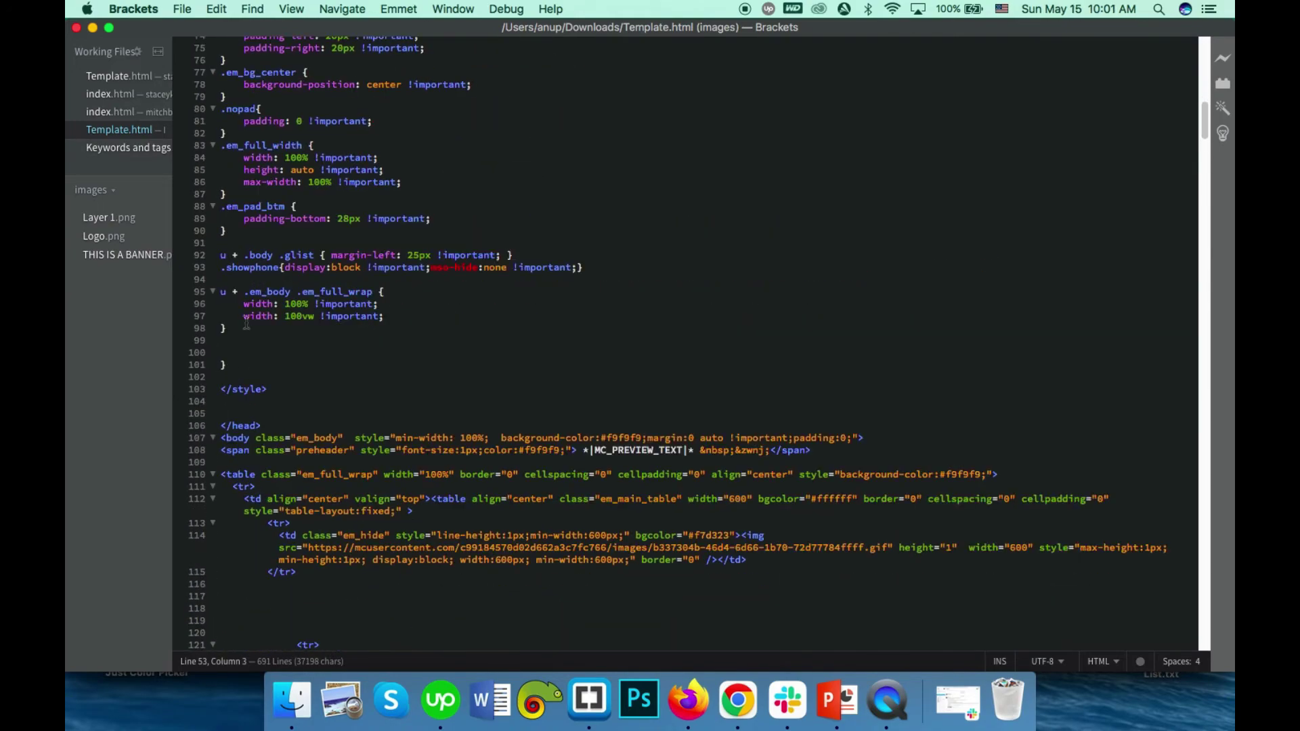
left_click(244, 372, "shift")
scroll(257, 352, "up", 10)
scroll(261, 343, "up", 8)
scroll(261, 343, "down", 20)
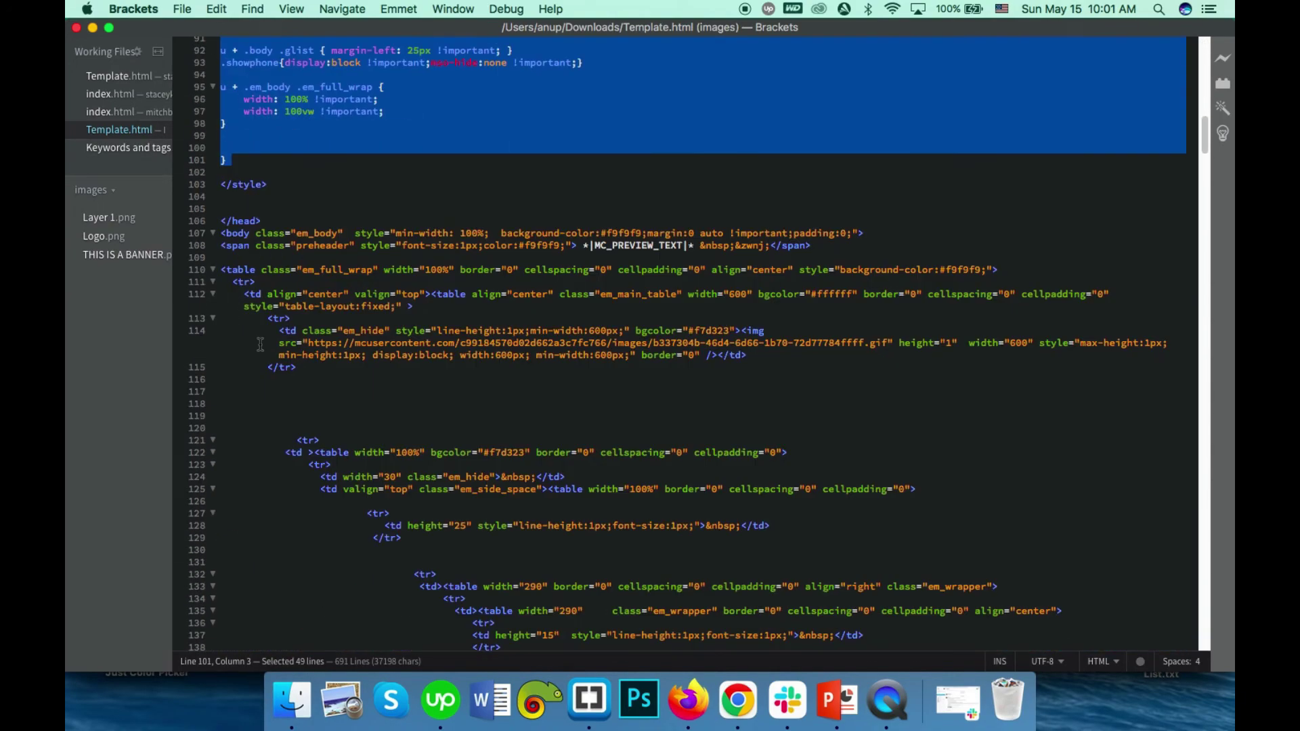
scroll(261, 343, "up", 8)
scroll(260, 345, "up", 3)
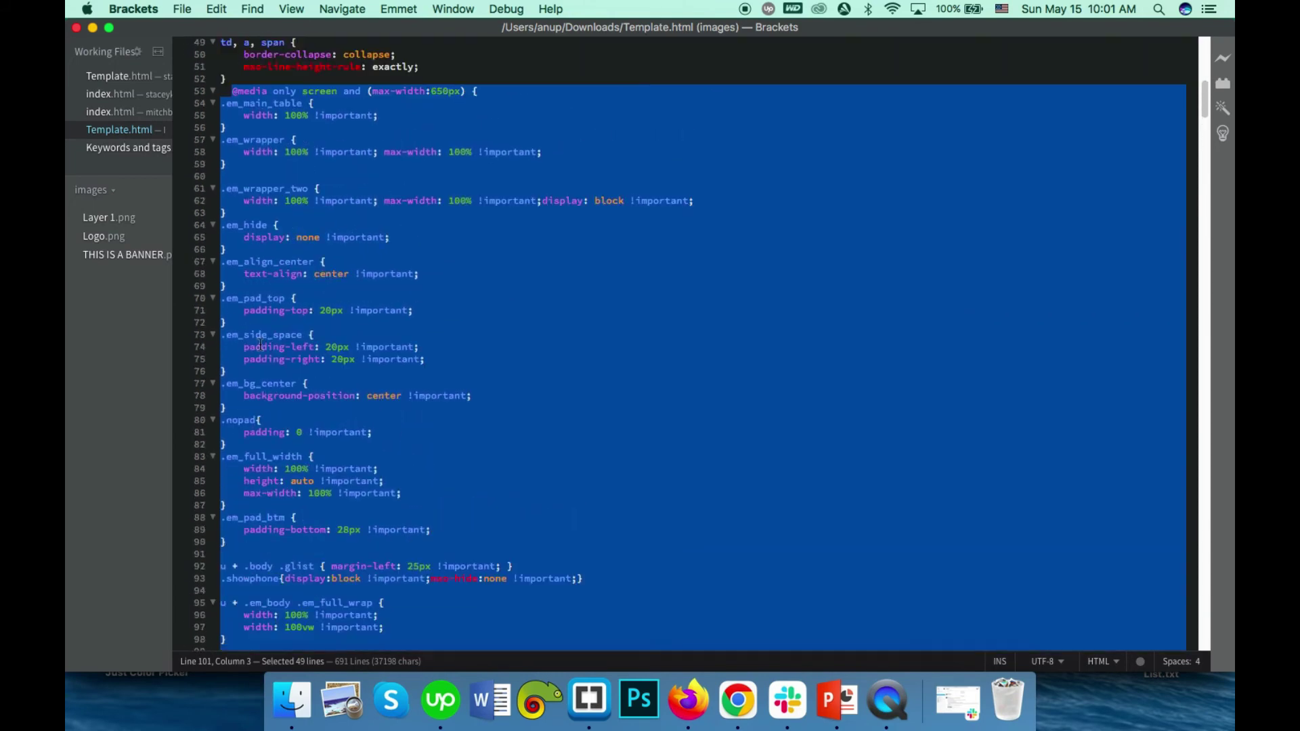
scroll(365, 507, "up", 7)
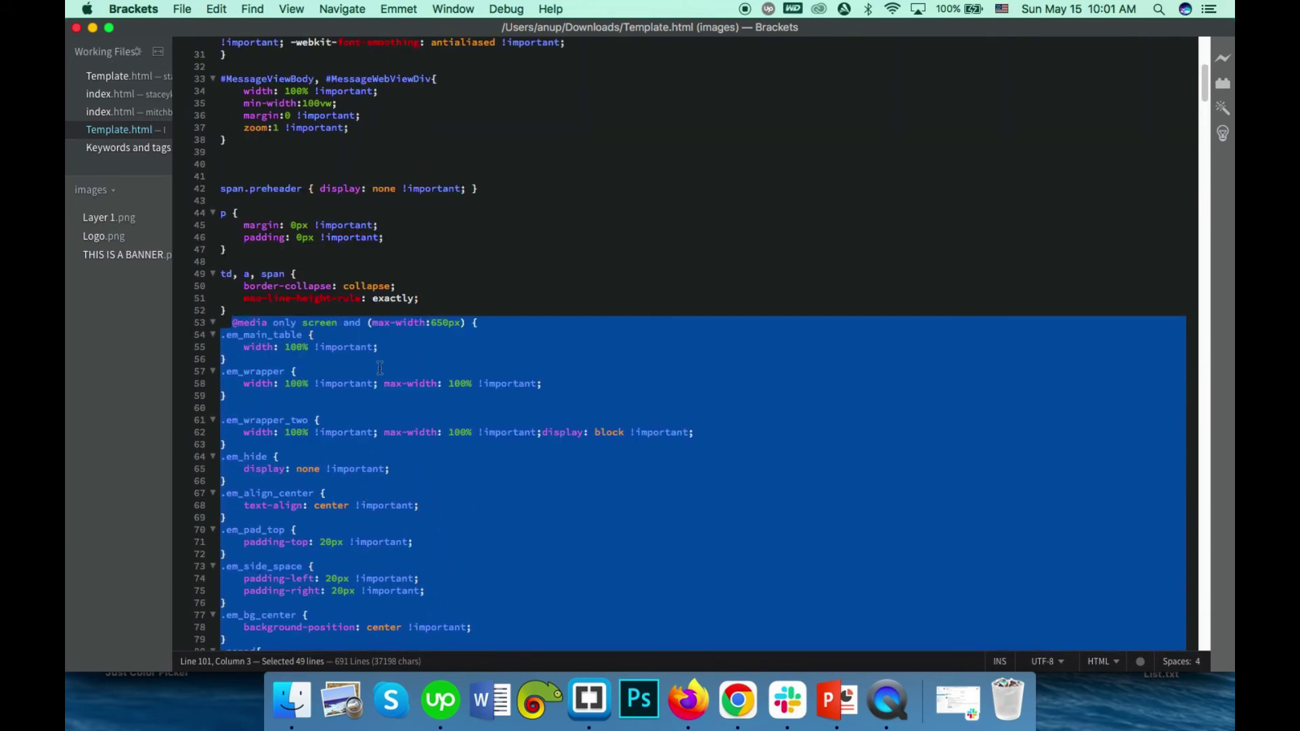
scroll(396, 396, "up", 1)
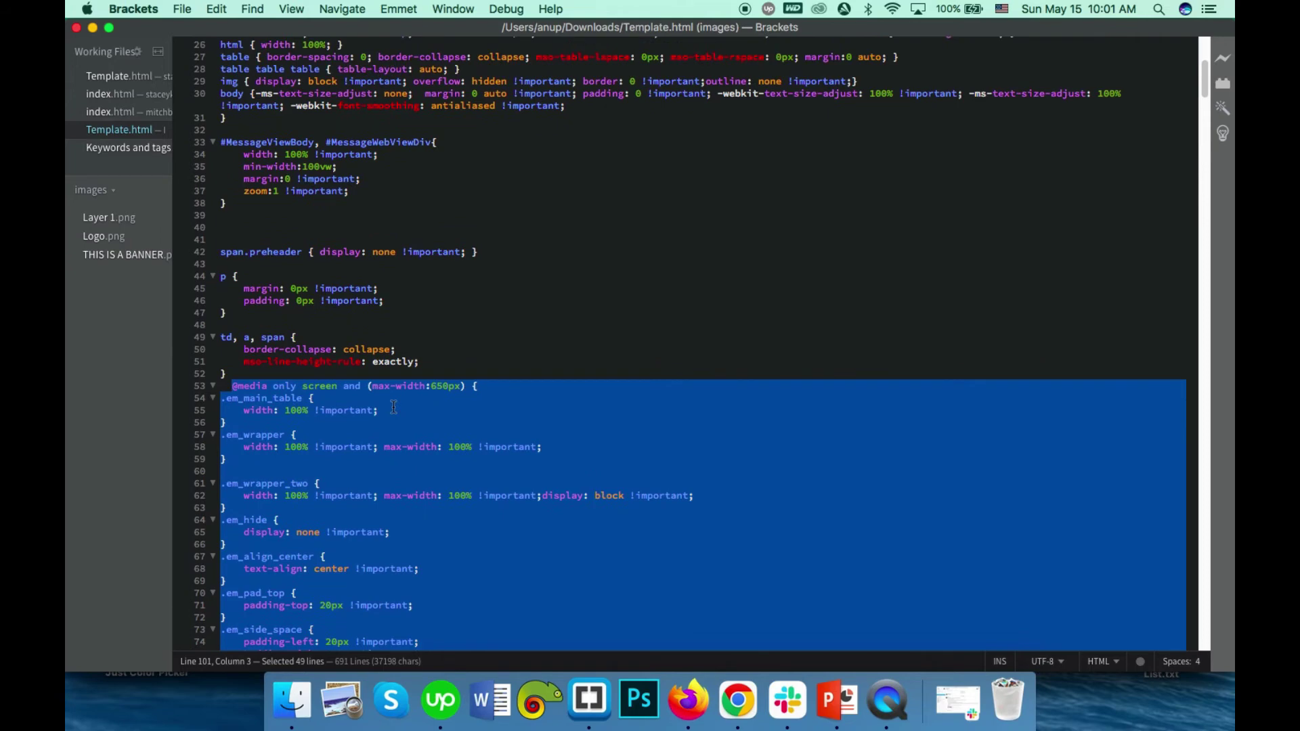
scroll(394, 403, "down", 2)
scroll(394, 410, "down", 4)
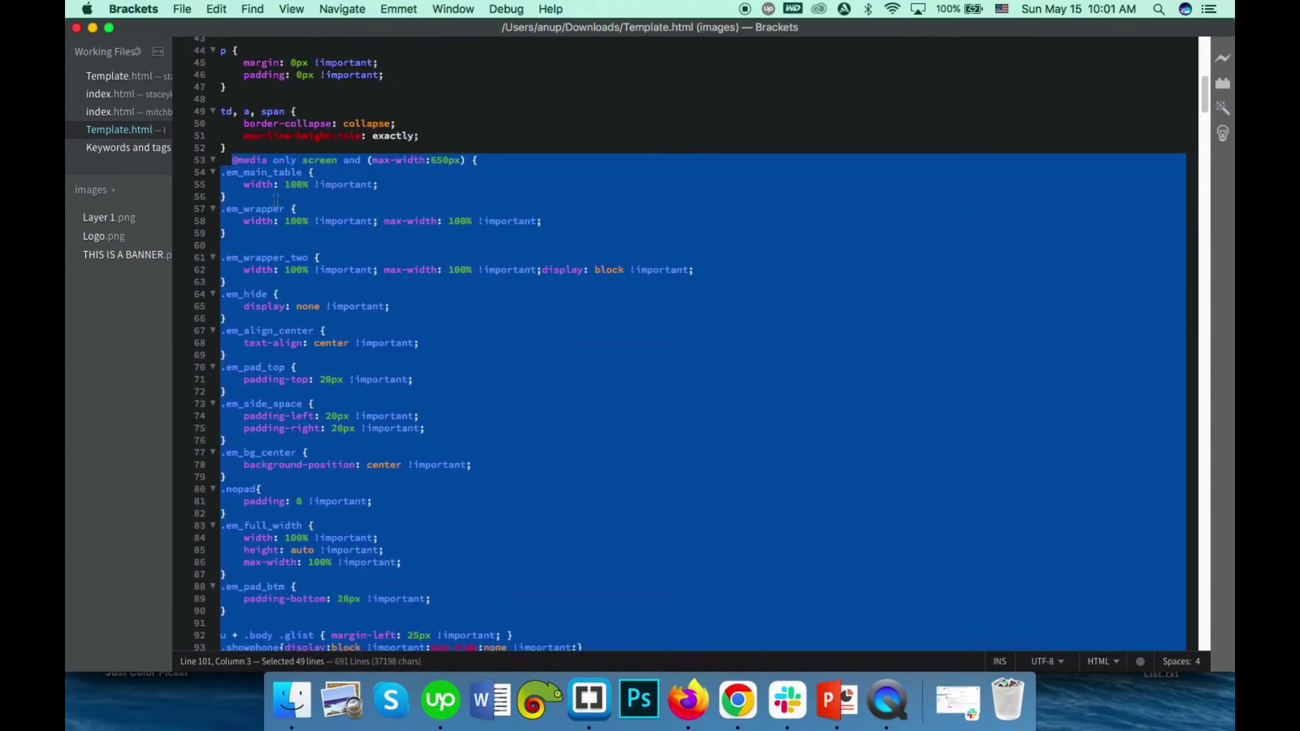
scroll(254, 245, "down", 9)
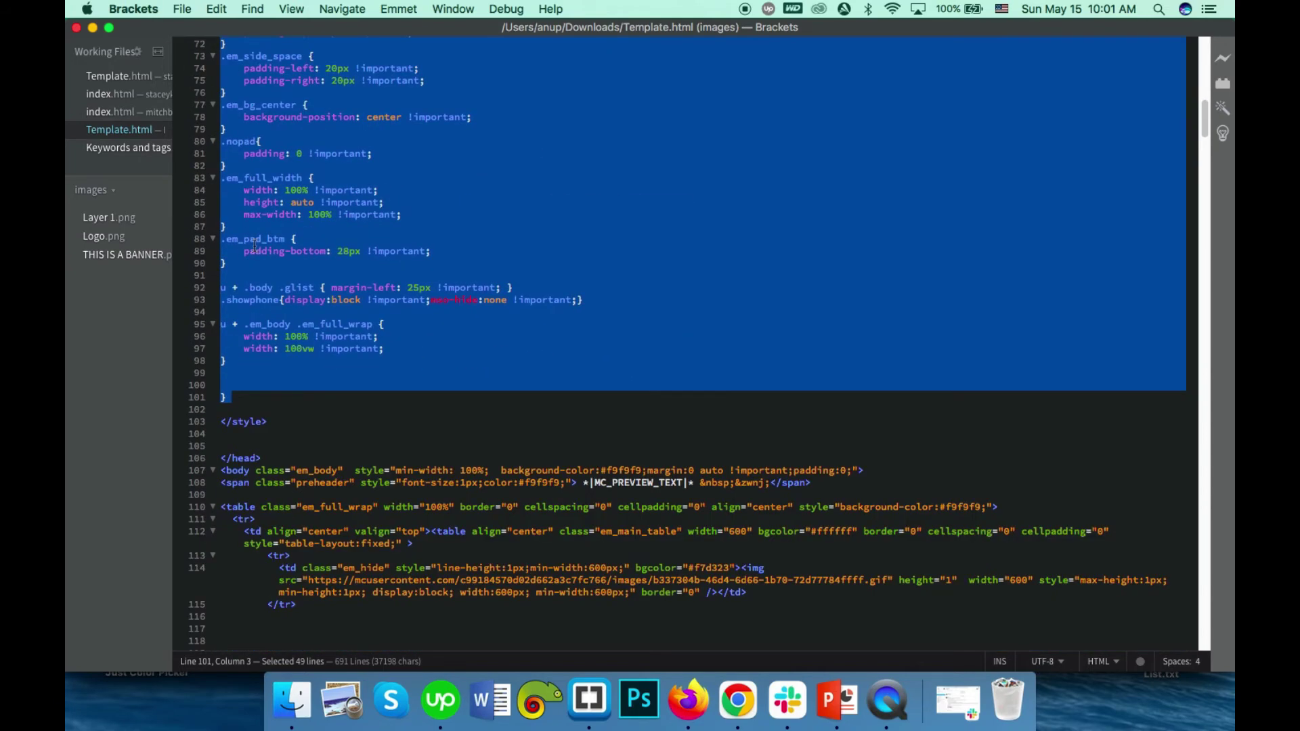
scroll(307, 307, "up", 1)
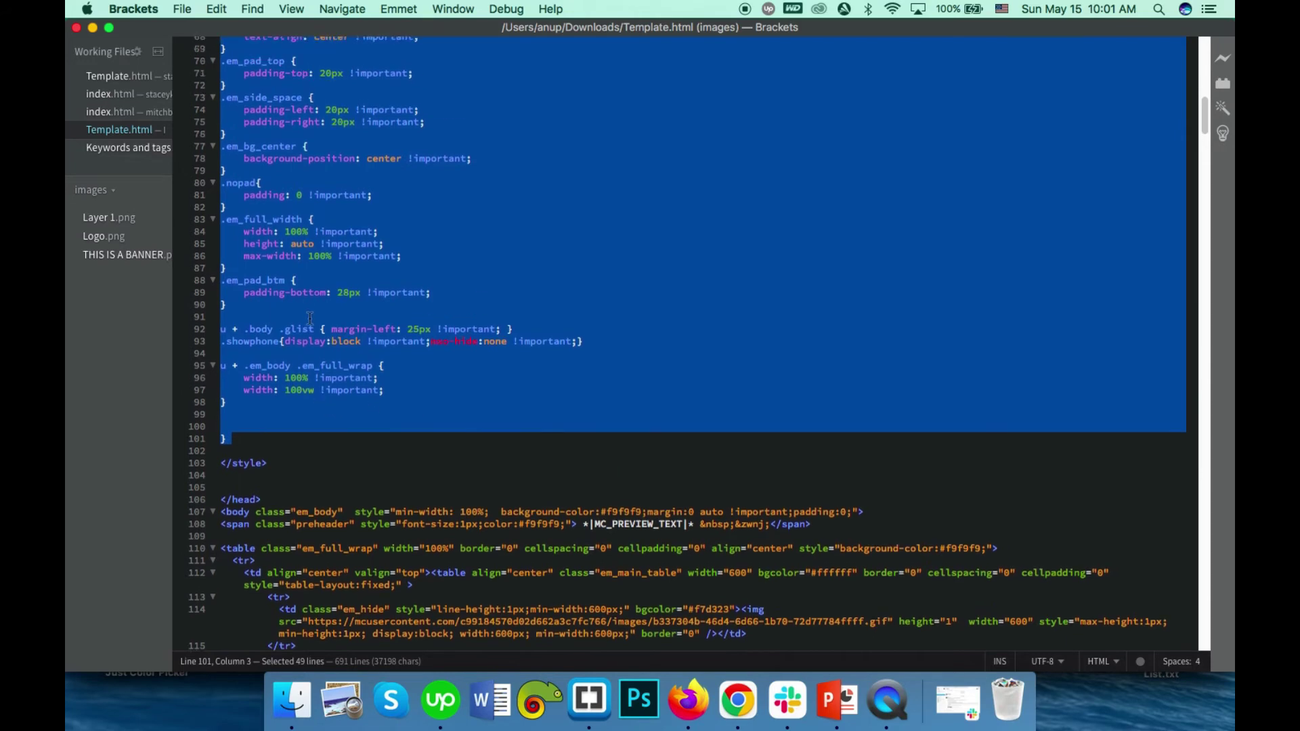
scroll(307, 306, "up", 8)
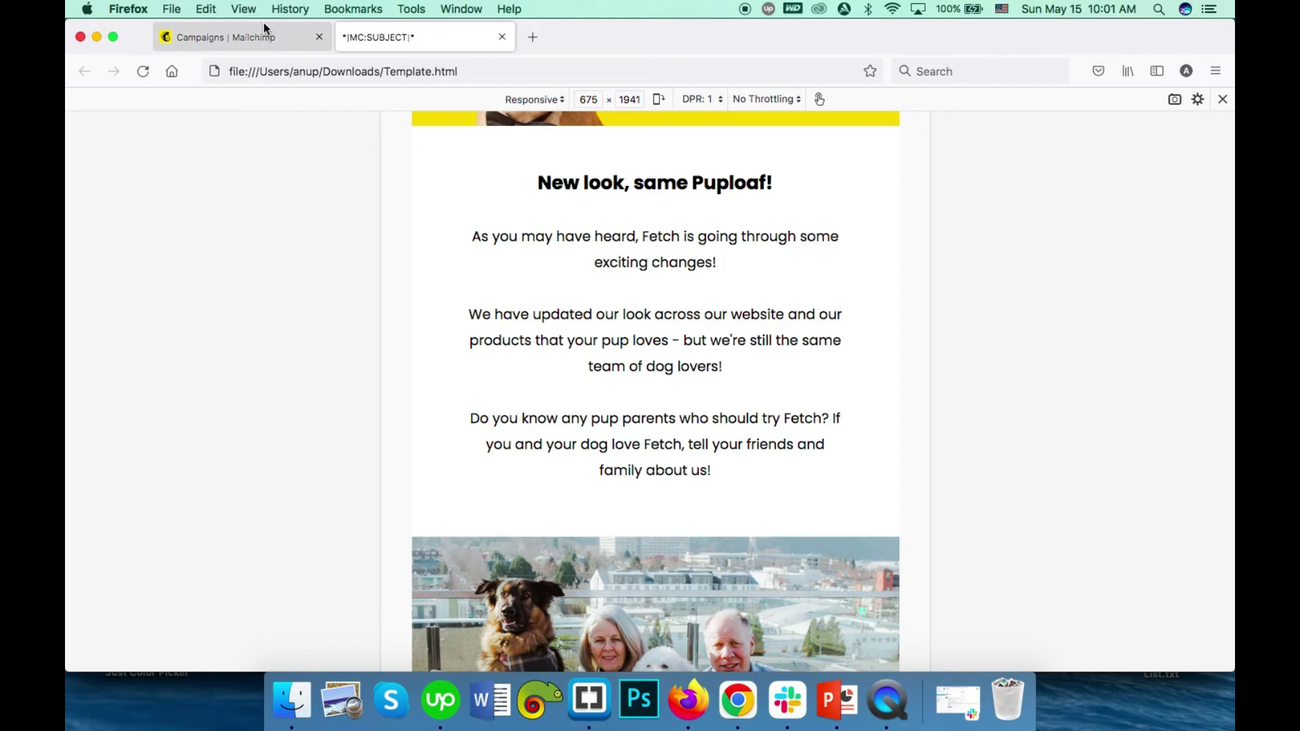
- Open the March 9 'Experts At Installing Expansion Joints' campaign report and scroll through it
left_click(262, 27)
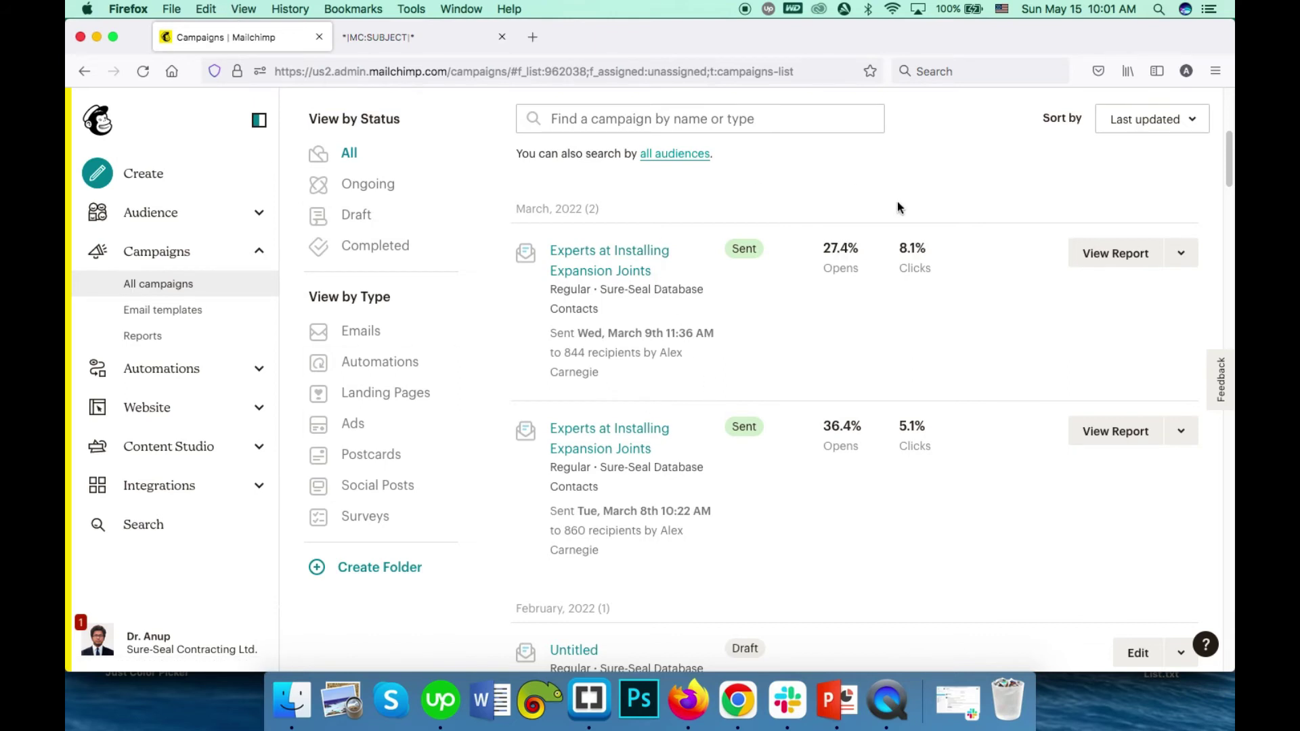
left_click(1117, 255)
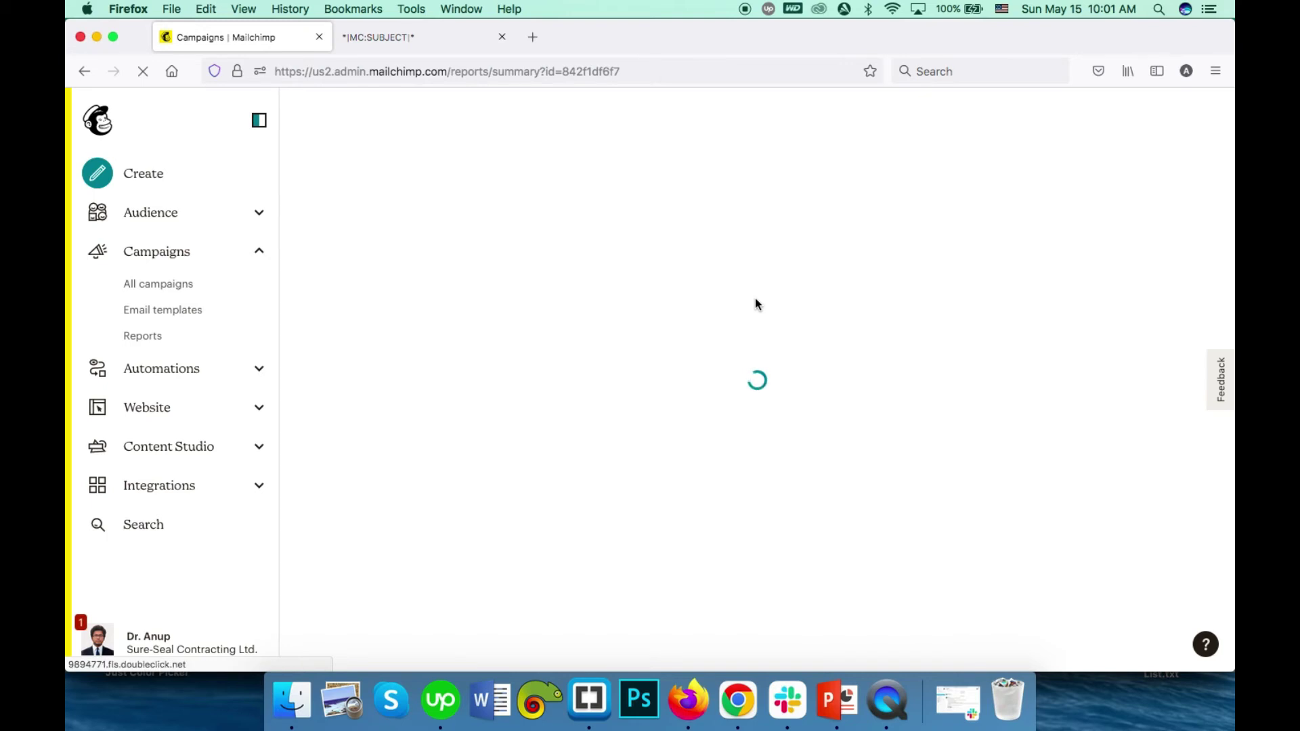
scroll(593, 330, "down", 3)
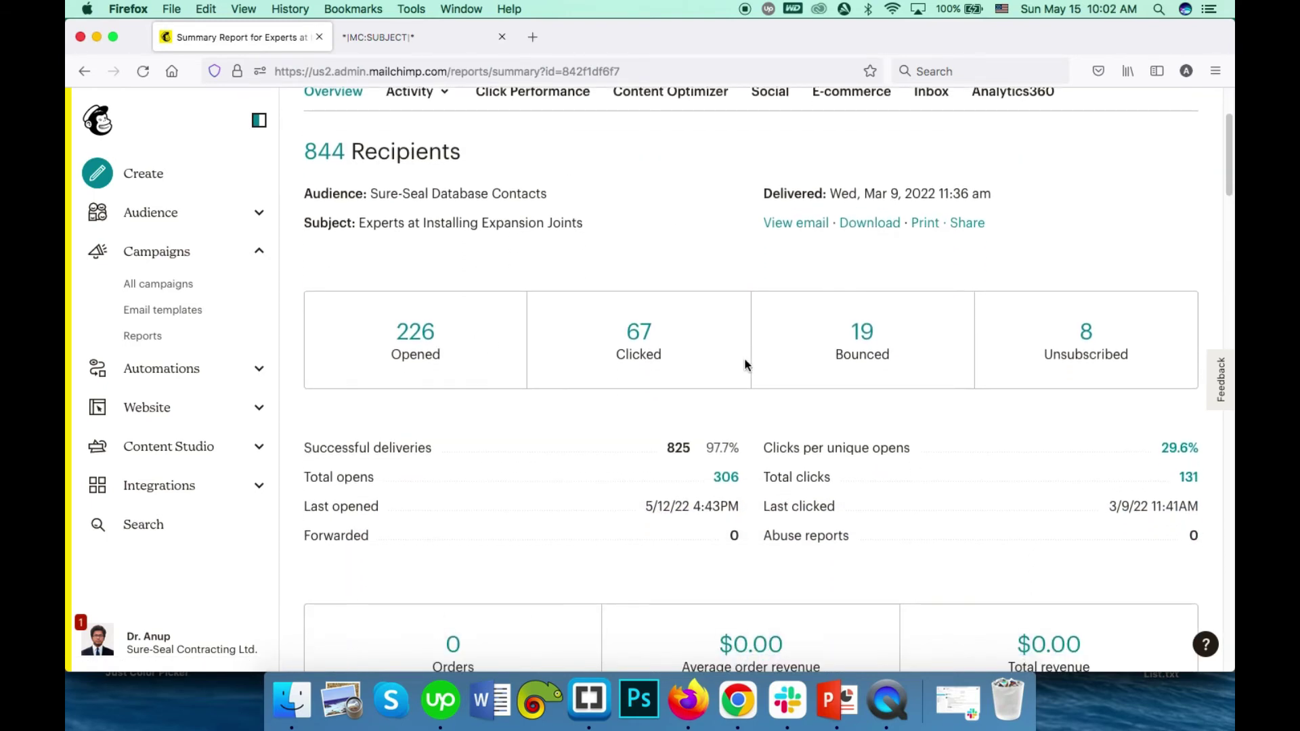
scroll(745, 366, "down", 5)
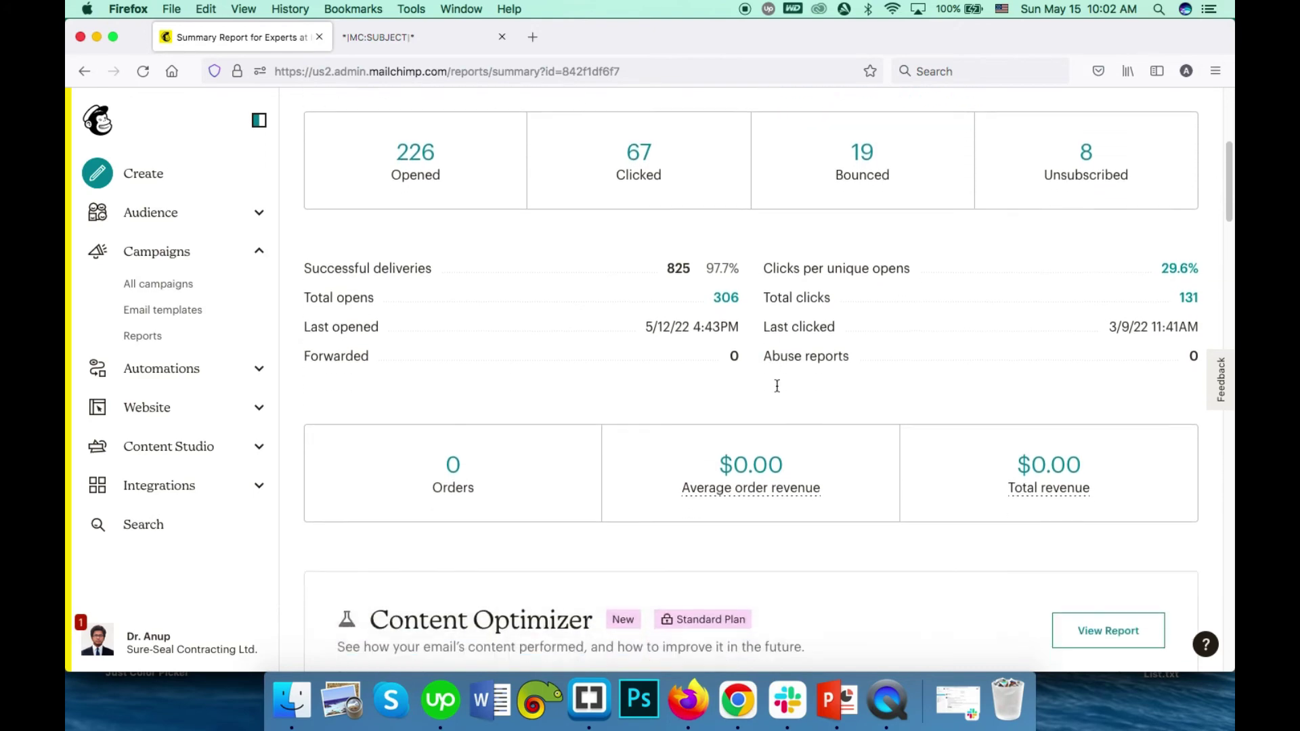
scroll(776, 386, "down", 2)
scroll(812, 494, "down", 8)
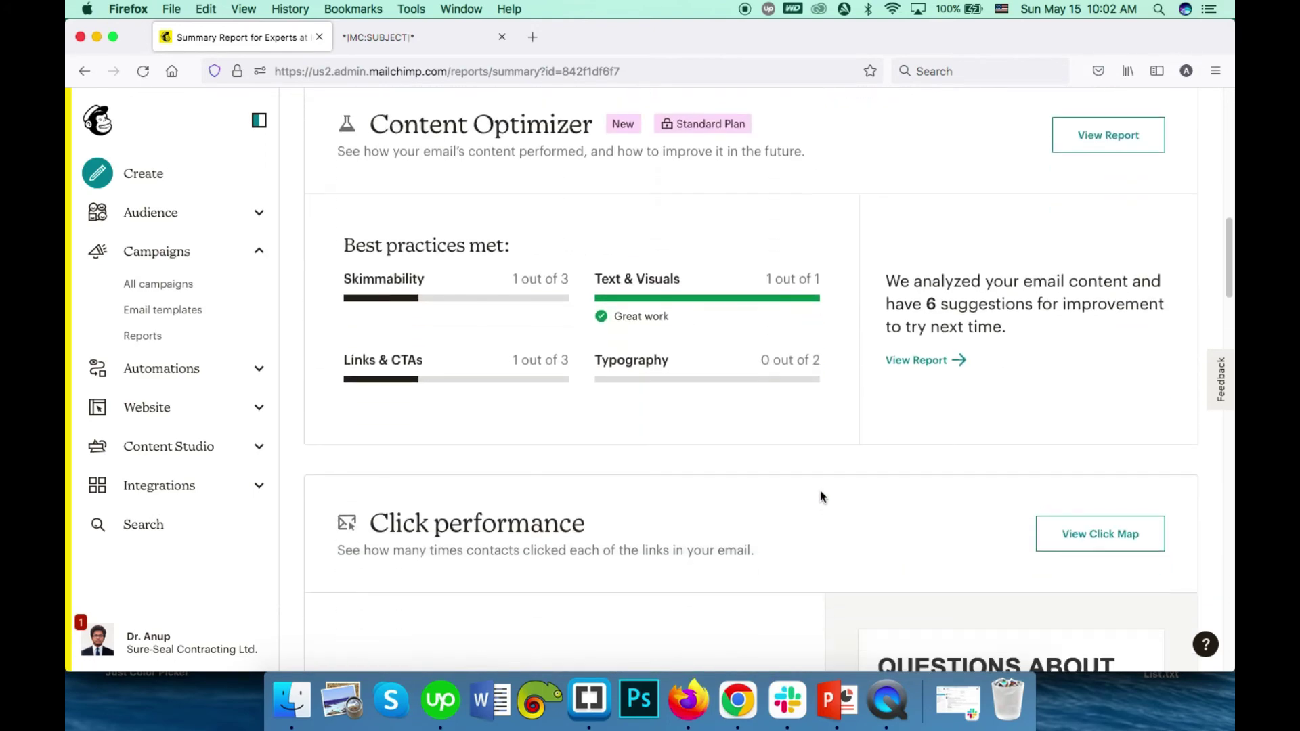
scroll(820, 494, "down", 15)
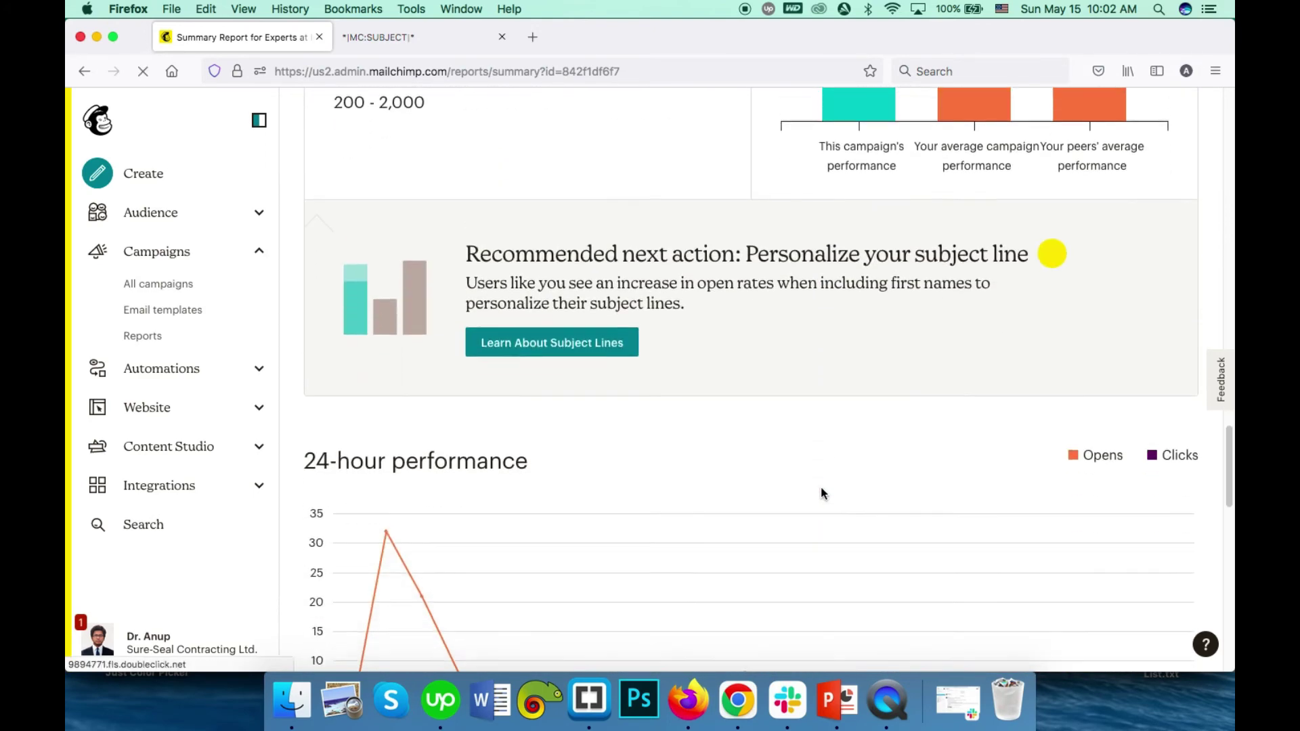
scroll(820, 486, "up", 5)
scroll(815, 245, "down", 8)
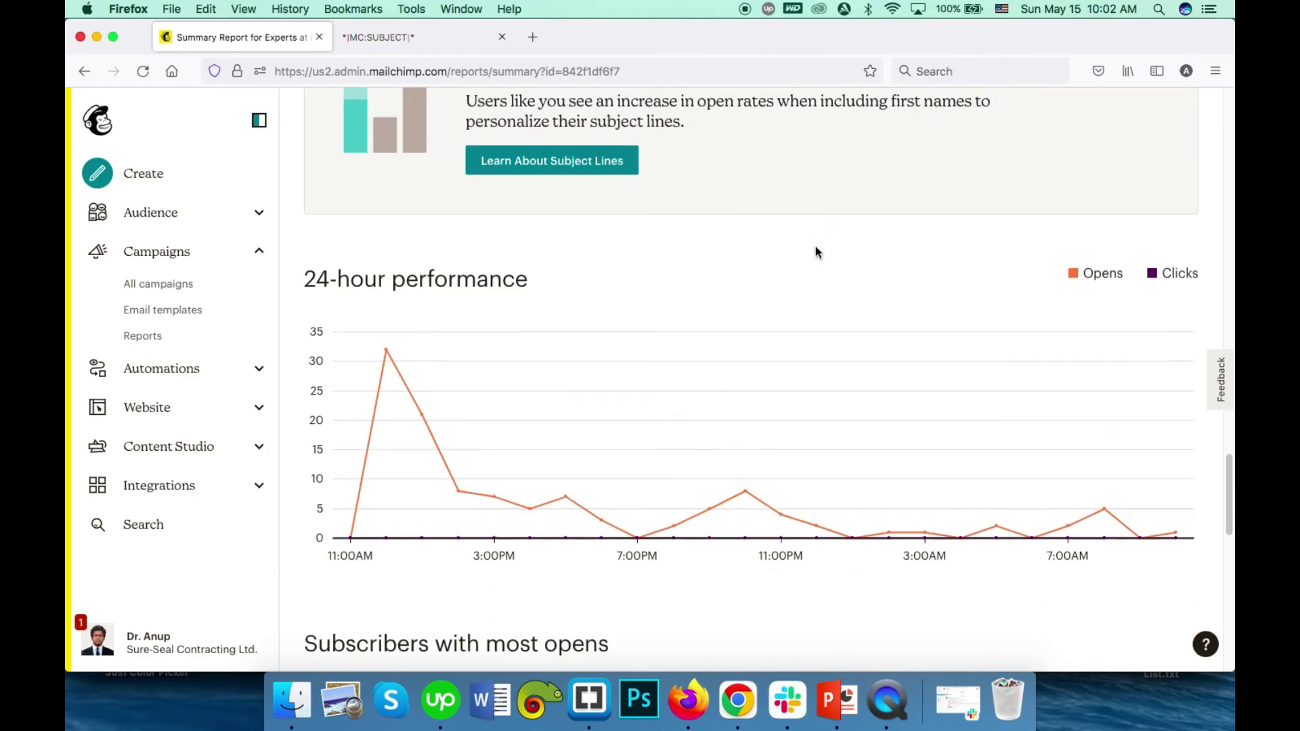
scroll(815, 249, "up", 10)
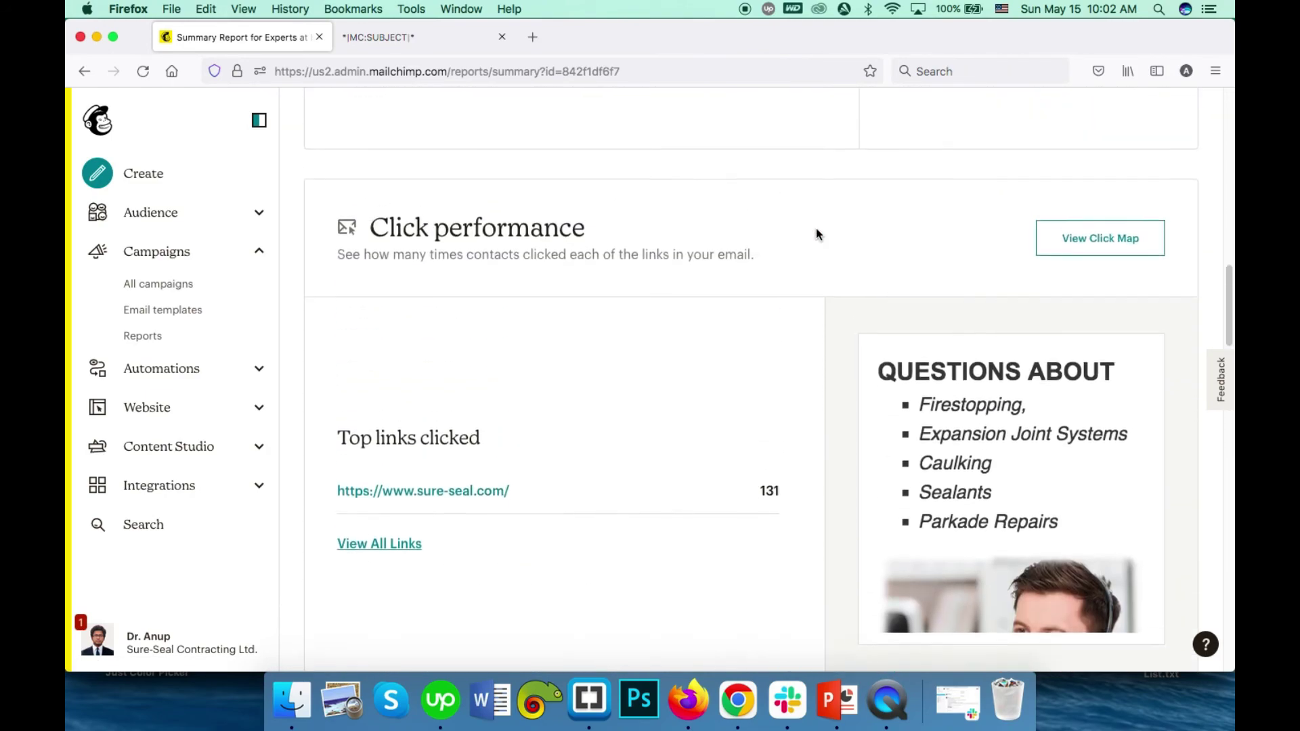
scroll(816, 229, "up", 10)
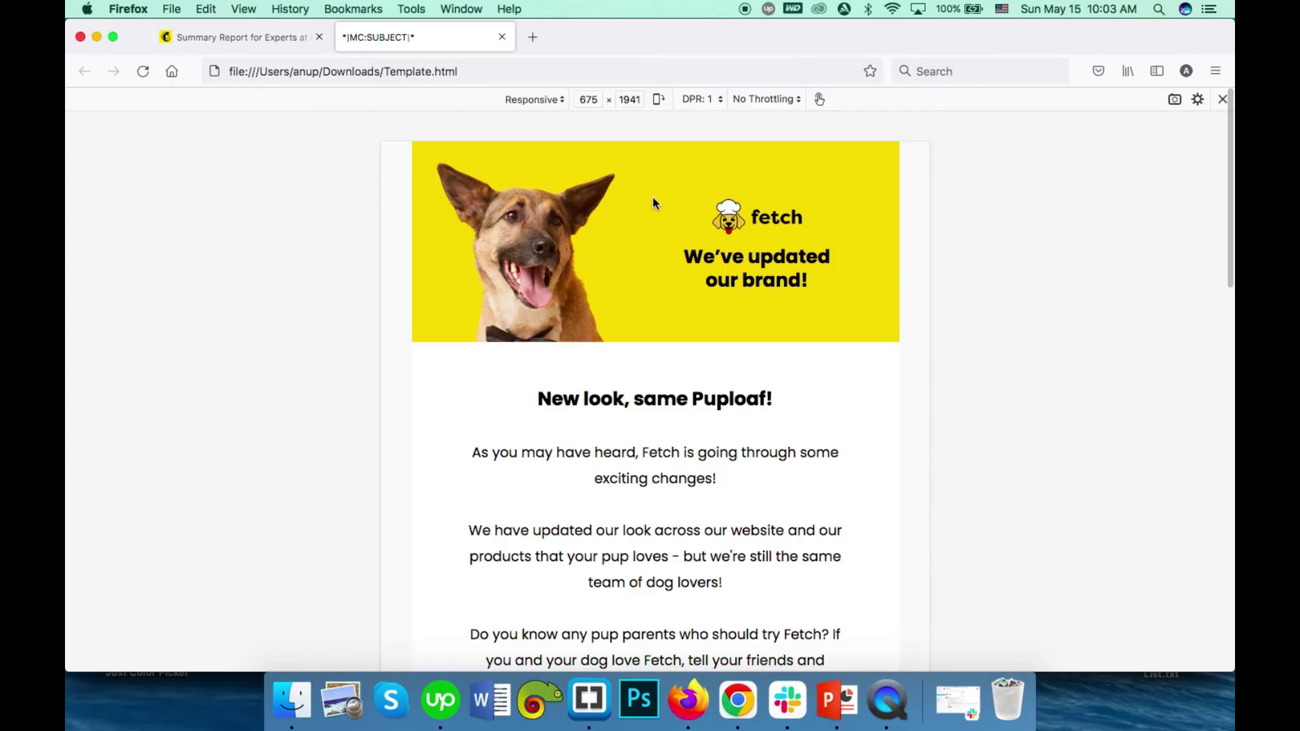
- Narrow the email preview to a 389 px mobile width and inspect the heading
scroll(716, 240, "down", 12)
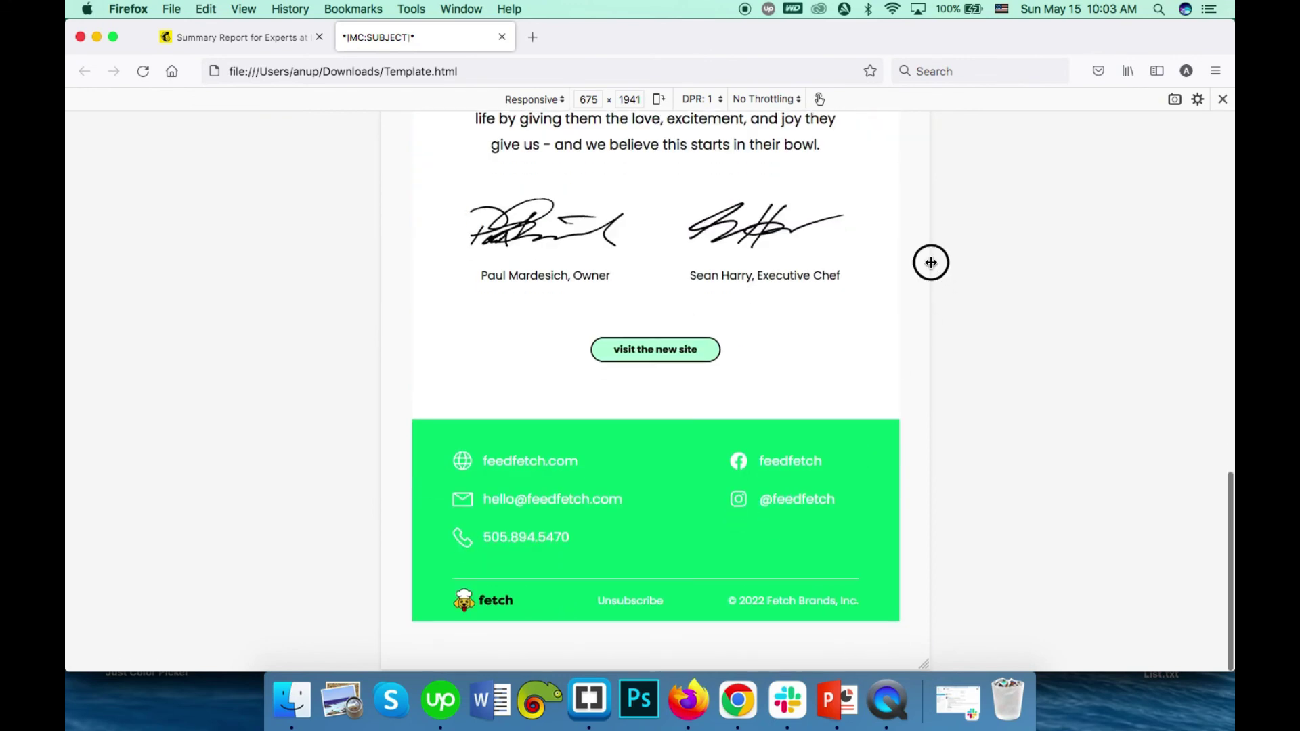
left_click_drag(932, 261, 814, 235)
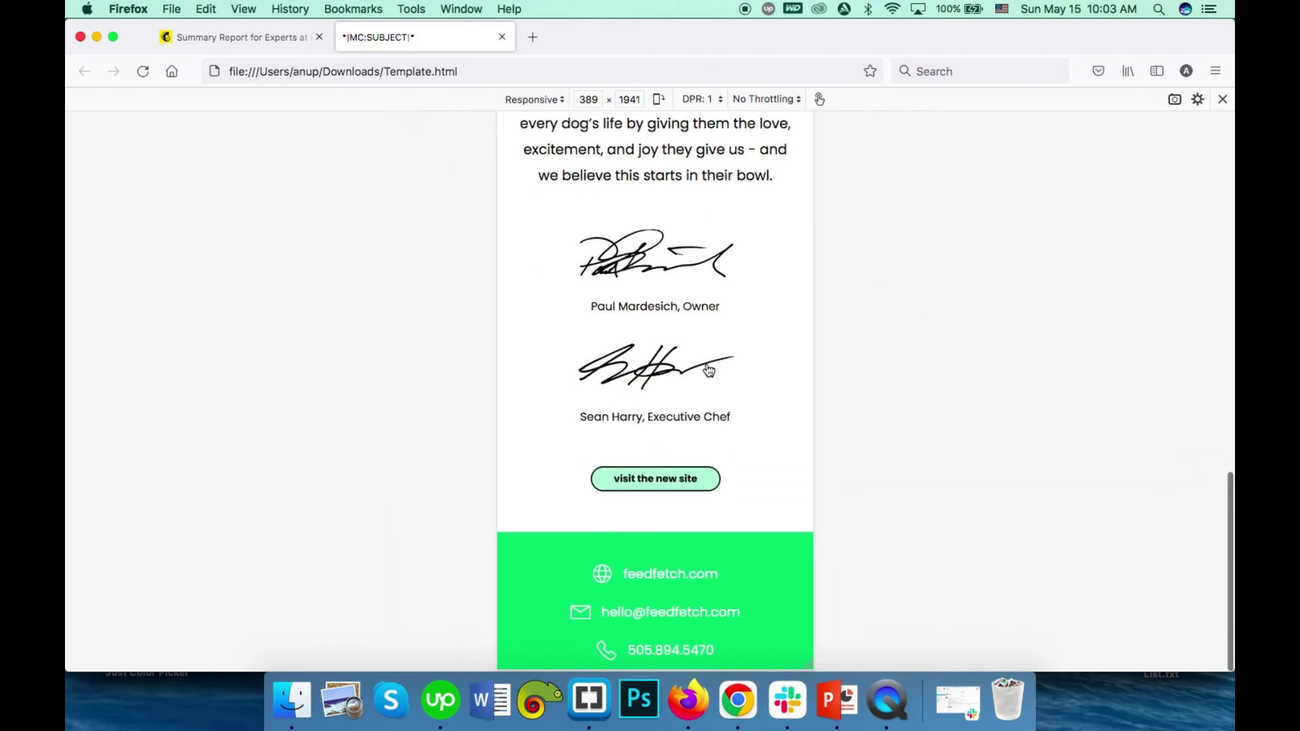
scroll(688, 377, "down", 5)
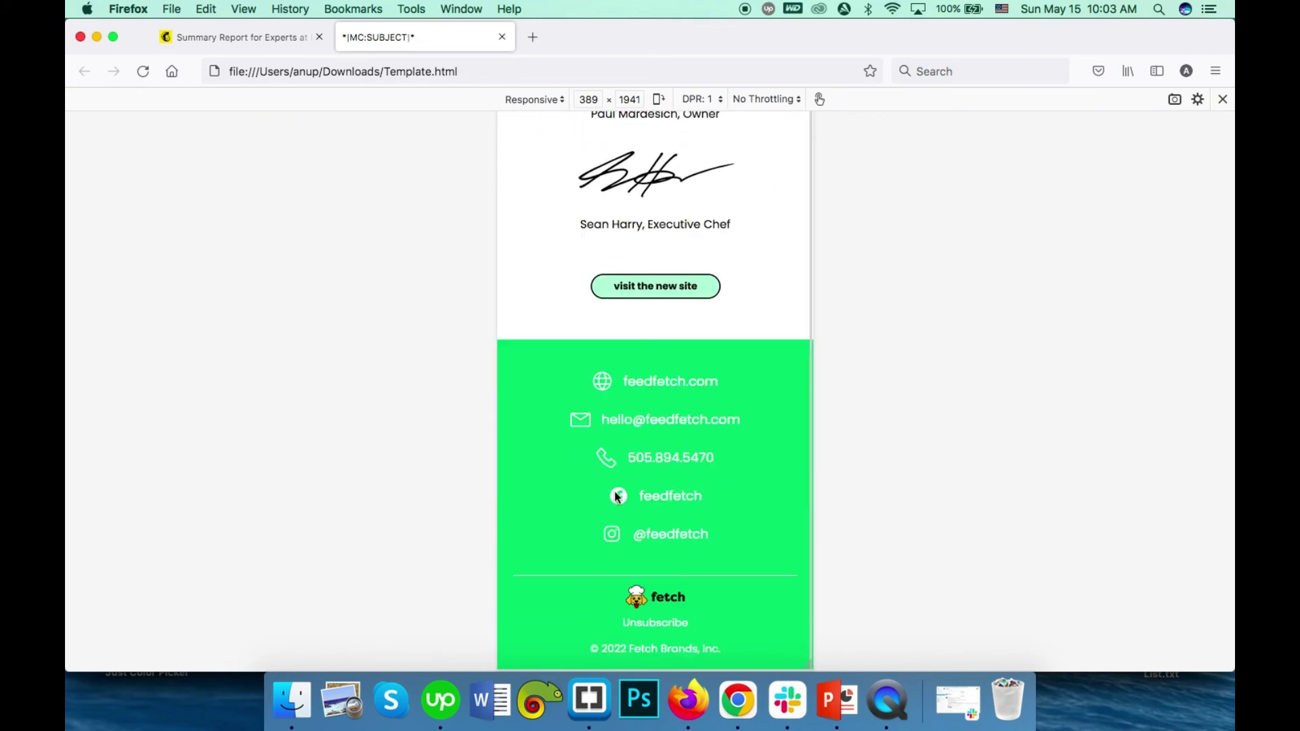
scroll(610, 380, "up", 15)
scroll(603, 380, "up", 3)
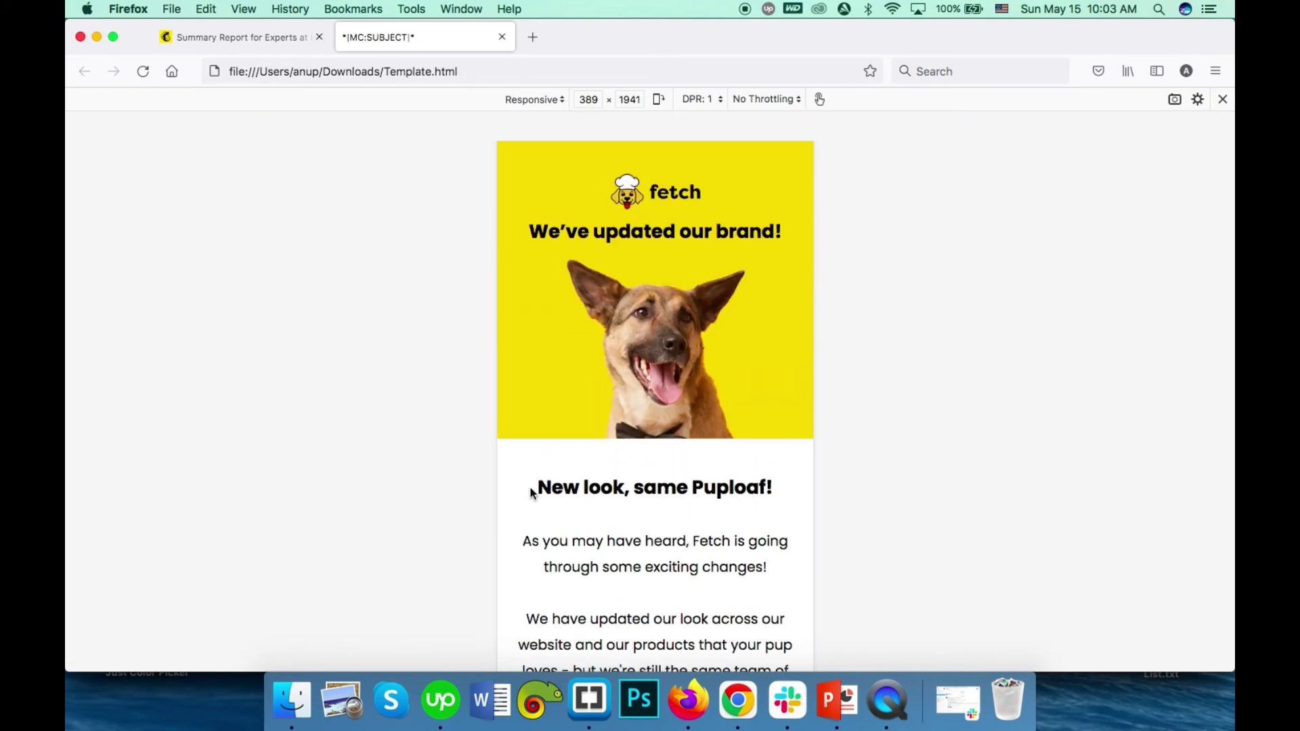
left_click_drag(552, 487, 758, 488)
left_click(743, 520)
- Scroll through the mobile layout, then widen the preview to 1101 px desktop width
scroll(665, 544, "down", 1)
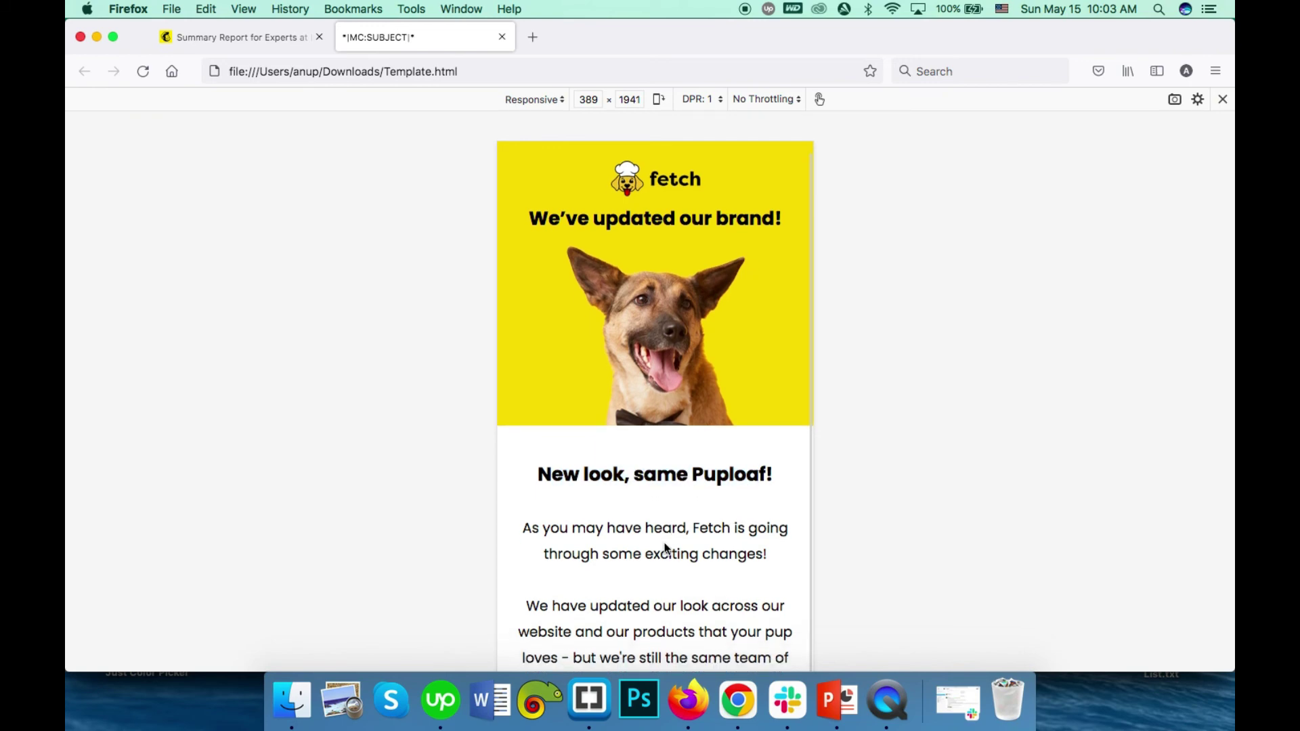
scroll(665, 543, "down", 5)
scroll(678, 589, "down", 5)
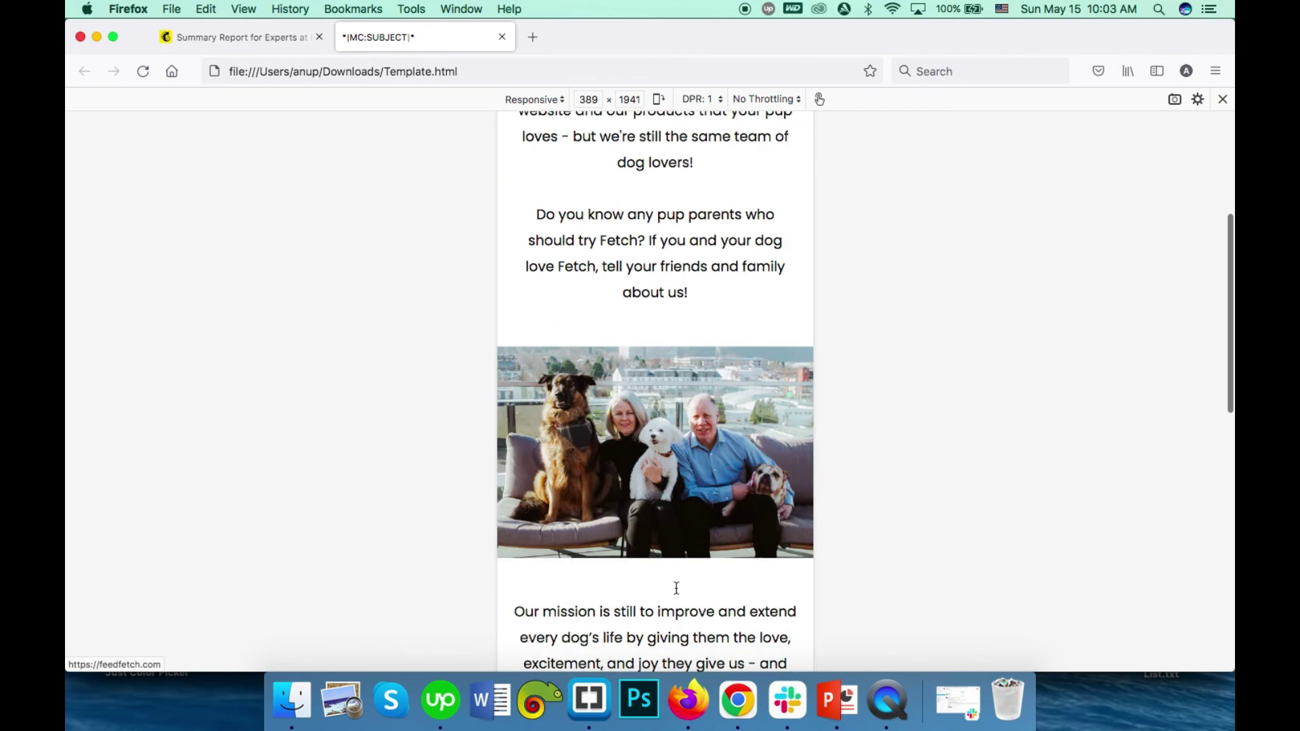
scroll(673, 575, "down", 5)
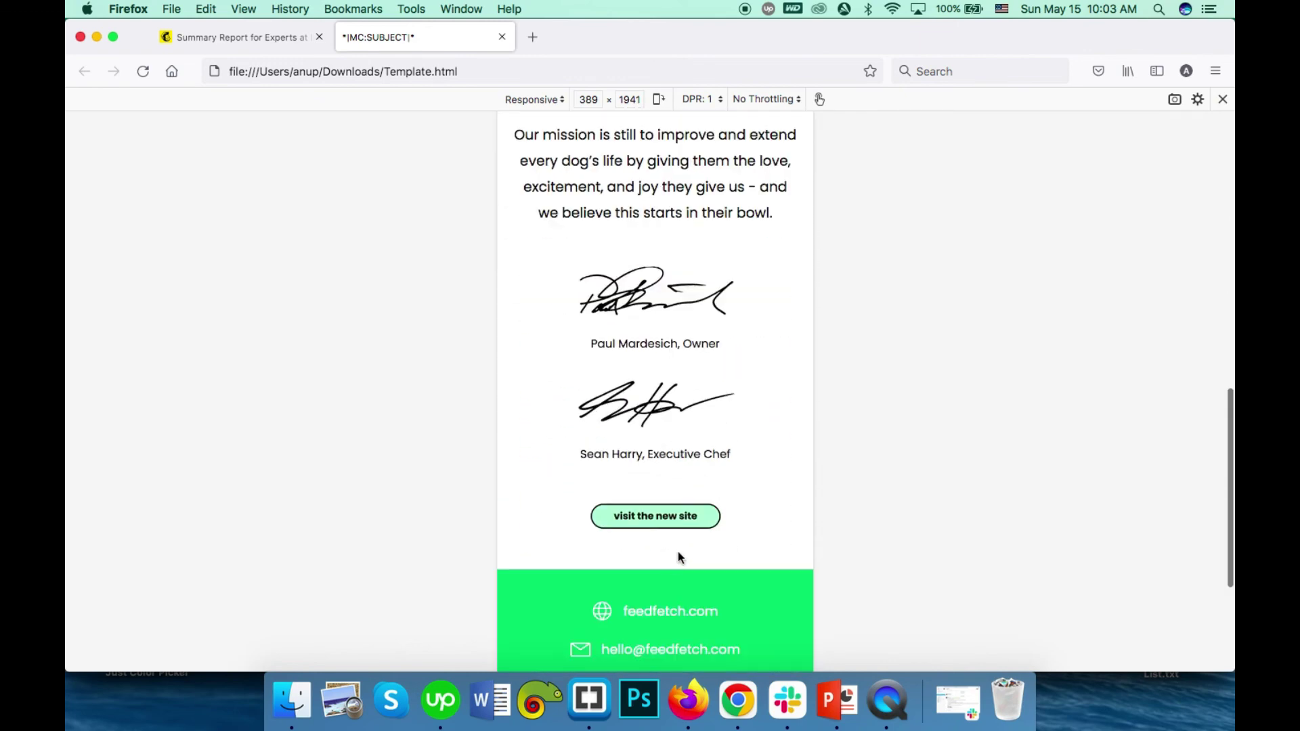
scroll(697, 539, "up", 4)
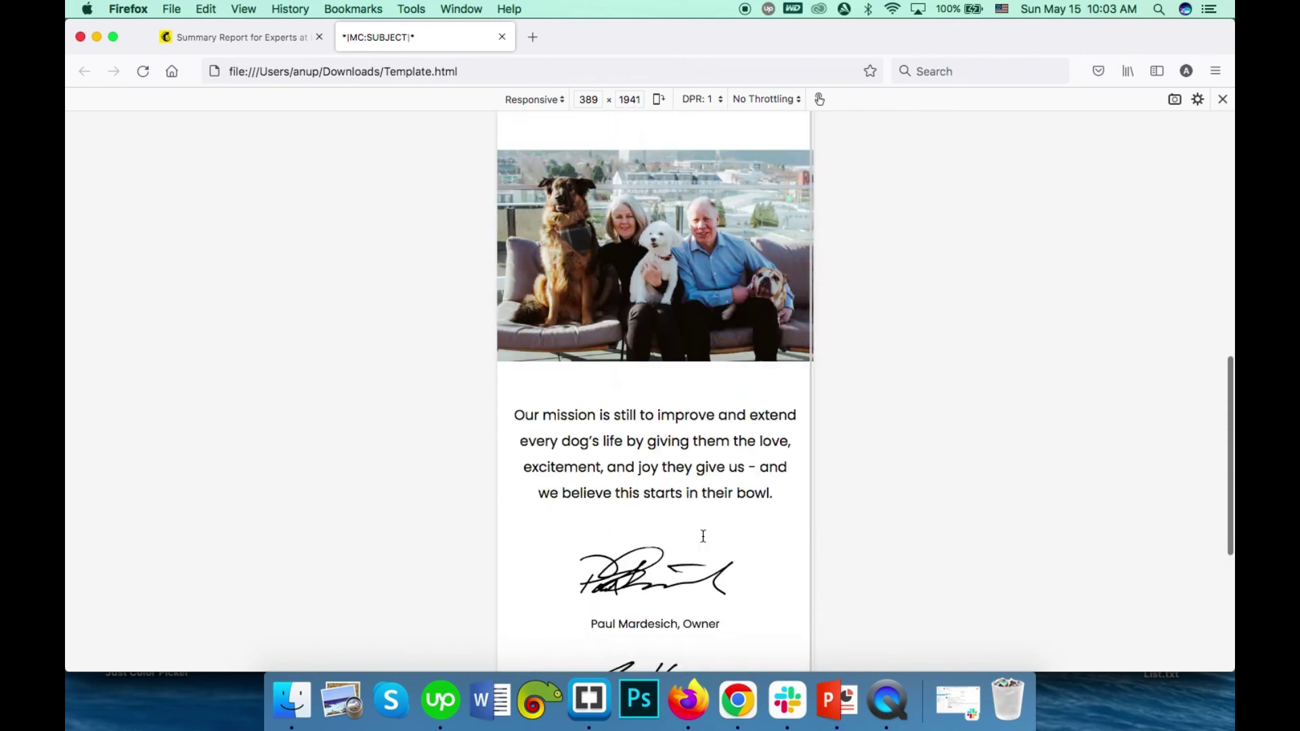
scroll(677, 508, "up", 3)
scroll(540, 475, "down", 1)
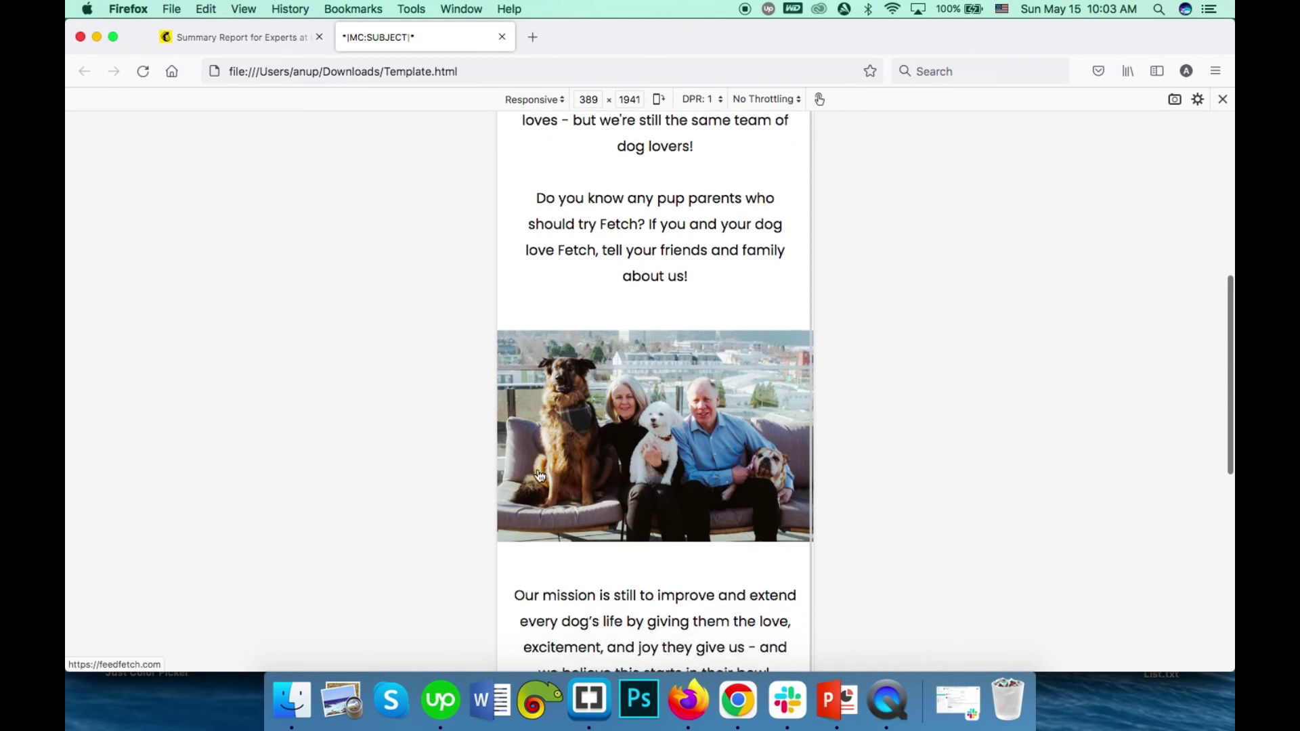
scroll(643, 435, "down", 2)
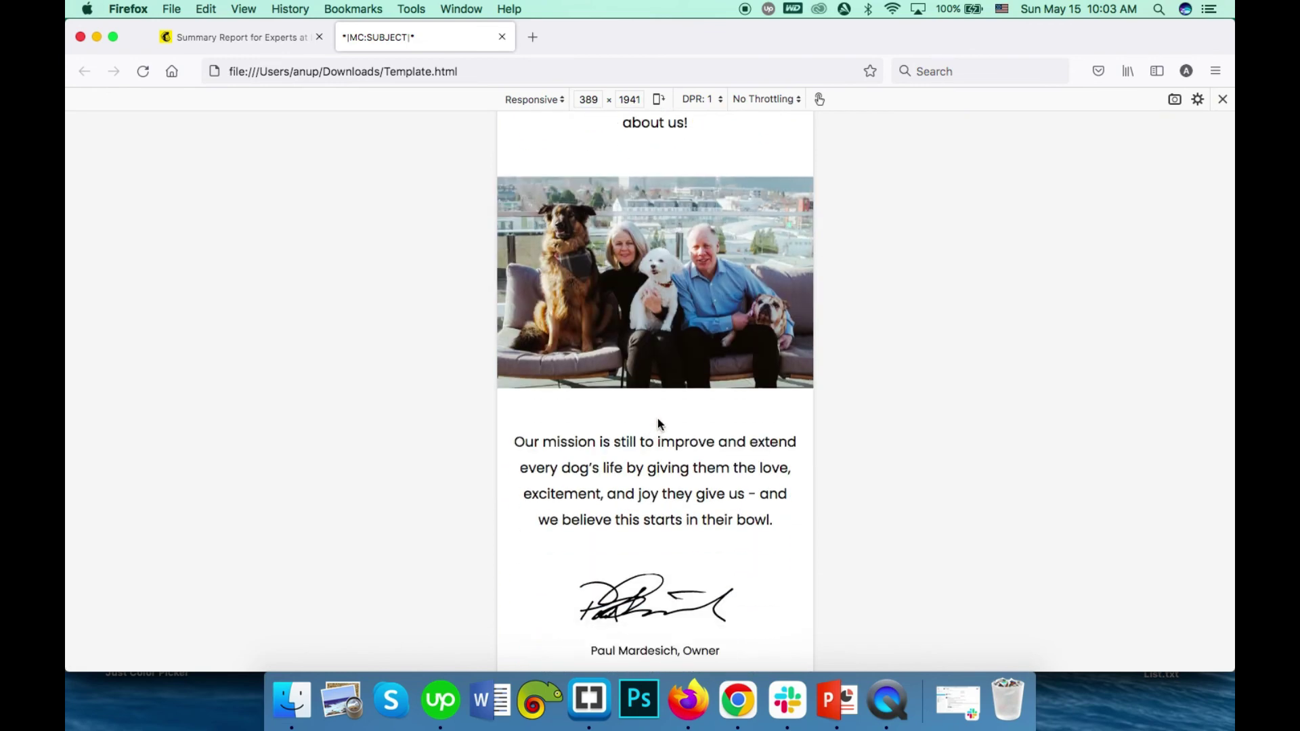
scroll(657, 417, "up", 10)
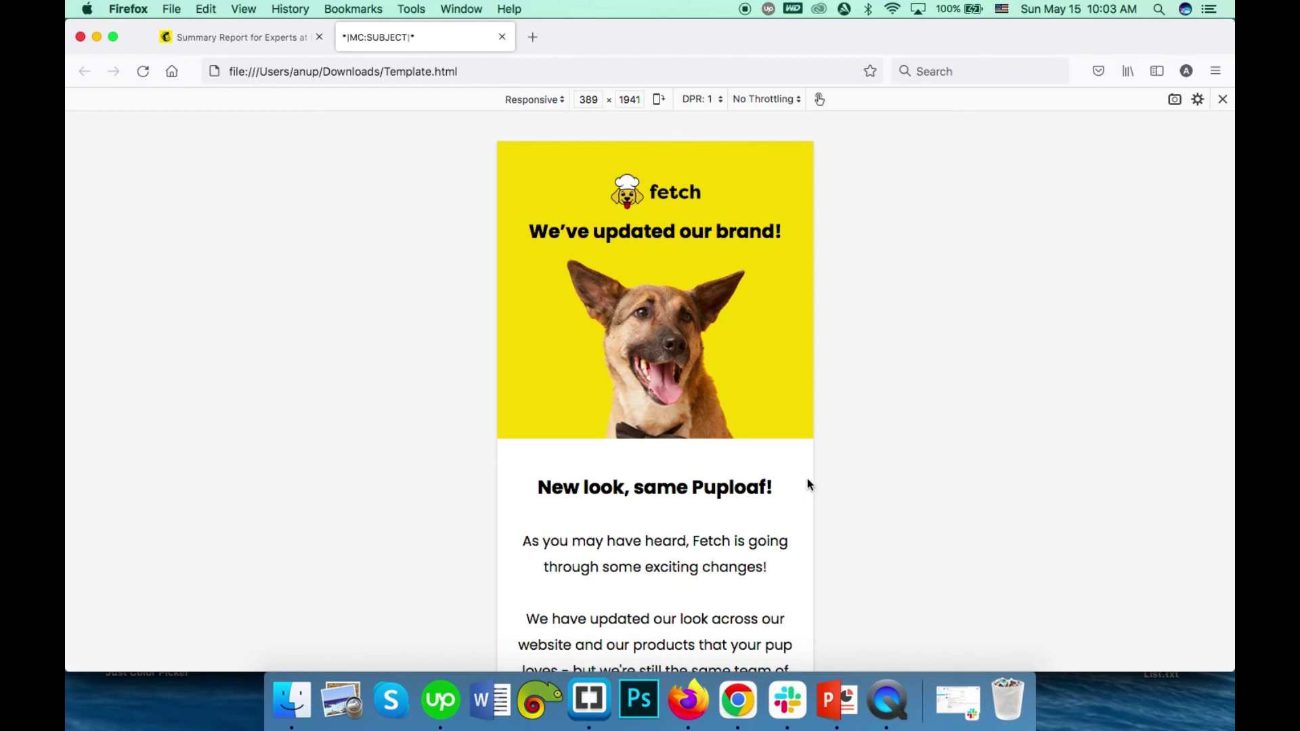
left_click_drag(815, 477, 1102, 469)
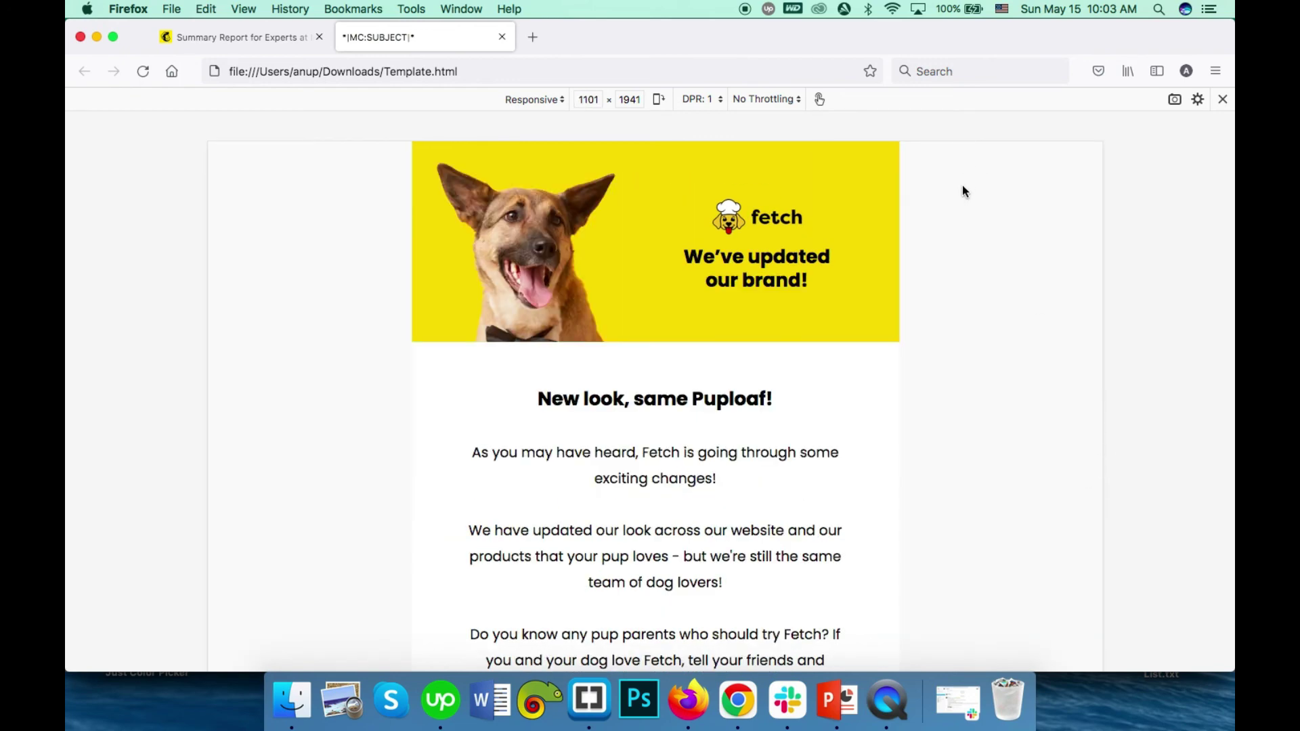